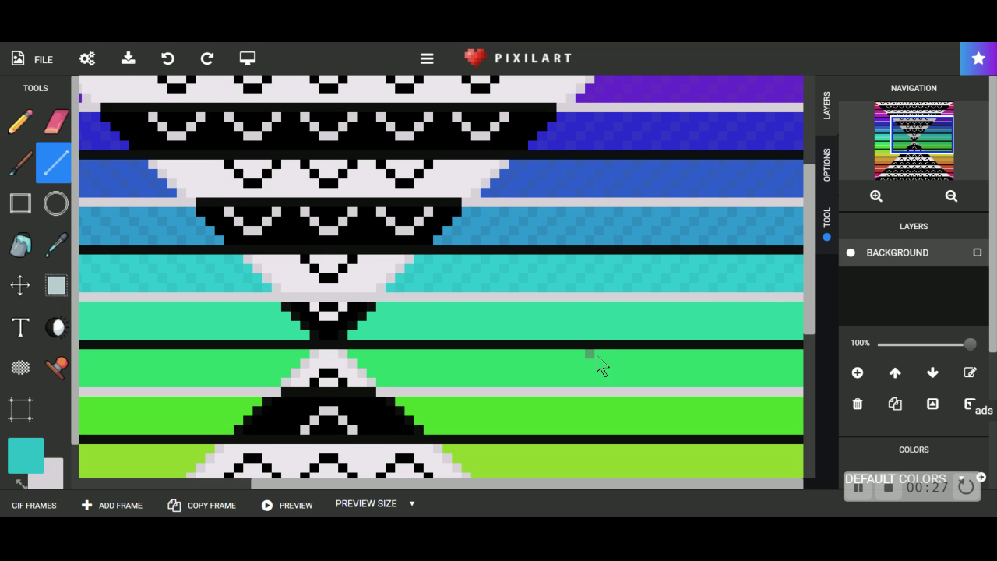
Sample the sea-green stripe just above the hourglass's waist and set the primary color to the darker shade #2fc497.
drag(810, 298, 811, 320)
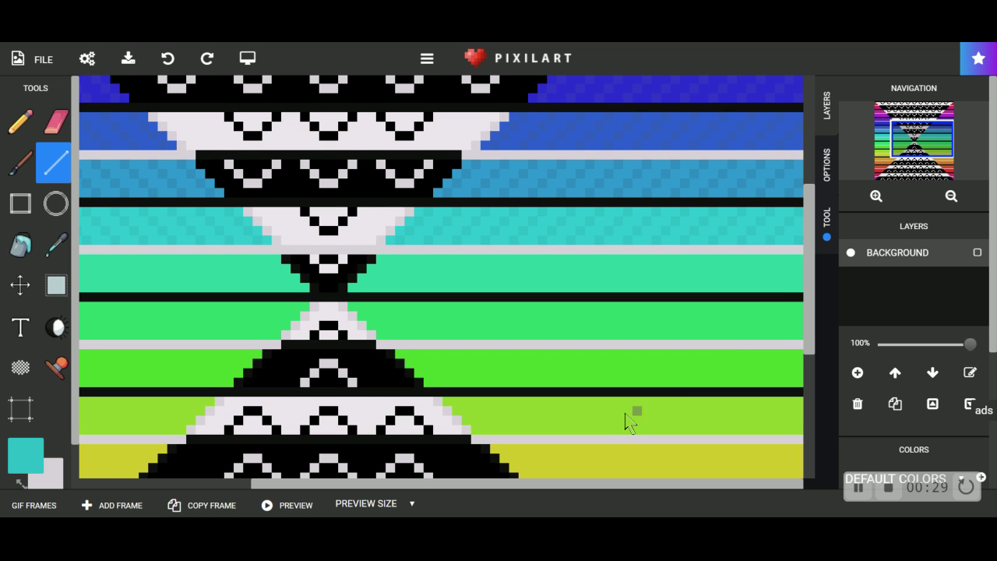
drag(574, 486, 174, 463)
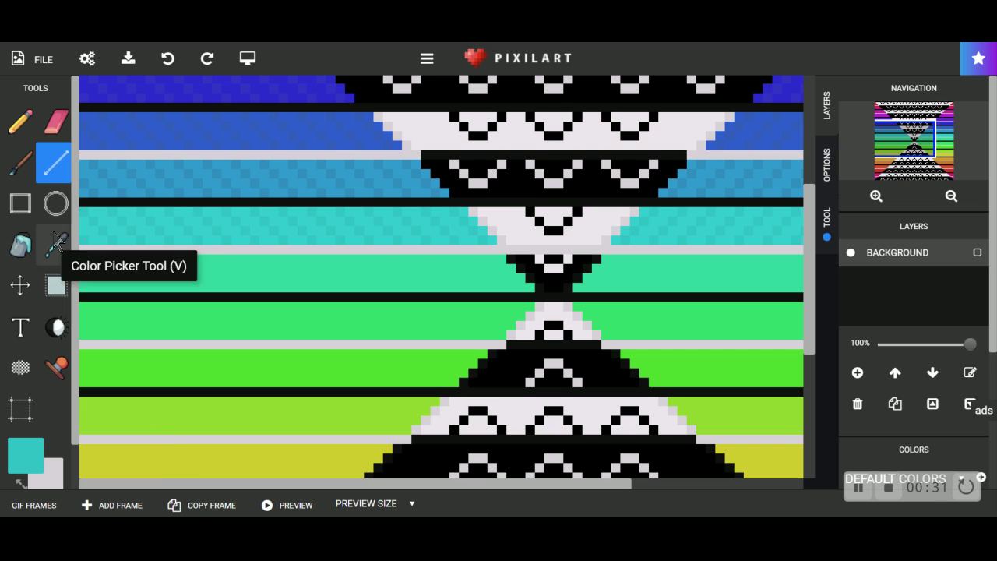
click(56, 244)
click(176, 283)
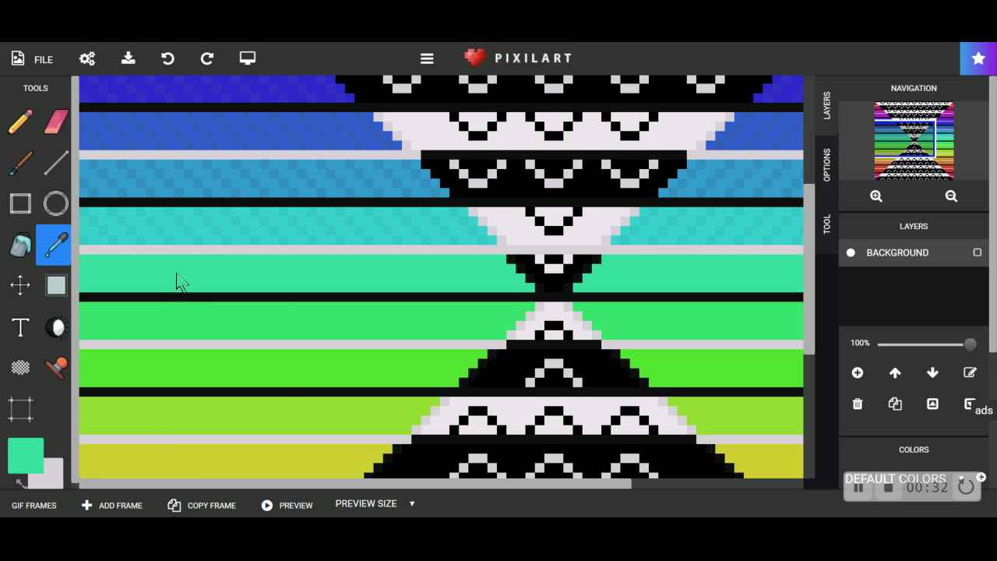
click(25, 456)
drag(110, 333, 110, 337)
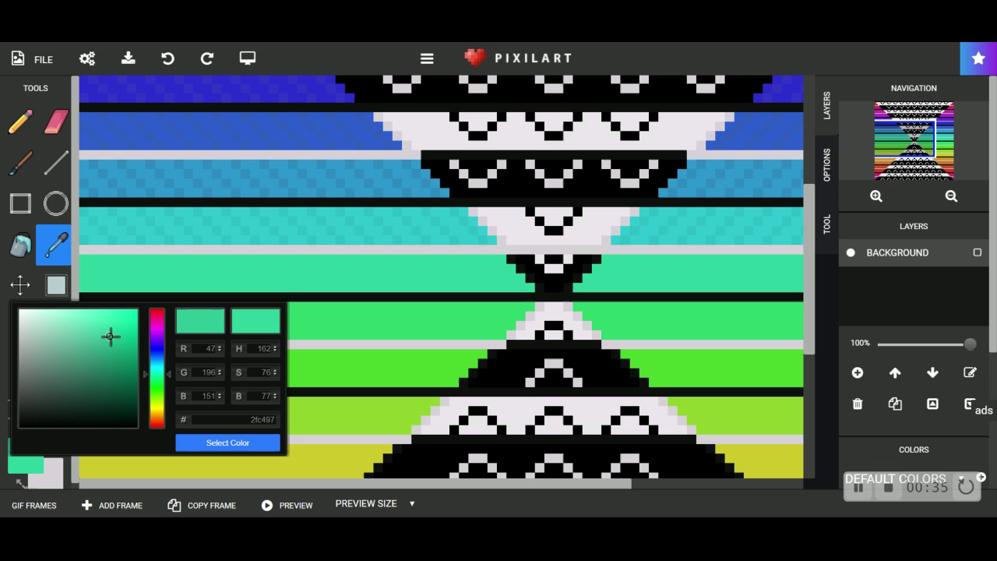
click(228, 443)
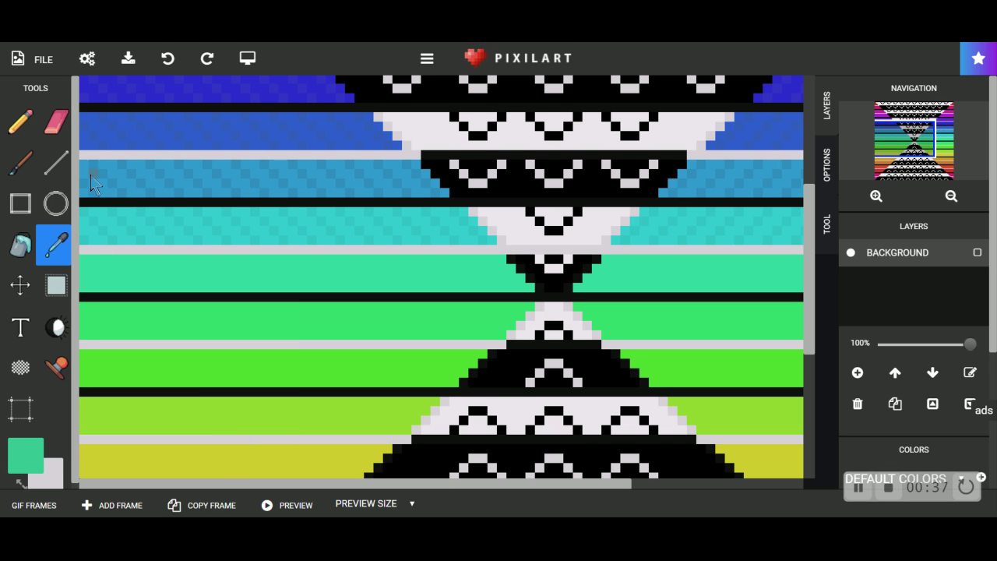
With the Line tool, draw evenly spaced diagonal pixel lines sloping down toward the waist across the sea-green stripe left of the hourglass.
click(56, 162)
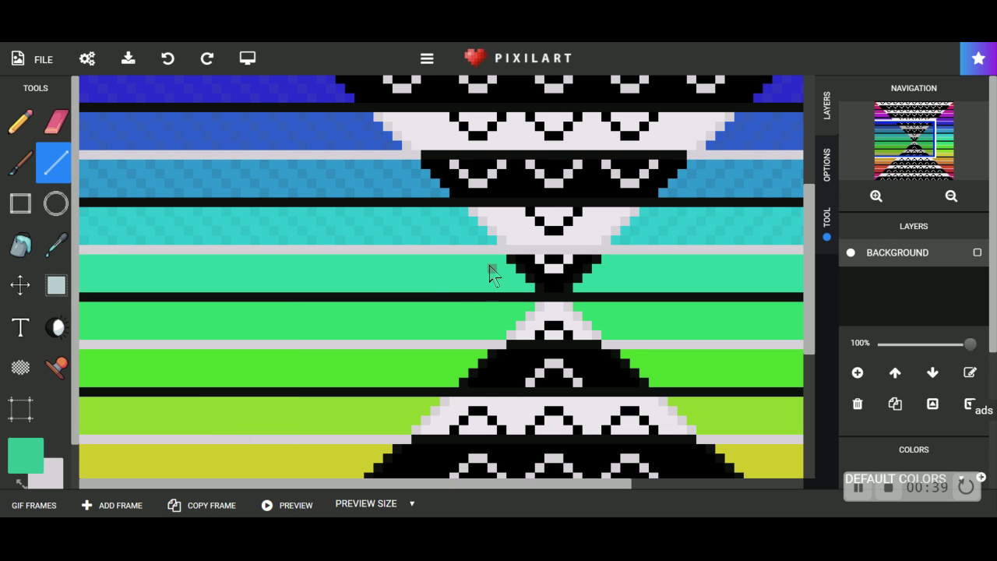
mouse_move(491, 269)
mouse_down()
mouse_move(514, 296)
mouse_move(518, 284)
mouse_up()
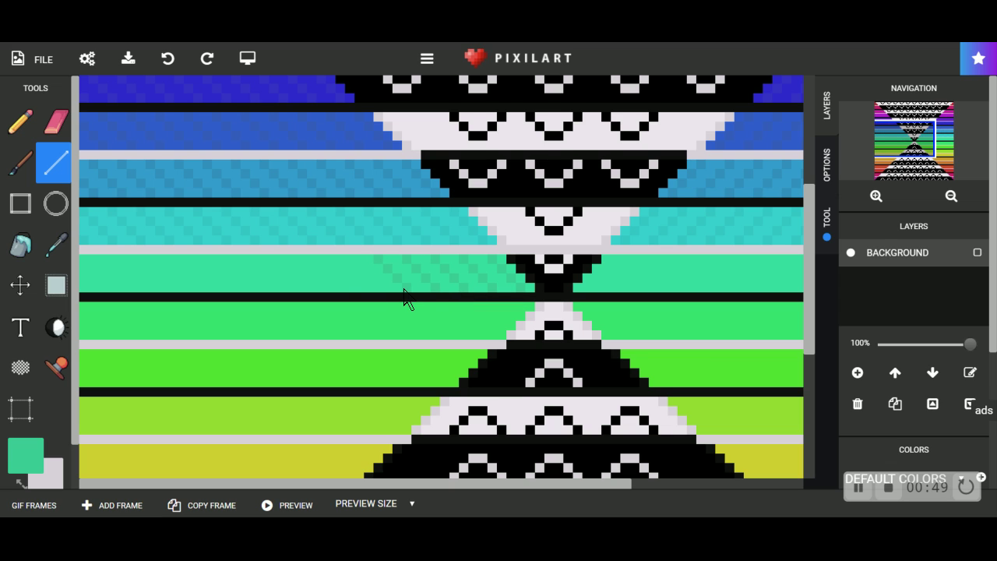
drag(381, 292, 347, 290)
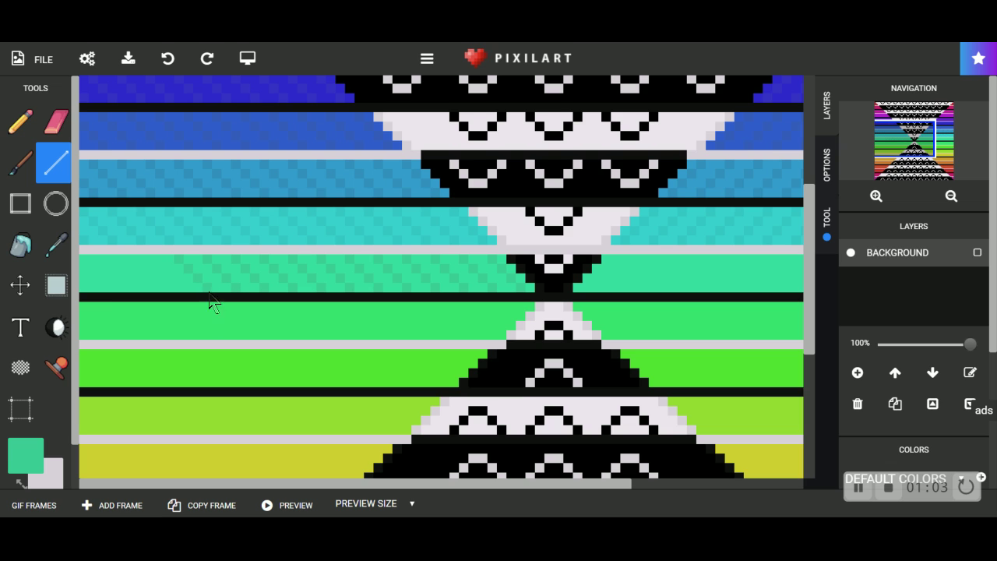
click(165, 273)
click(151, 263)
click(124, 265)
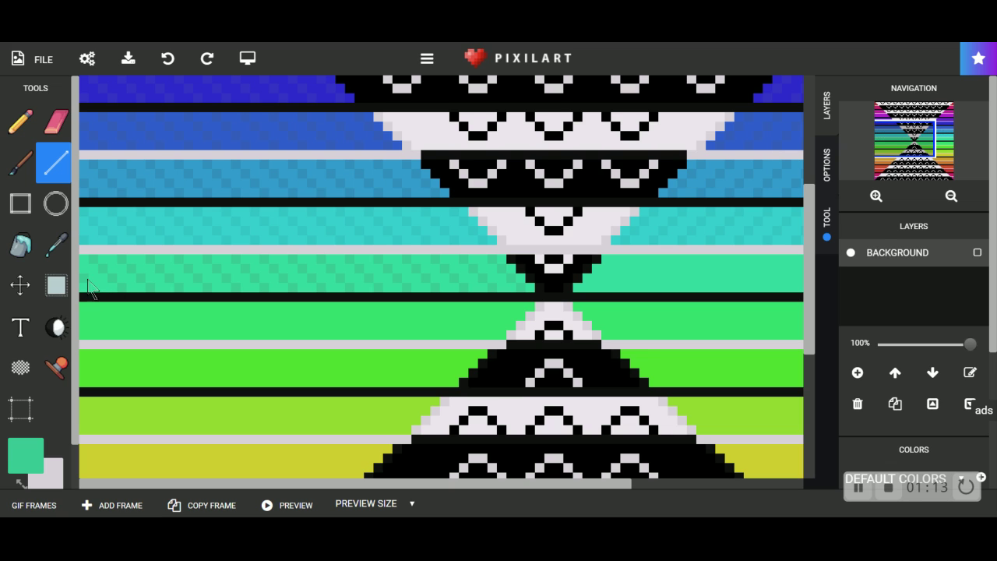
Draw mirrored diagonal pixel lines across the sea-green stripe on the right side of the hourglass.
drag(407, 483, 623, 338)
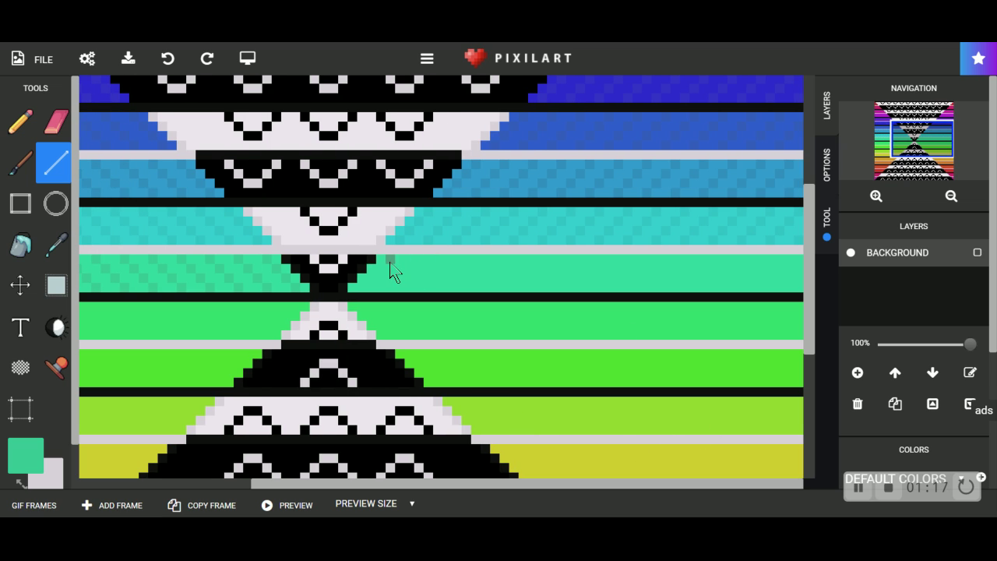
mouse_move(434, 263)
mouse_down()
mouse_move(416, 267)
mouse_move(474, 267)
mouse_move(468, 279)
mouse_move(507, 263)
mouse_move(485, 287)
mouse_move(540, 265)
mouse_move(506, 290)
mouse_up()
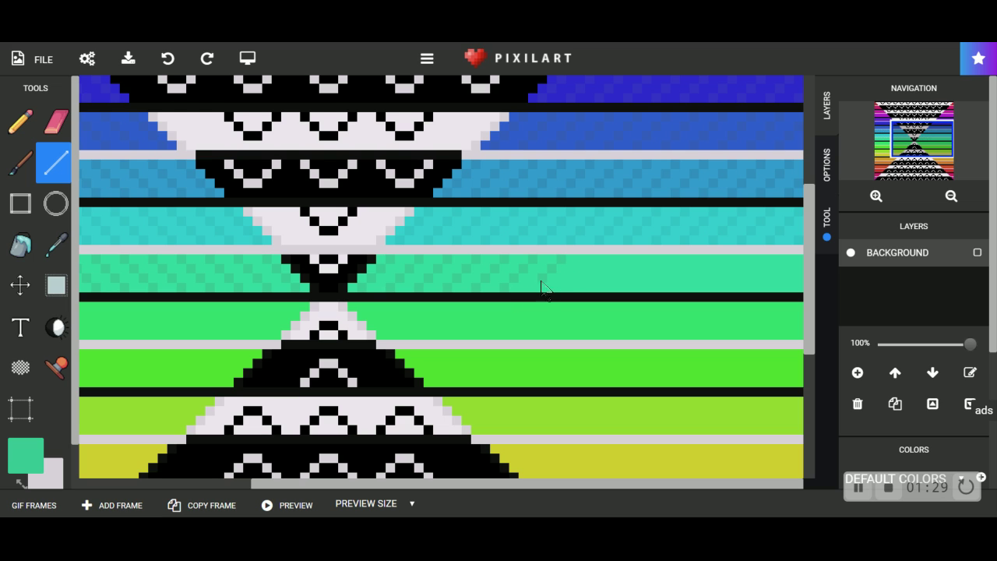
click(590, 259)
click(618, 267)
click(640, 269)
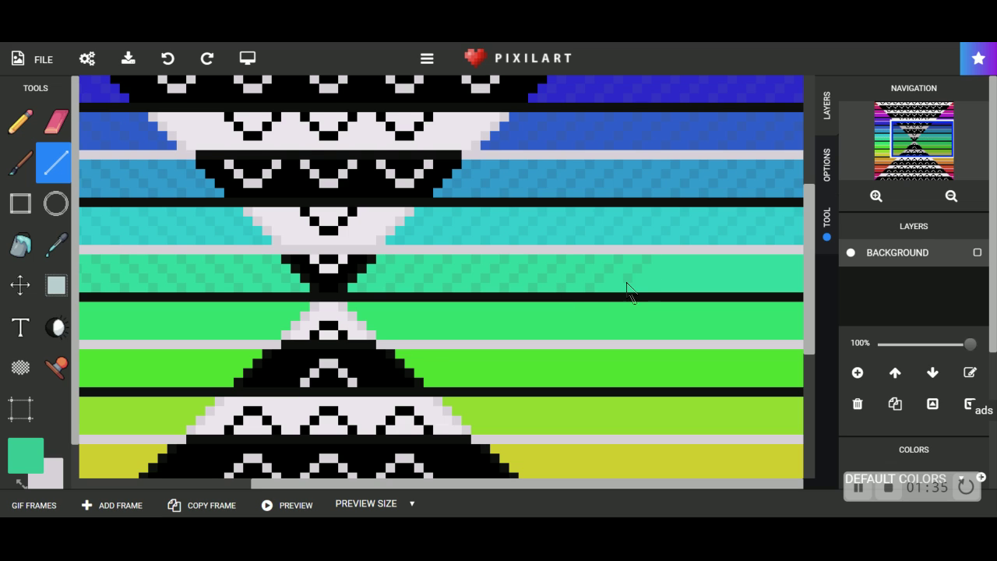
click(675, 263)
click(681, 269)
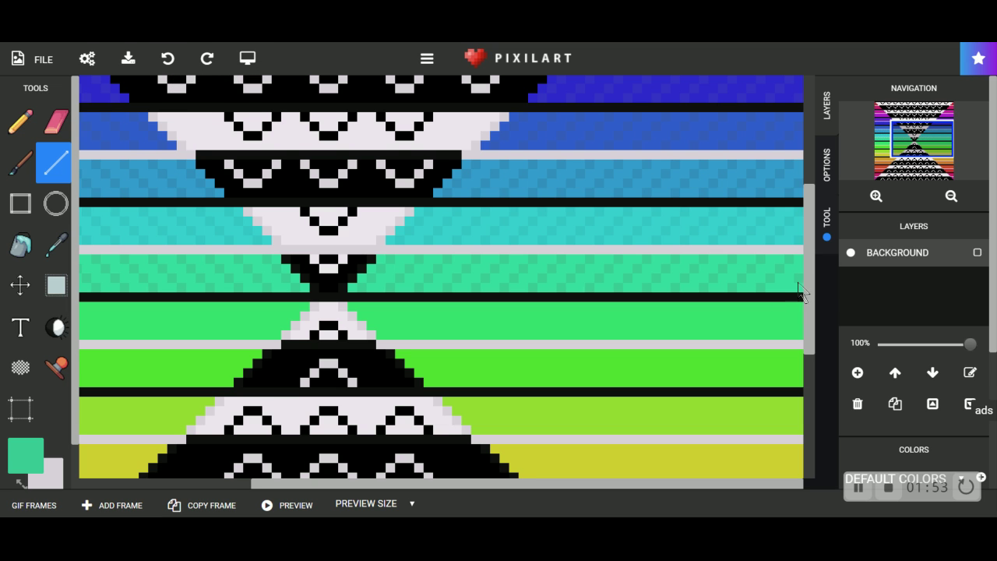
Sample the green stripe just below the hourglass's waist and make the primary color a slightly darker shade of it.
drag(811, 307, 810, 340)
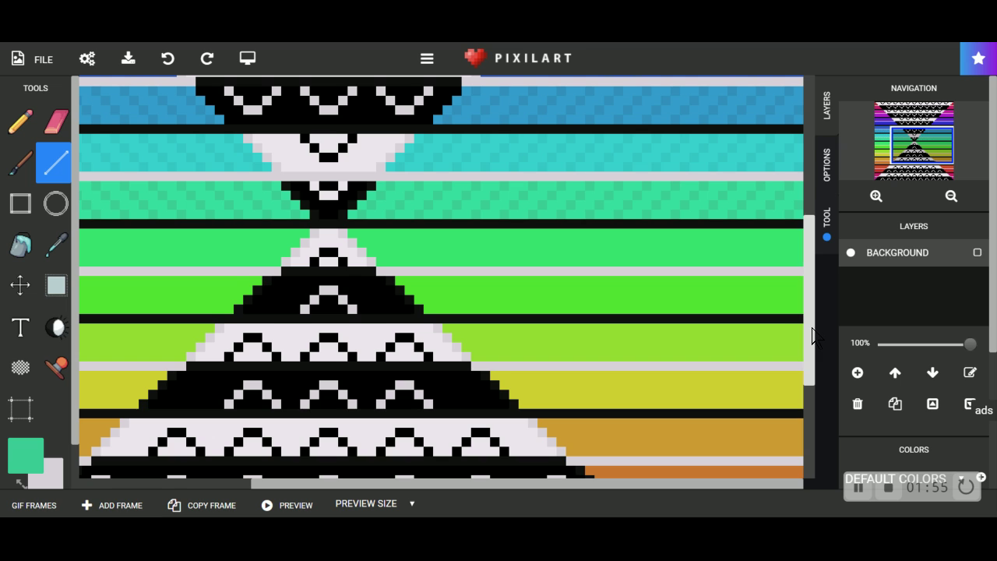
drag(455, 479, 283, 479)
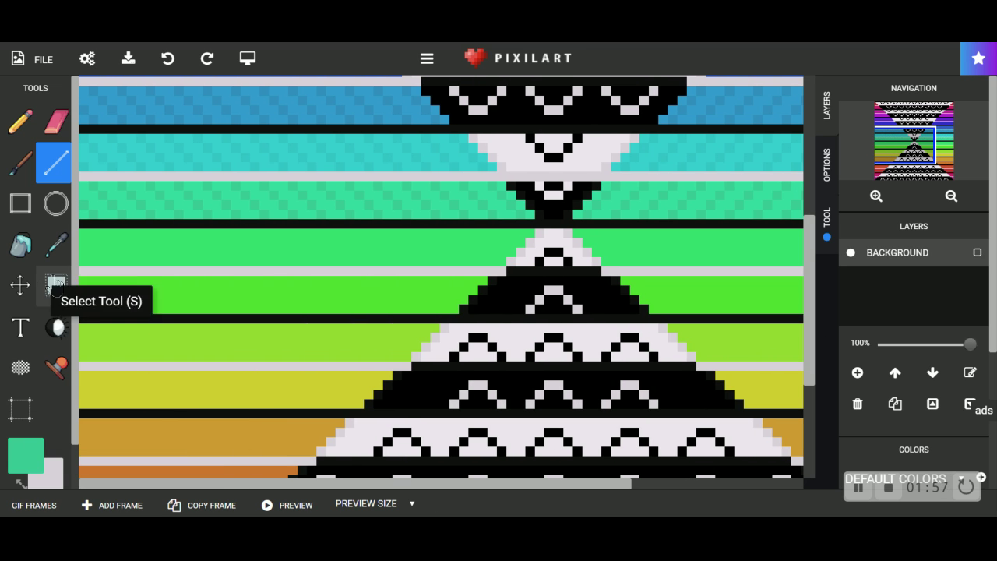
click(56, 245)
click(228, 254)
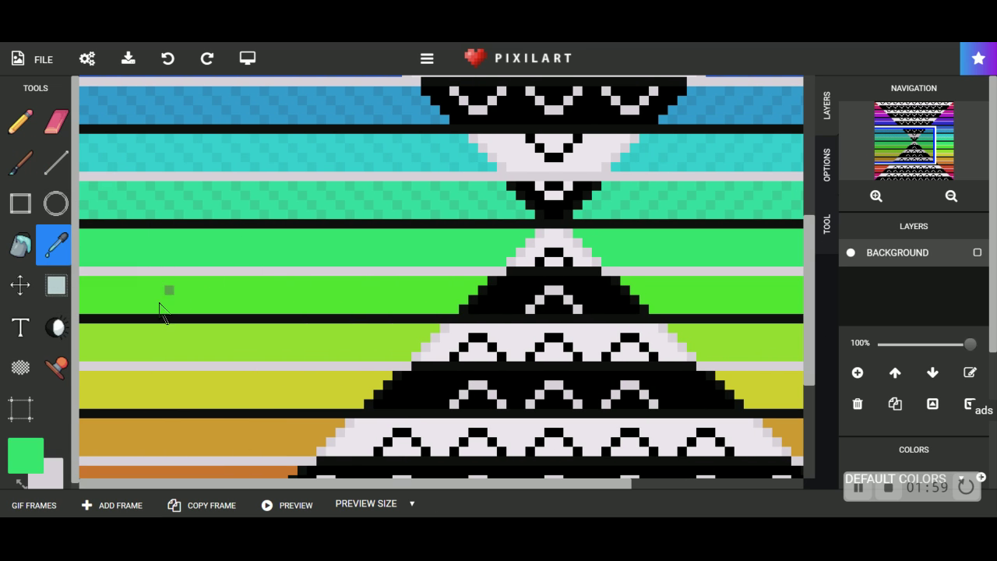
click(31, 451)
drag(111, 334, 110, 337)
click(226, 443)
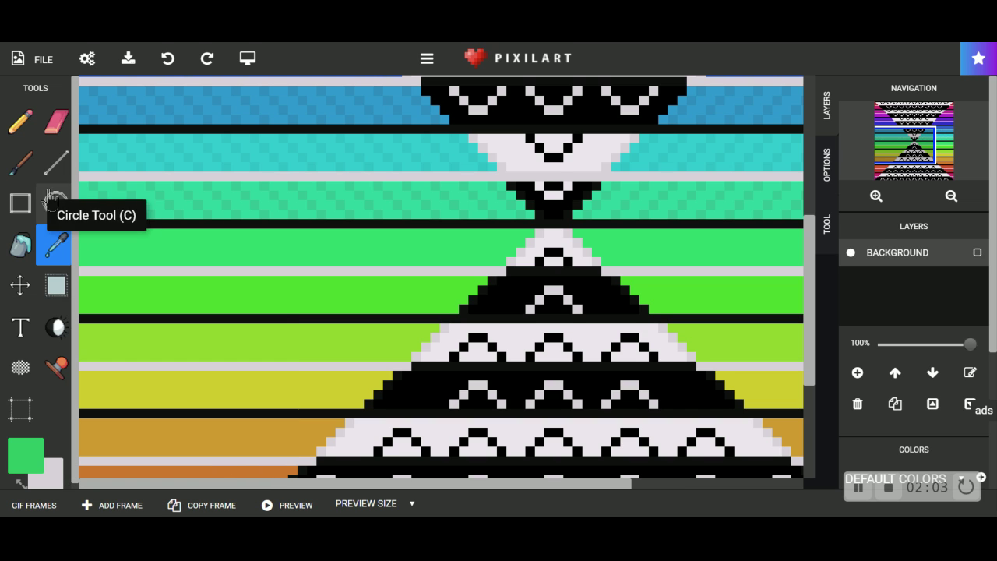
Cover the green stripe below the waist with mirrored diagonal lines on both sides of the hourglass, undoing the misplaced line along the way.
click(57, 162)
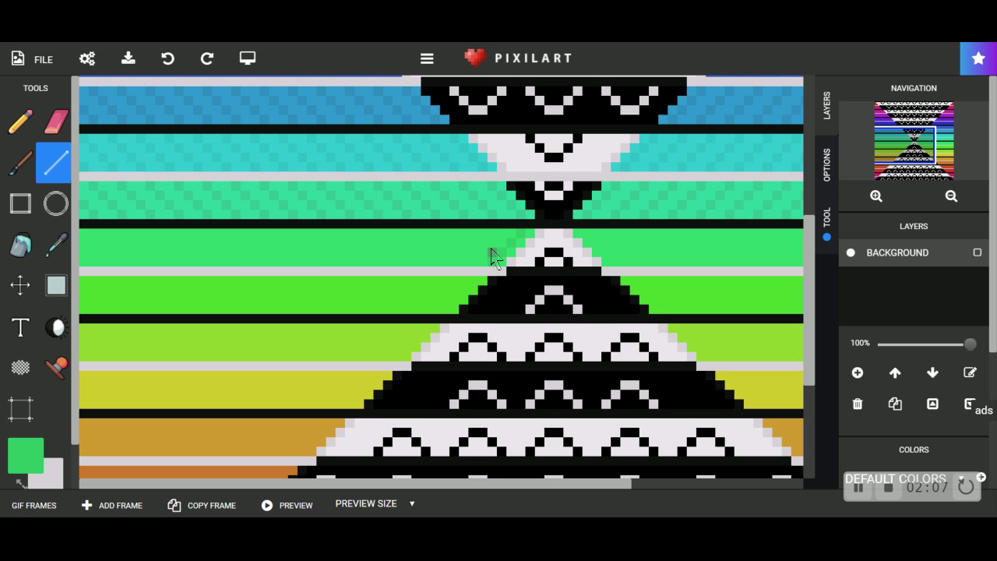
drag(483, 240, 470, 274)
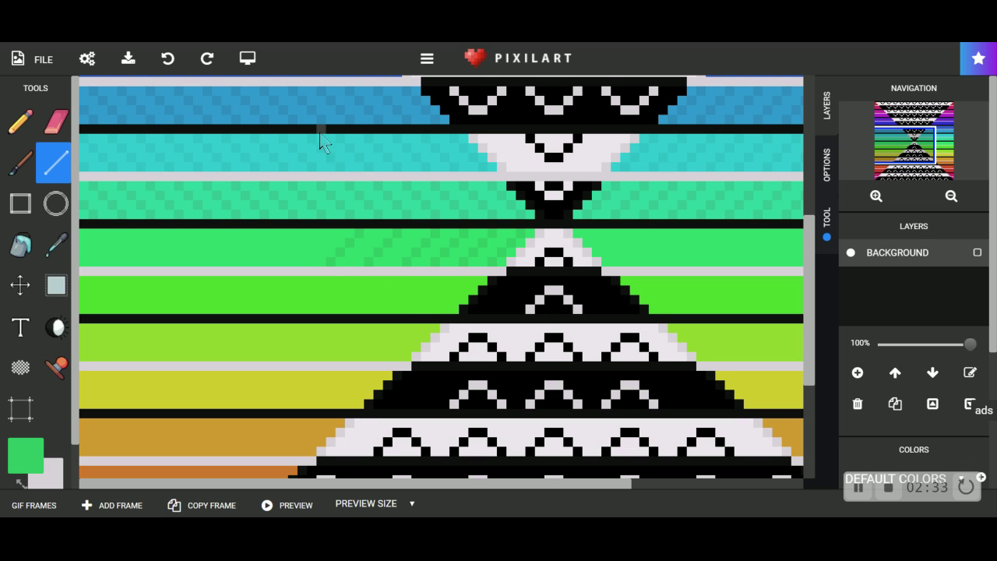
click(162, 62)
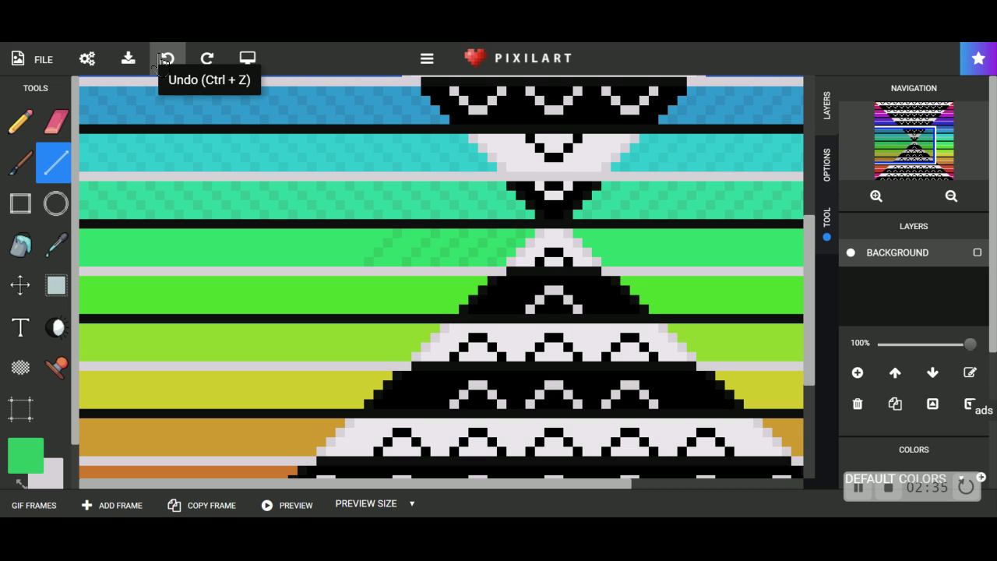
click(161, 63)
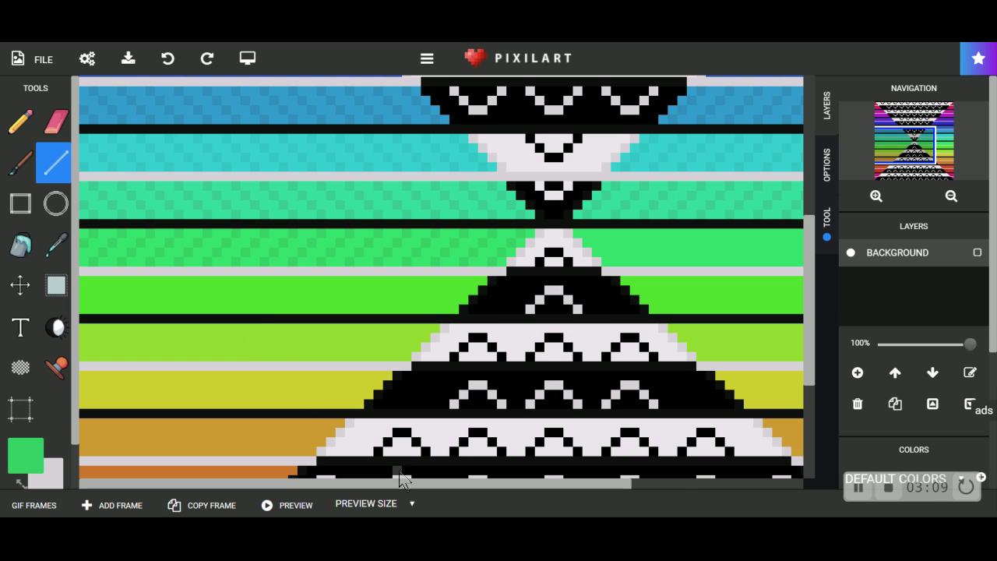
drag(292, 487, 535, 472)
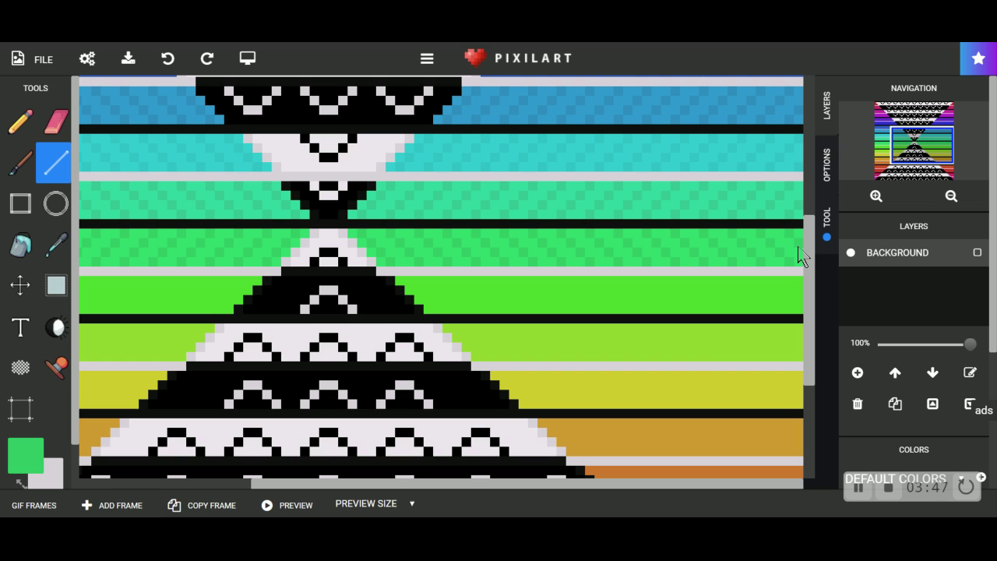
Pick a slightly darker shade of the bright green second stripe below the waist and draw mirrored diagonal lines across both its sides.
drag(332, 484, 161, 484)
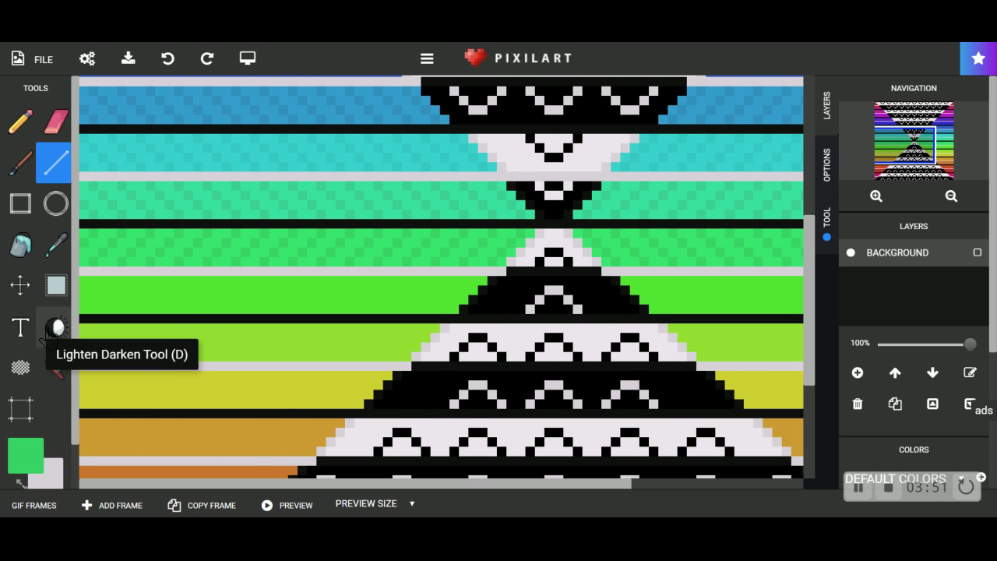
click(56, 245)
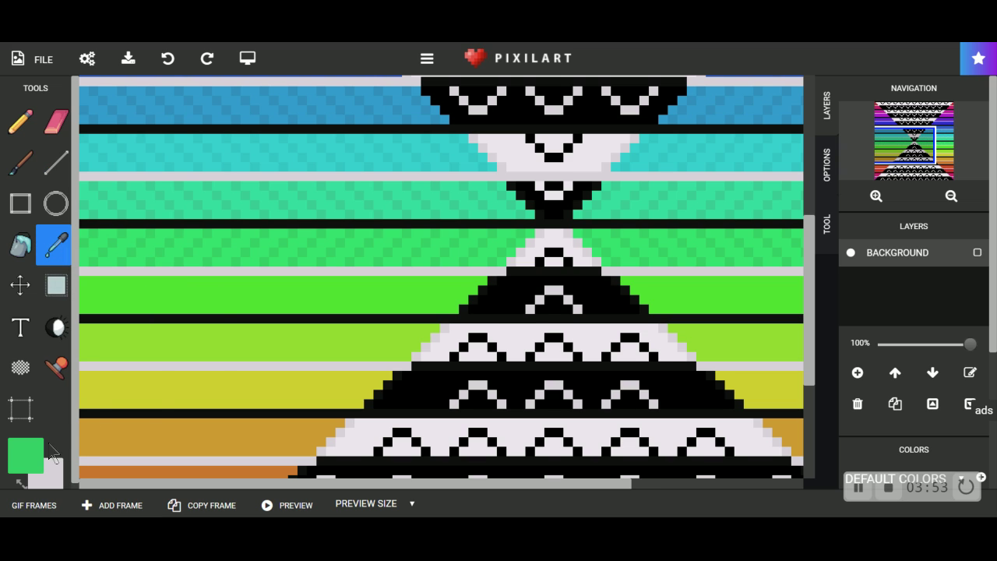
click(121, 303)
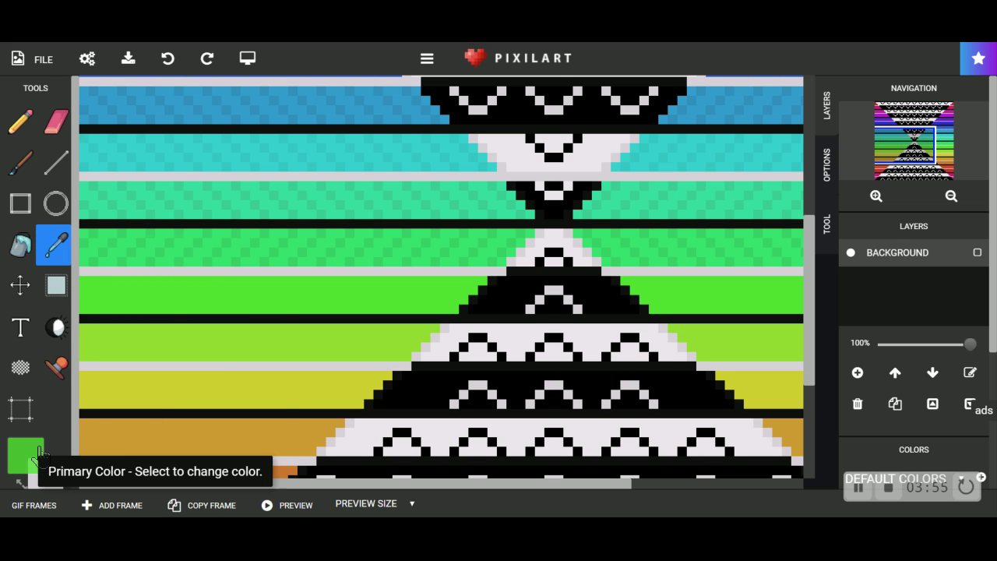
click(40, 454)
click(112, 336)
click(227, 443)
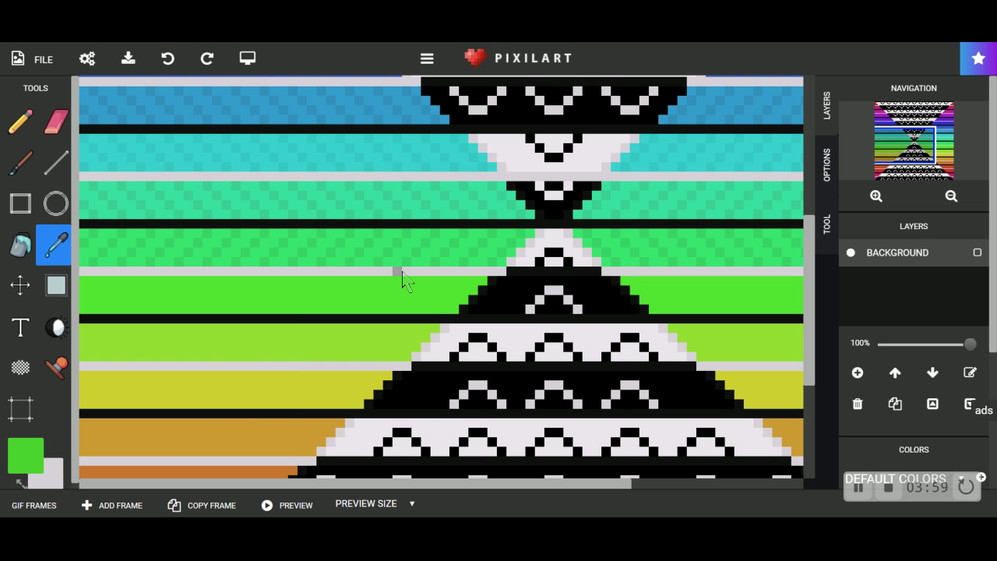
click(41, 160)
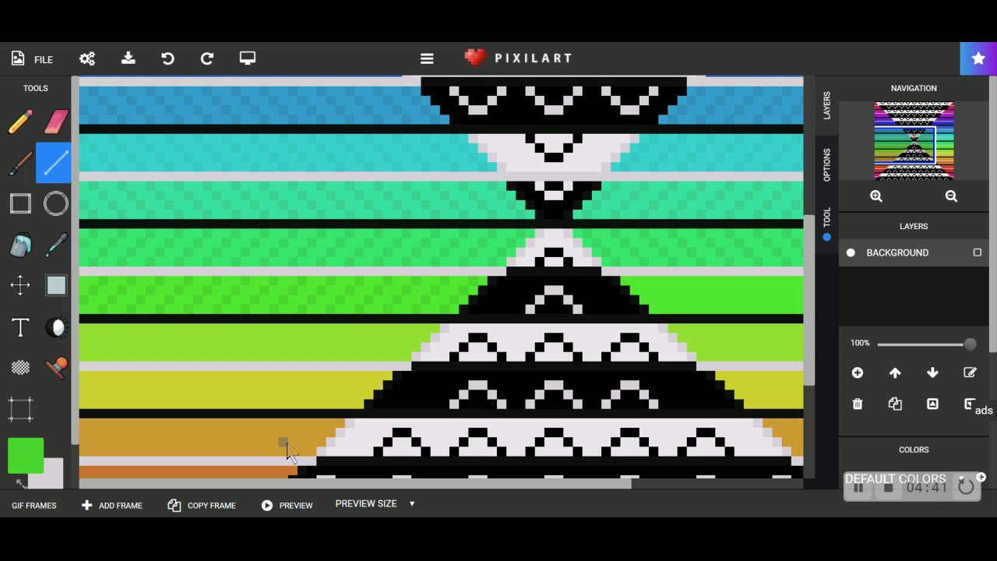
drag(264, 491, 437, 490)
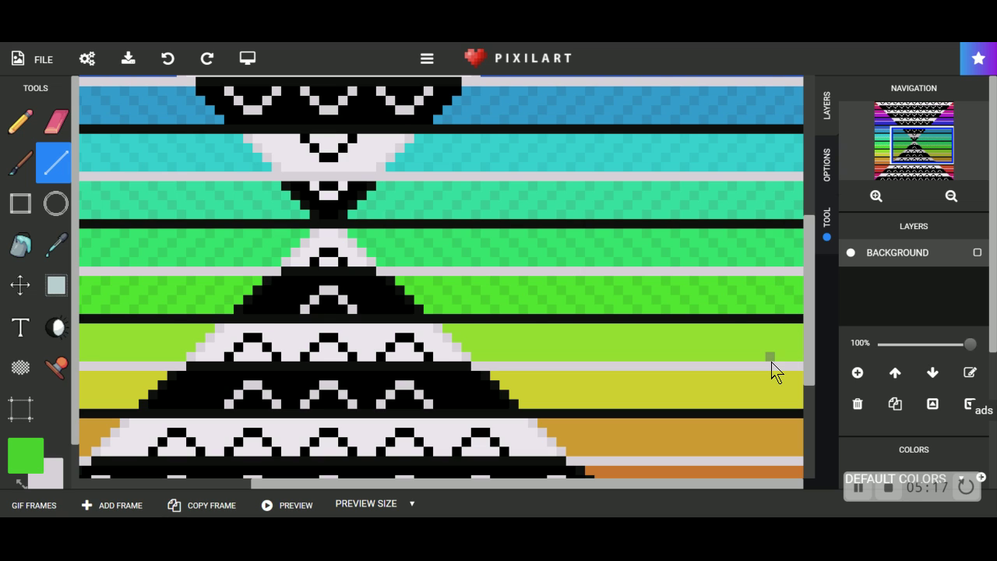
Sample the yellow-green stripe, the third below the hourglass's waist, and set the primary color to the slightly darker shade #8abf2e.
drag(810, 351, 806, 382)
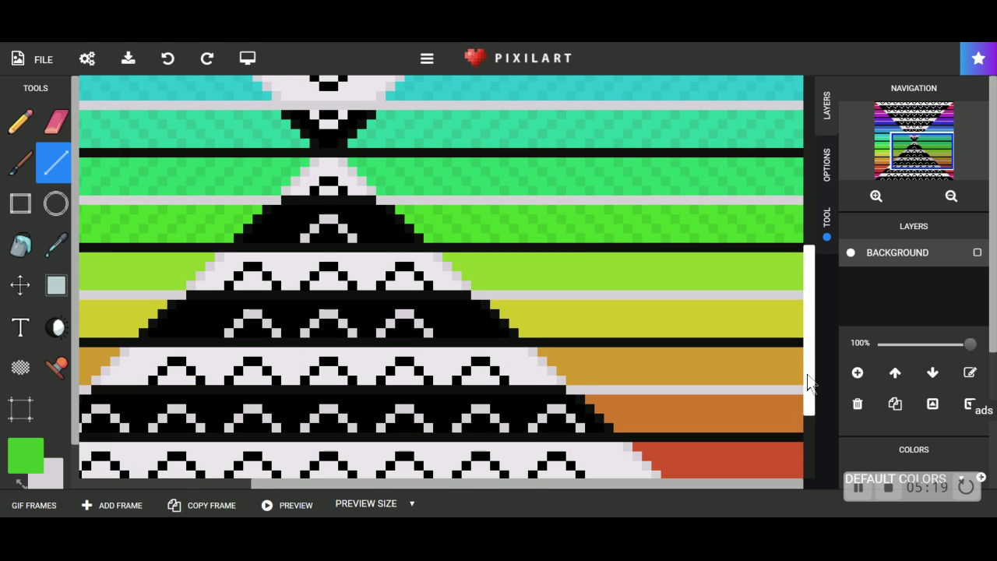
drag(528, 486, 357, 485)
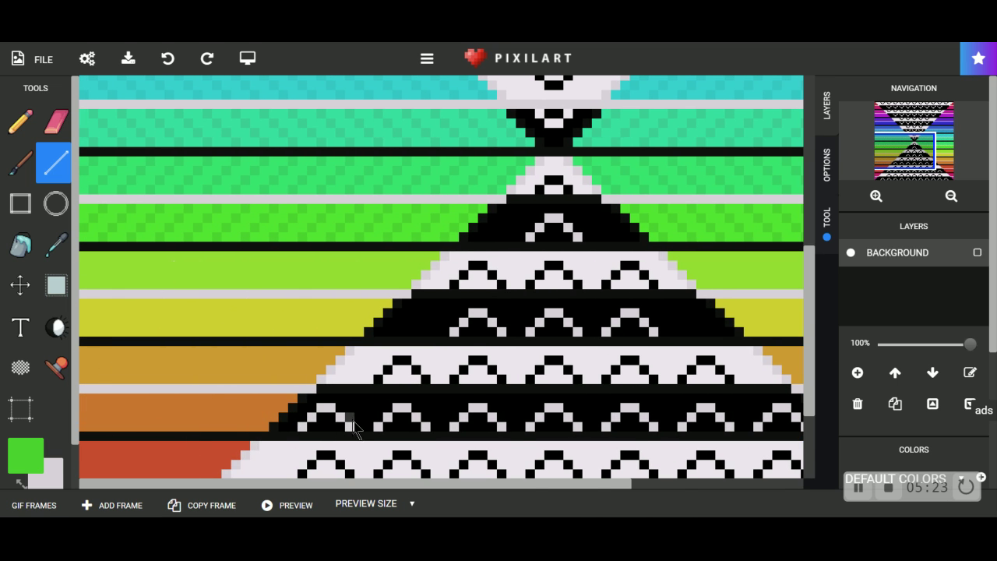
scroll(355, 427, down, 5)
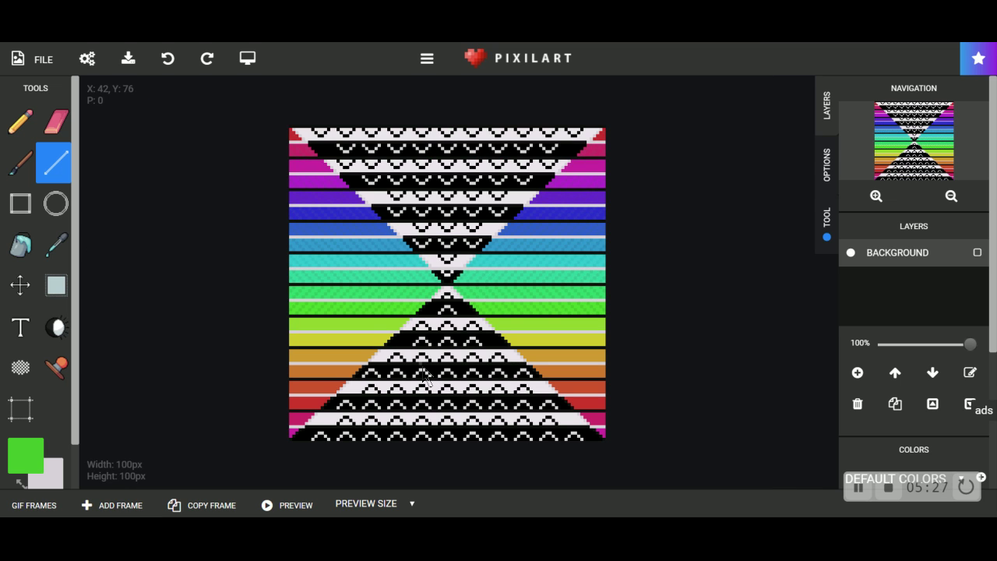
scroll(426, 374, up, 2)
scroll(393, 303, down, 2)
scroll(342, 409, up, 4)
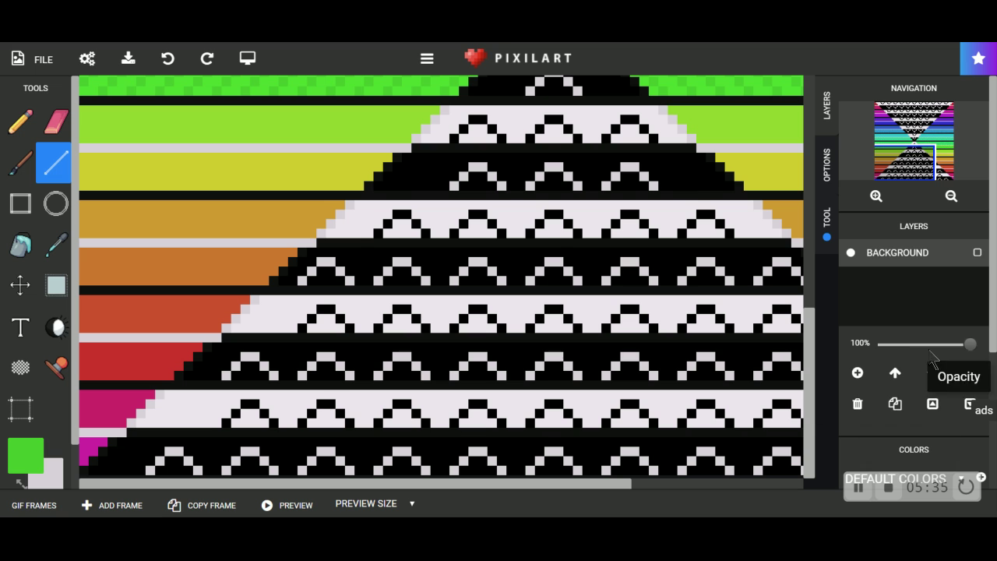
drag(808, 356, 785, 289)
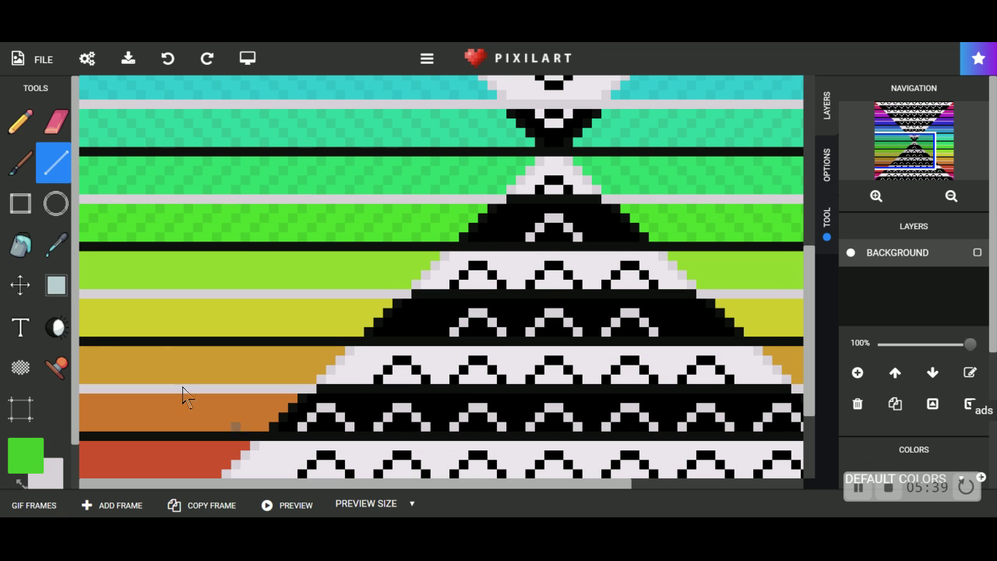
click(56, 243)
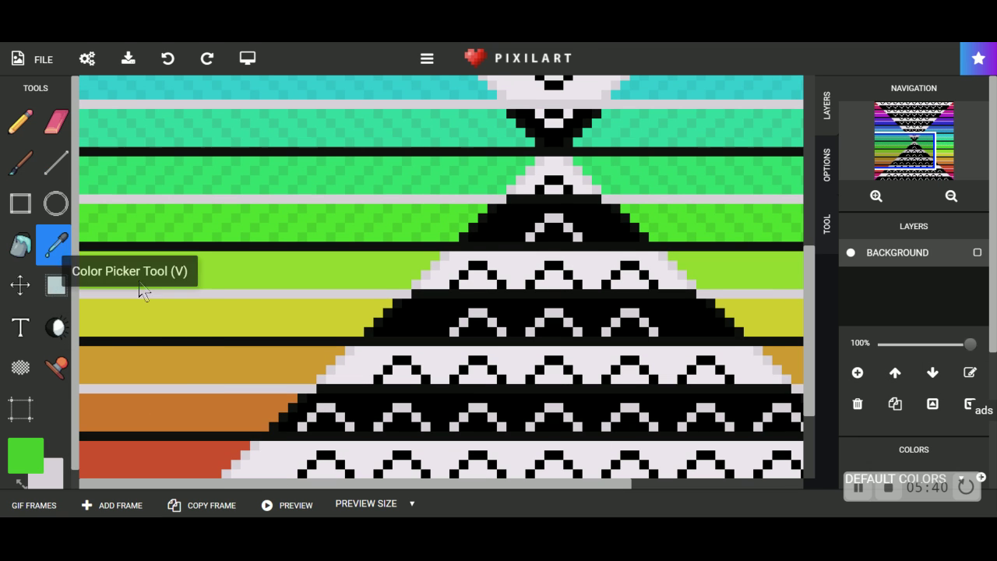
click(241, 280)
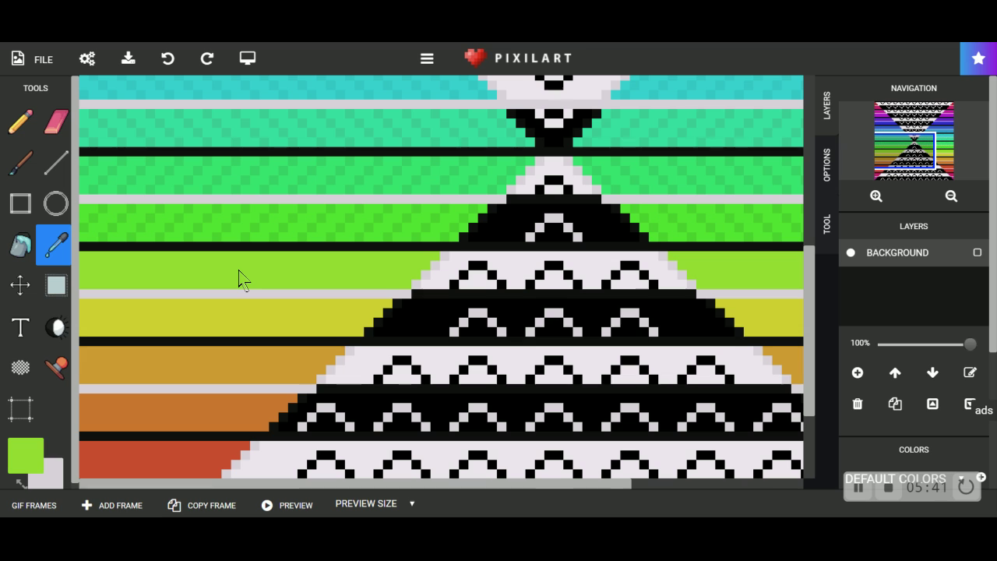
click(26, 455)
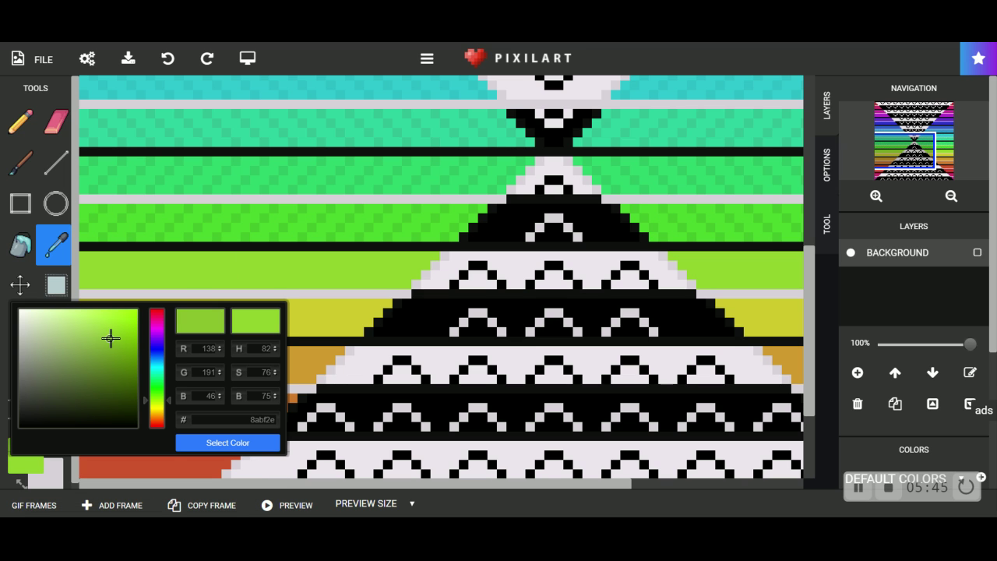
click(215, 443)
Draw mirrored diagonal pixel lines across both sides of the yellow-green stripe, undoing a misplaced line and closing the ad along the way.
click(56, 163)
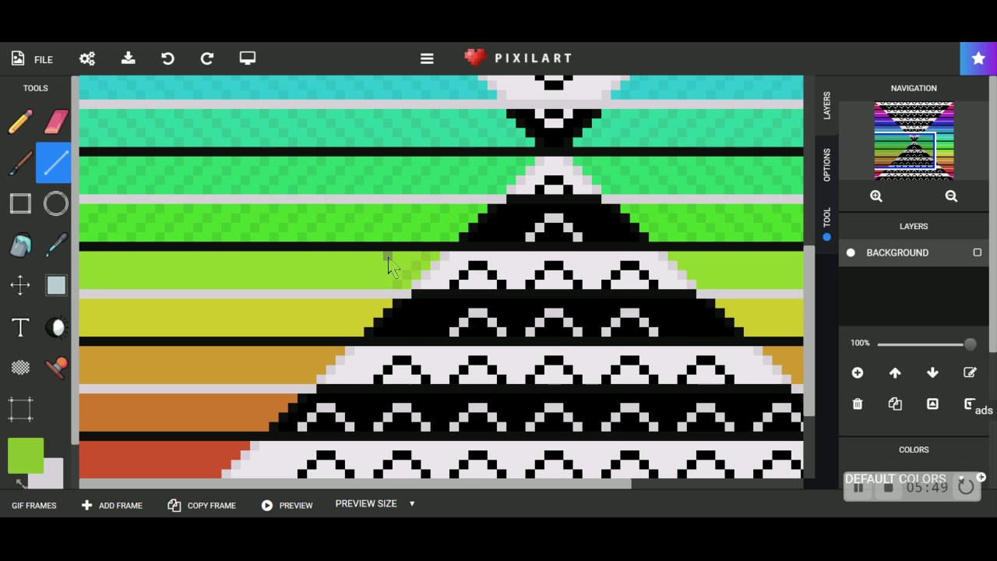
click(167, 59)
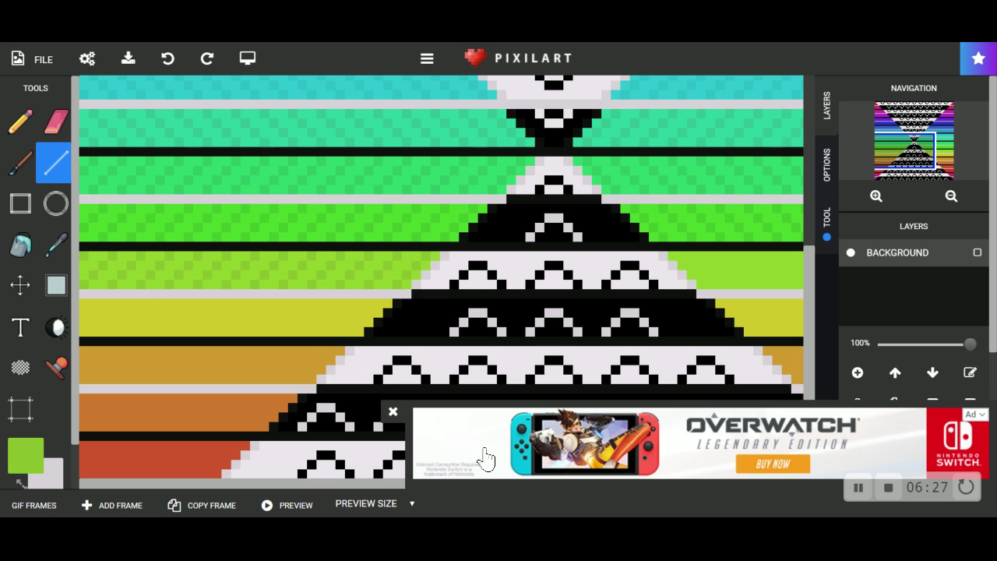
click(387, 418)
scroll(736, 446, right, 5)
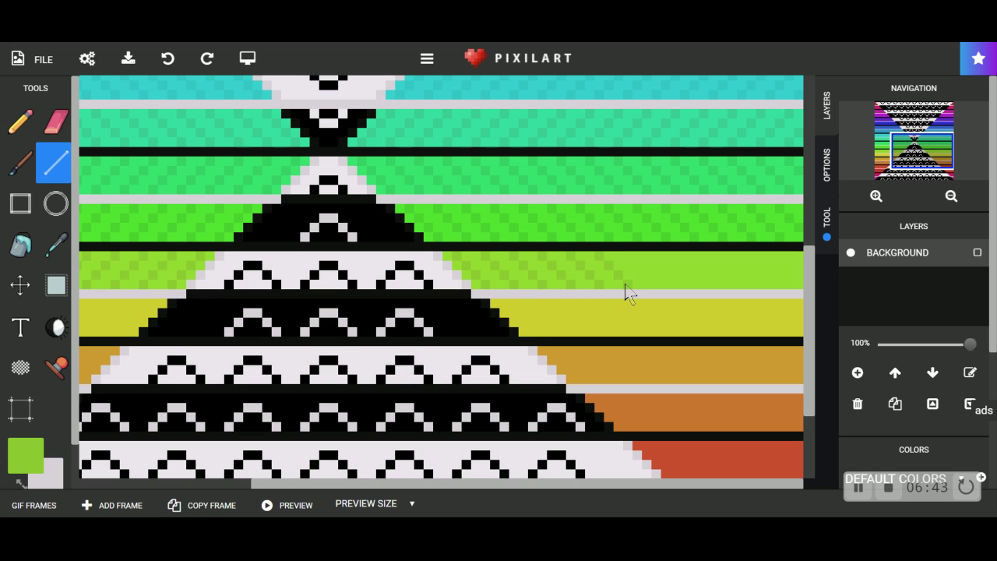
drag(650, 289, 678, 295)
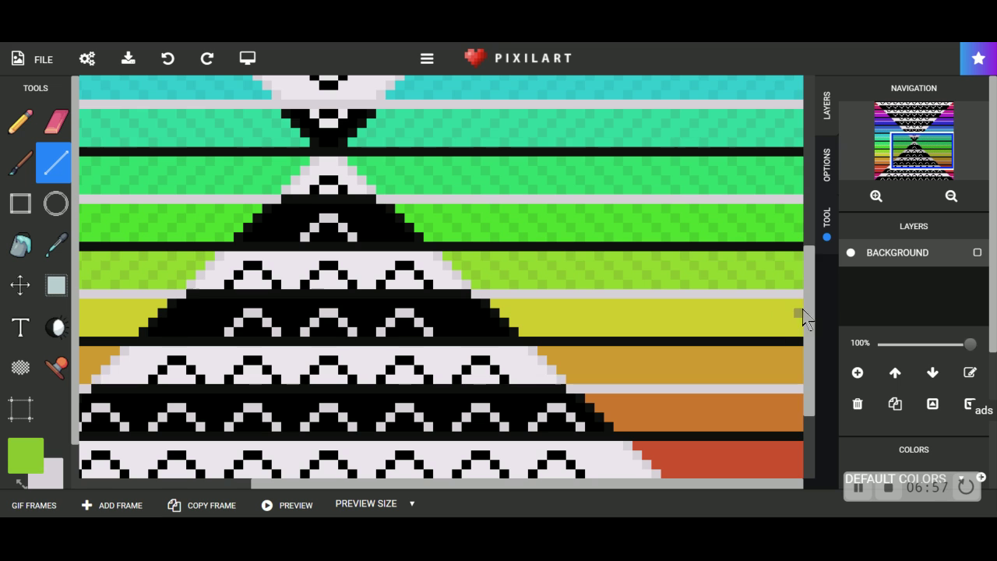
Sample the yellow stripe, darken the primary color to #c2bb2e and draw mirrored diagonal lines across both its sides.
scroll(818, 310, down, 1)
scroll(818, 311, down, 2)
drag(430, 477, 255, 489)
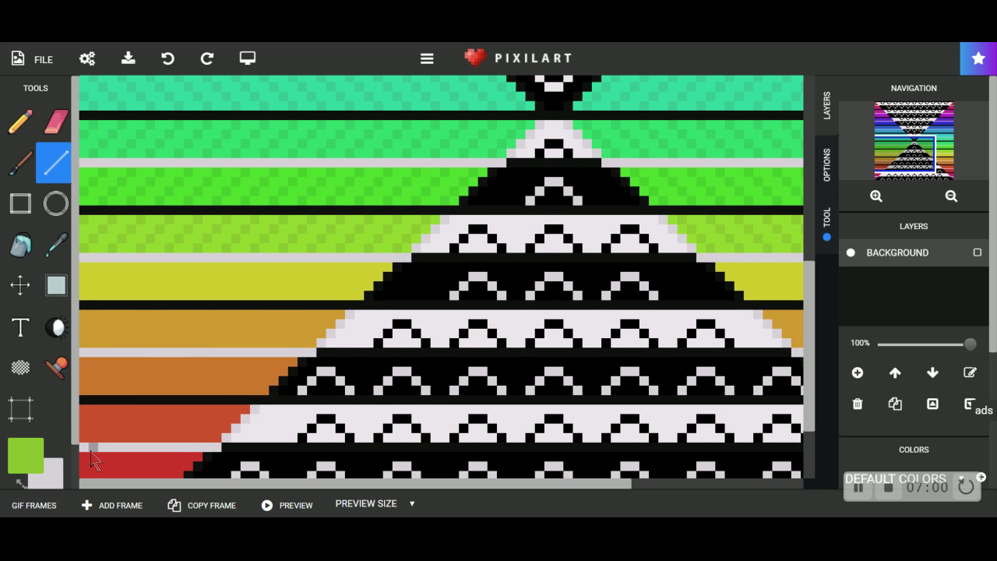
click(67, 257)
click(140, 285)
click(26, 456)
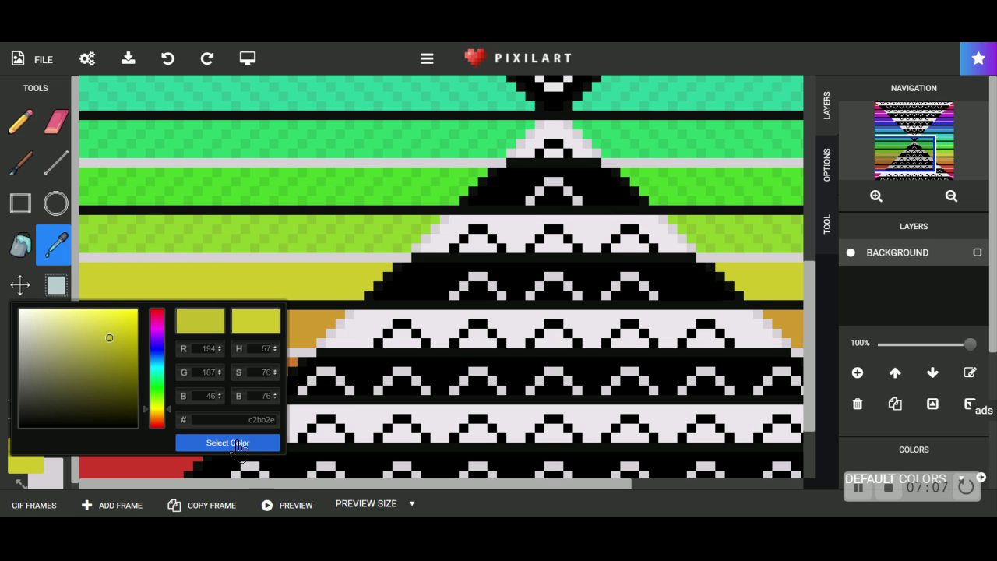
click(250, 443)
click(64, 168)
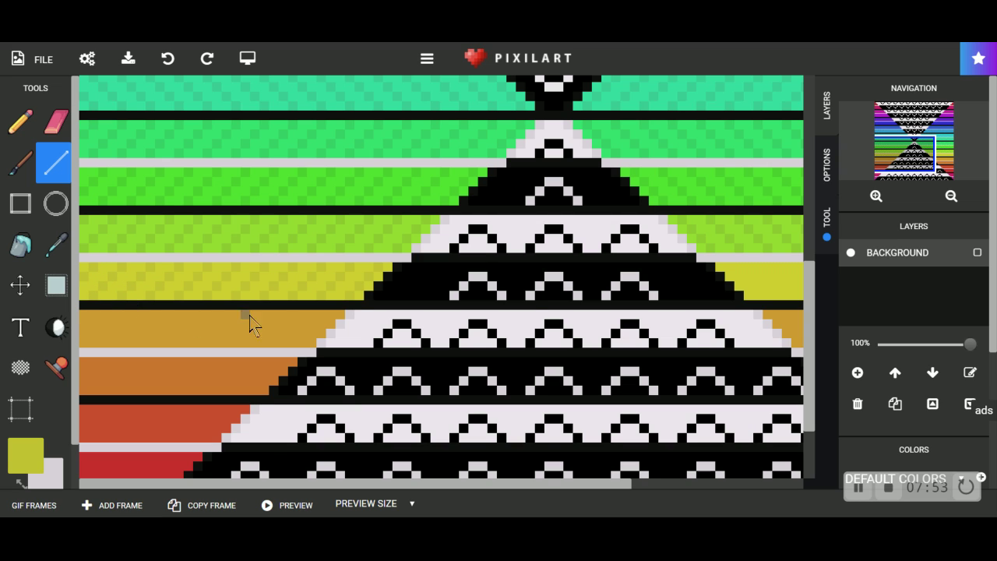
drag(290, 483, 733, 467)
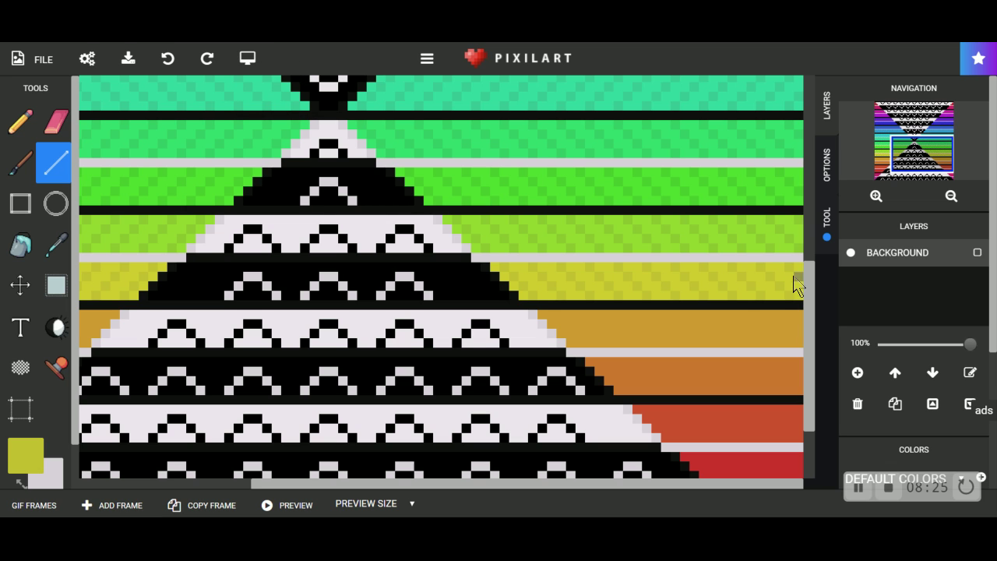
Sample the golden stripe below the yellow one, darken the color to #bf8f2e and draw mirrored diagonal lines on both sides of the hourglass.
drag(810, 294, 812, 317)
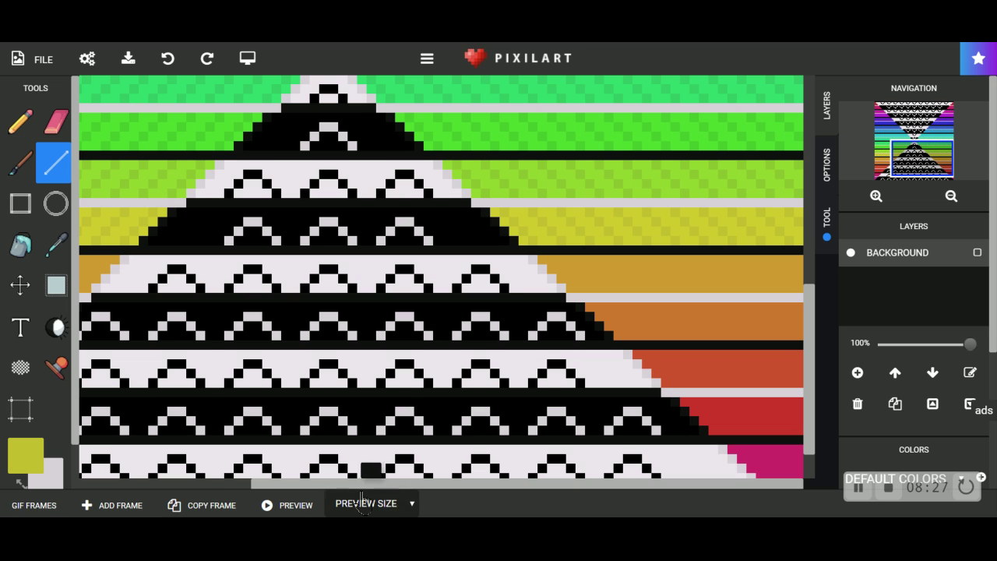
drag(374, 483, 201, 483)
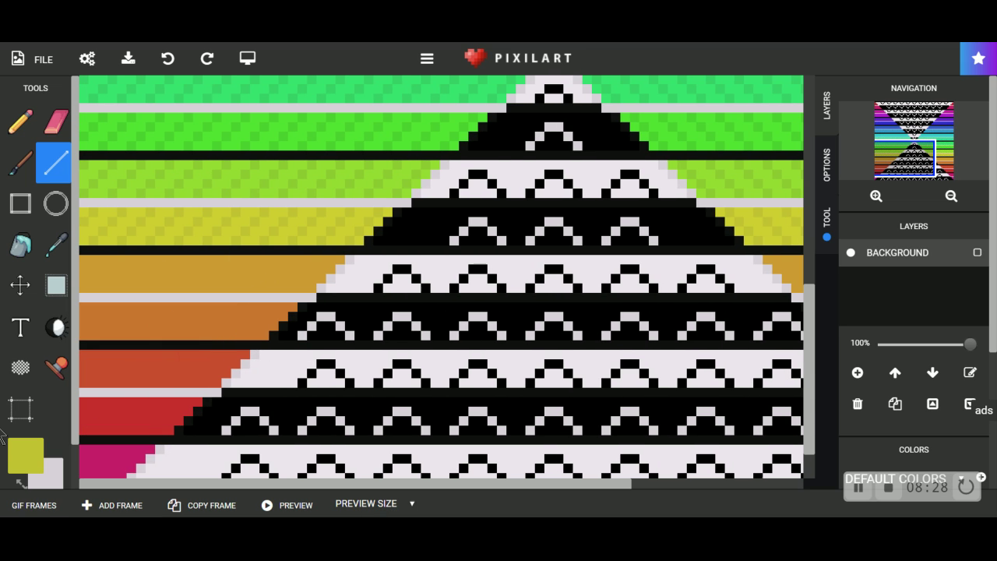
click(56, 244)
click(117, 250)
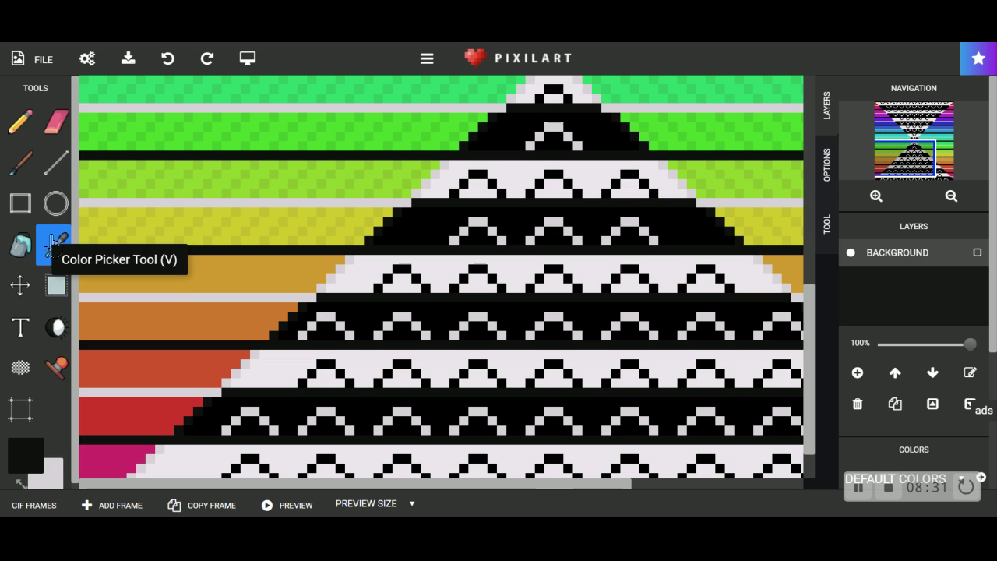
click(138, 273)
click(16, 454)
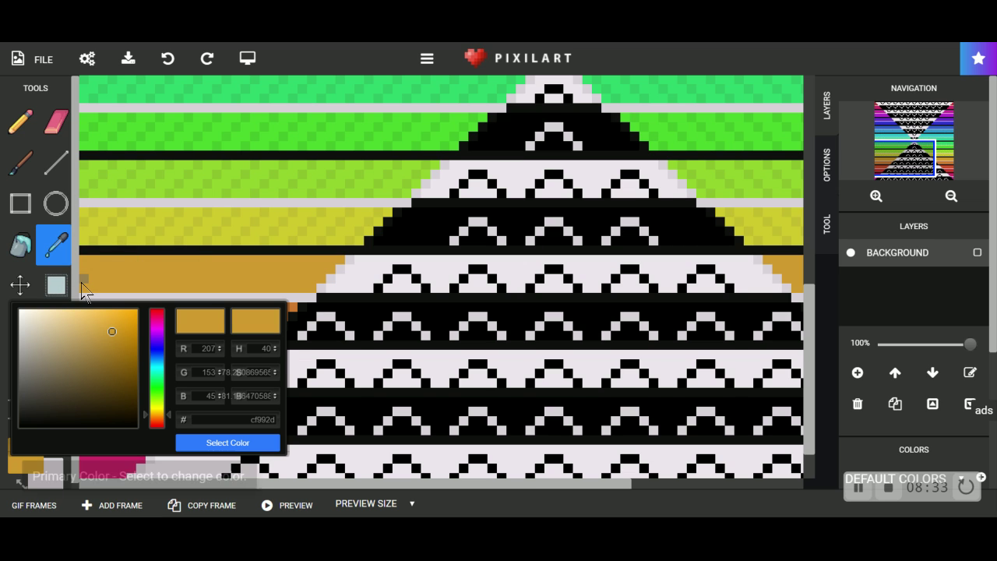
click(109, 337)
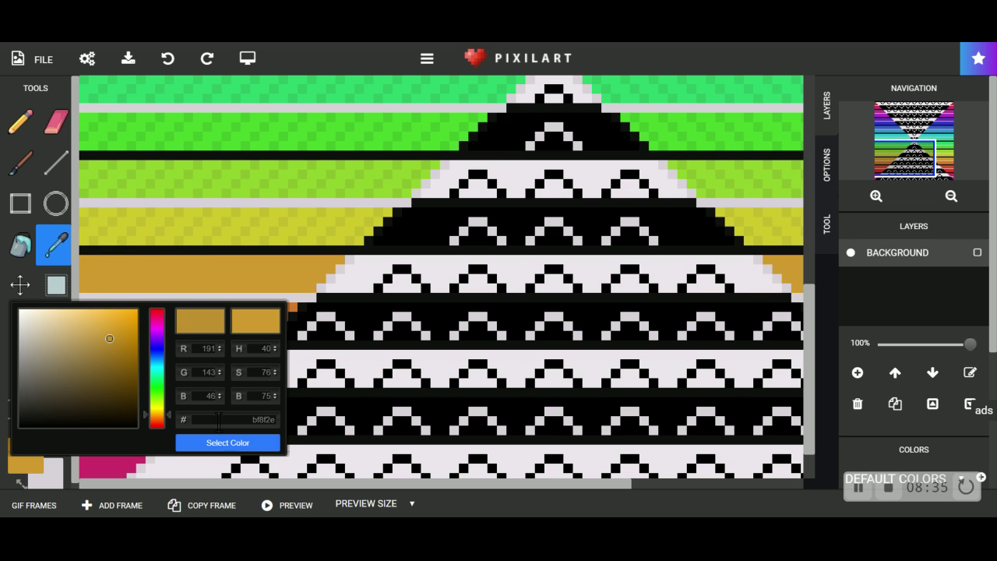
click(227, 443)
click(55, 162)
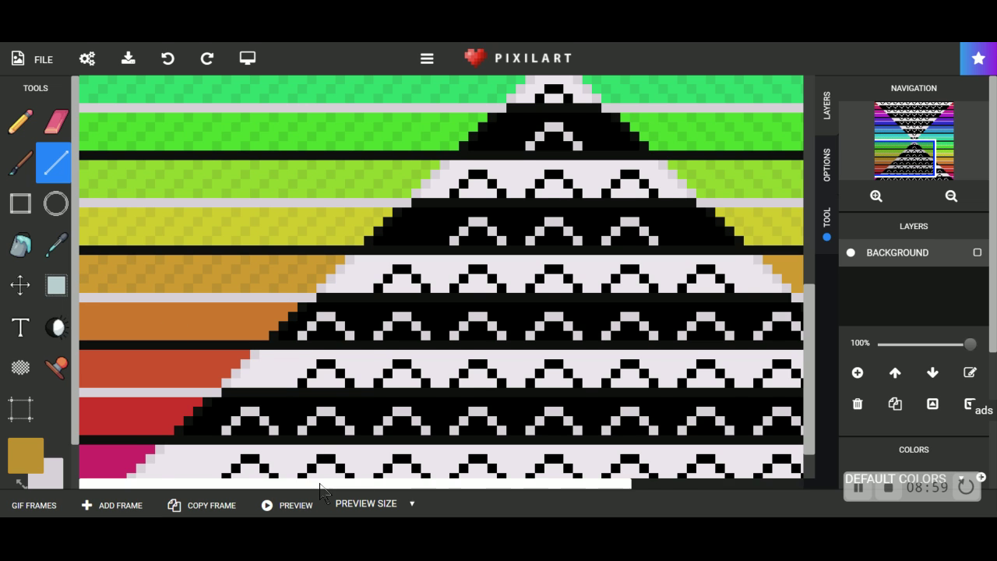
drag(330, 483, 668, 465)
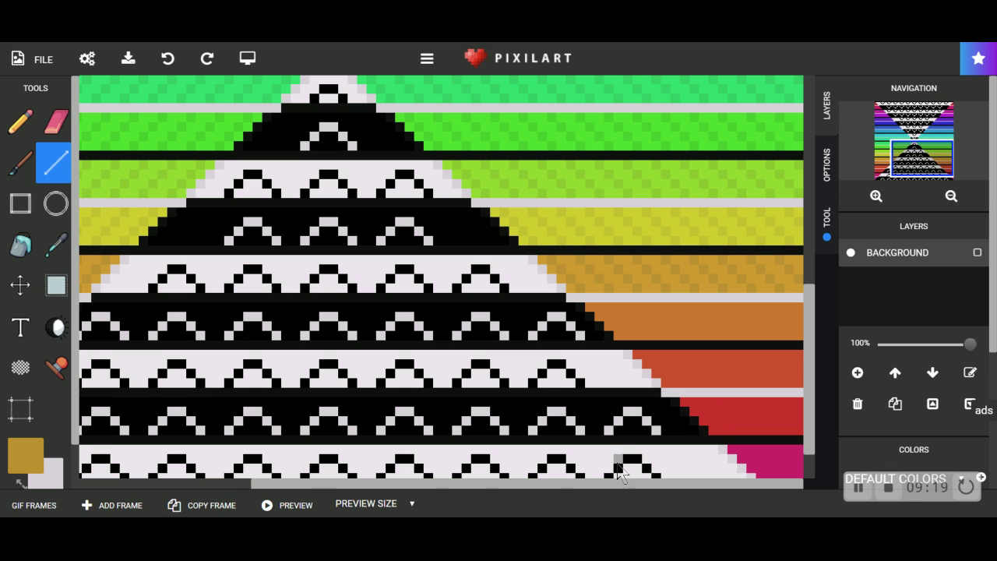
Pick a slightly darker shade of the orange stripe and draw mirrored diagonal lines across its parts on both sides of the hourglass.
drag(623, 483, 174, 445)
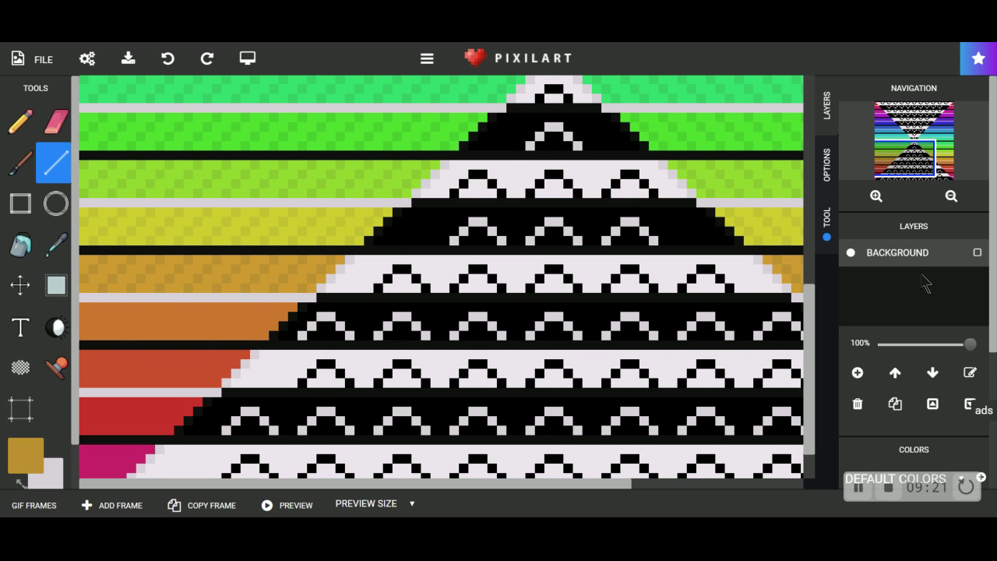
scroll(803, 300, down, 1)
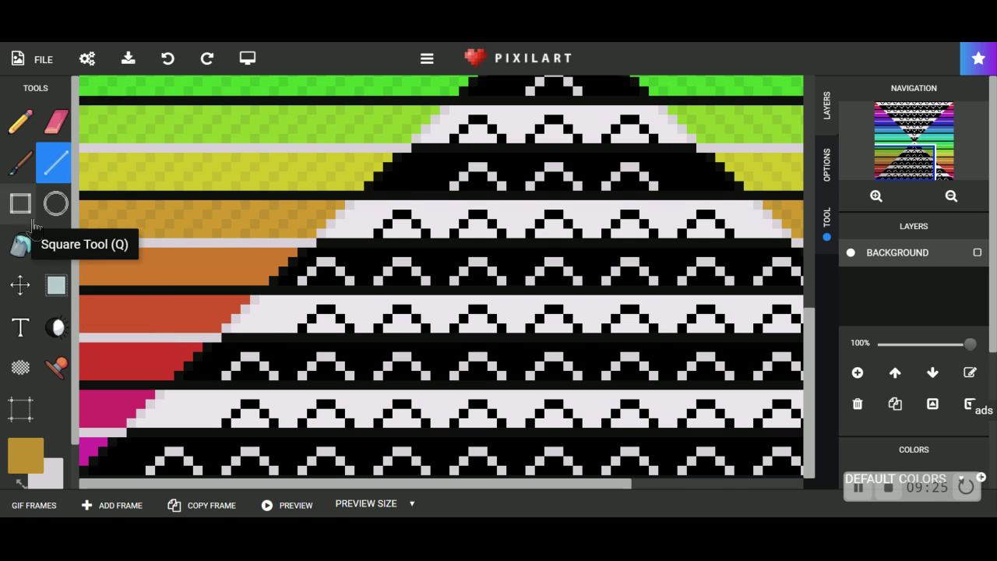
click(56, 243)
click(179, 271)
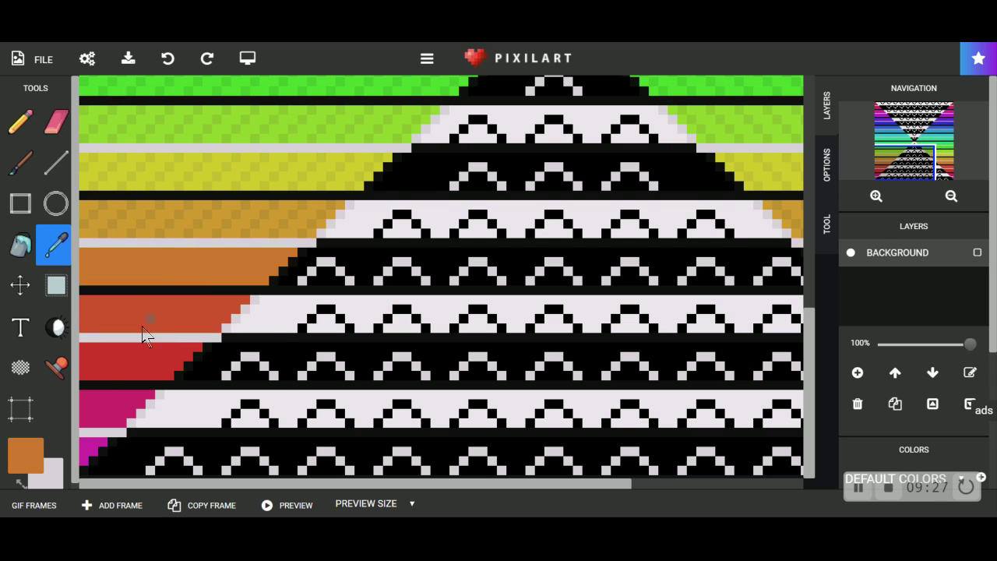
click(39, 456)
click(112, 335)
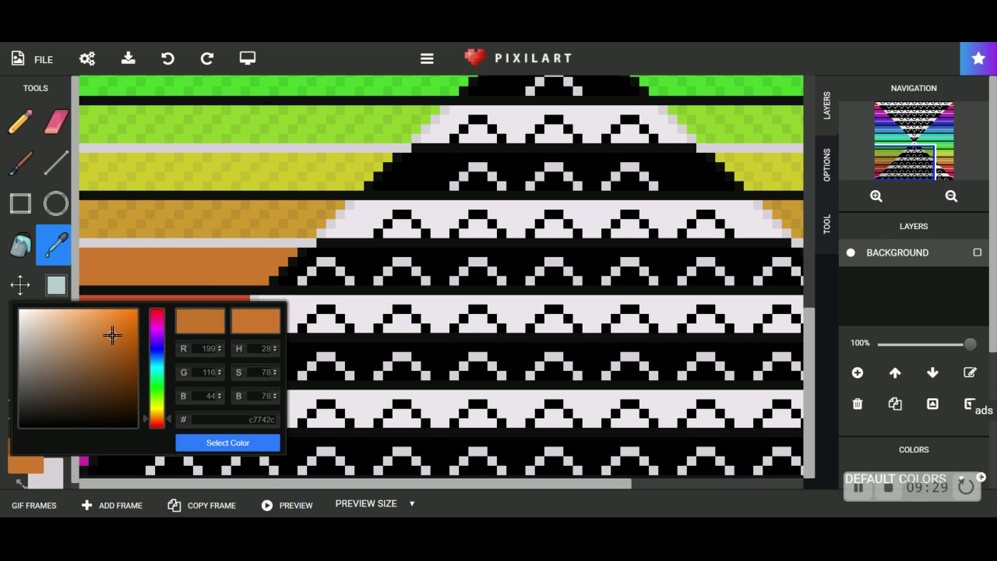
click(228, 443)
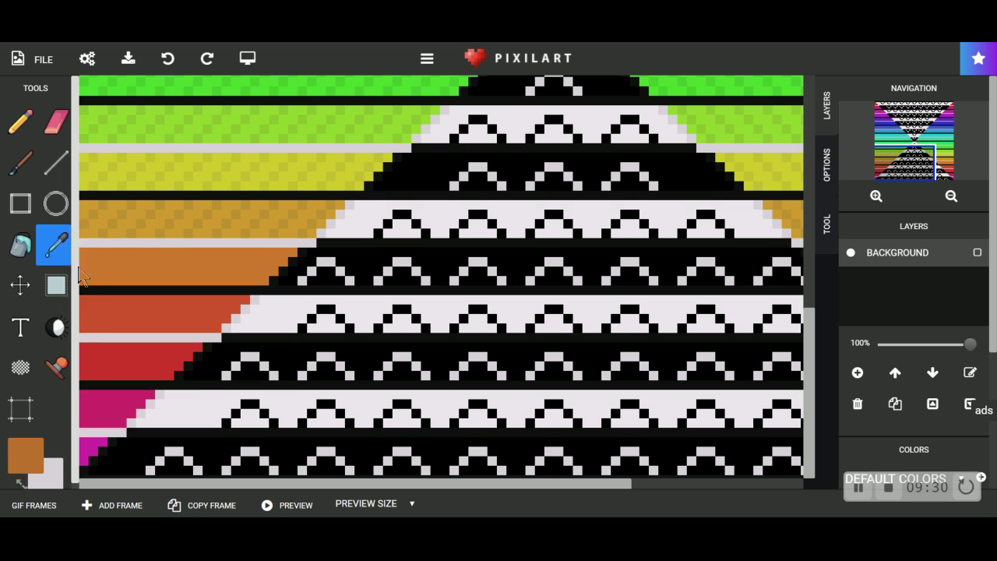
click(59, 167)
mouse_move(283, 259)
mouse_down()
mouse_move(251, 281)
mouse_move(256, 260)
mouse_move(239, 285)
mouse_up()
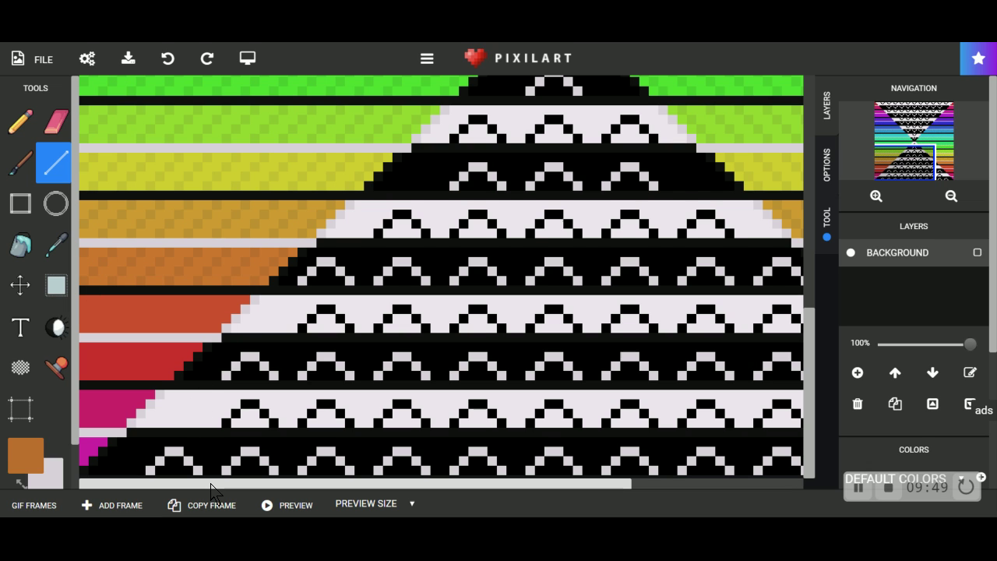
drag(318, 483, 490, 483)
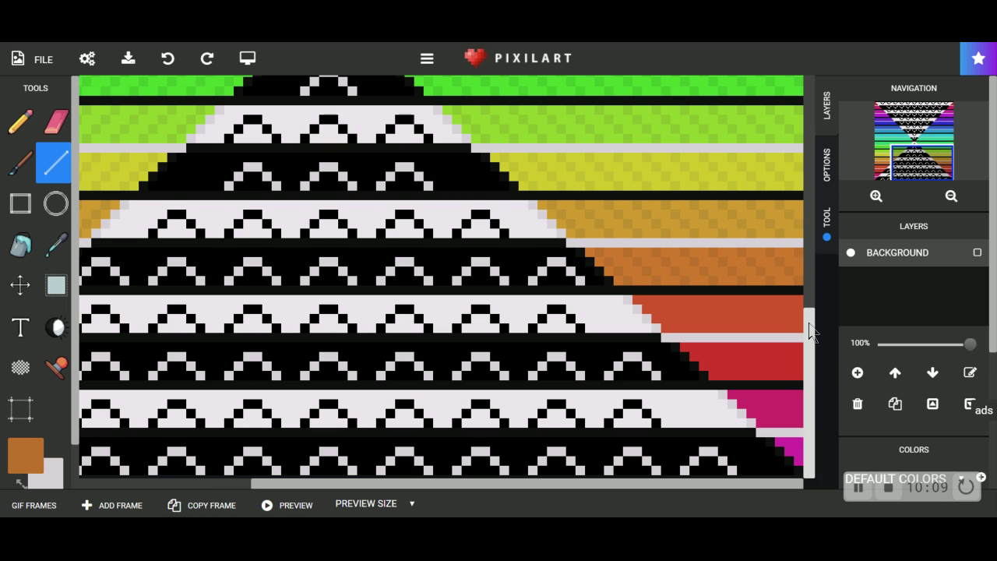
Sample the red-orange stripe, darken the primary color to #ba4e2c and draw mirrored diagonal lines across both its sides.
scroll(689, 498, left, 5)
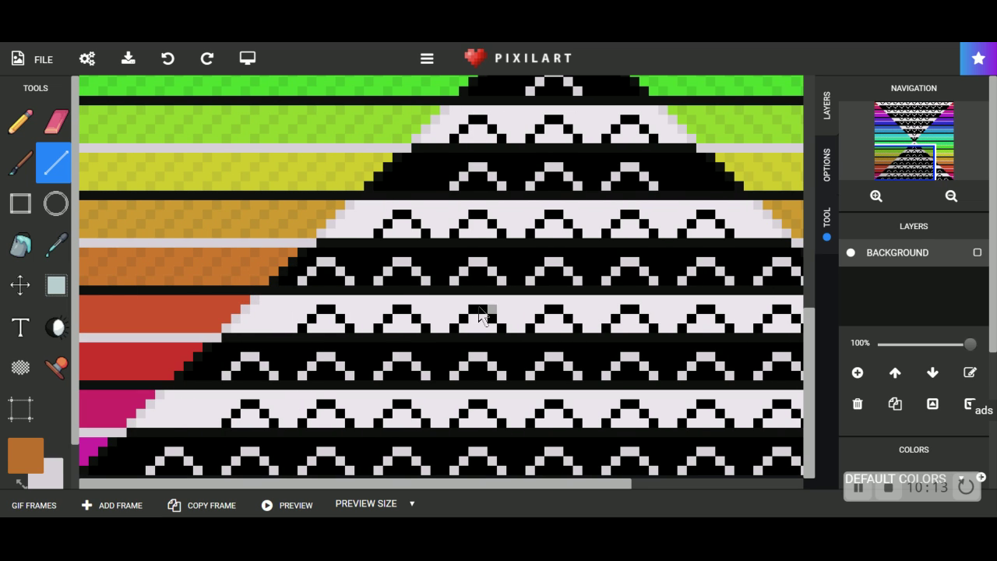
click(56, 244)
click(122, 325)
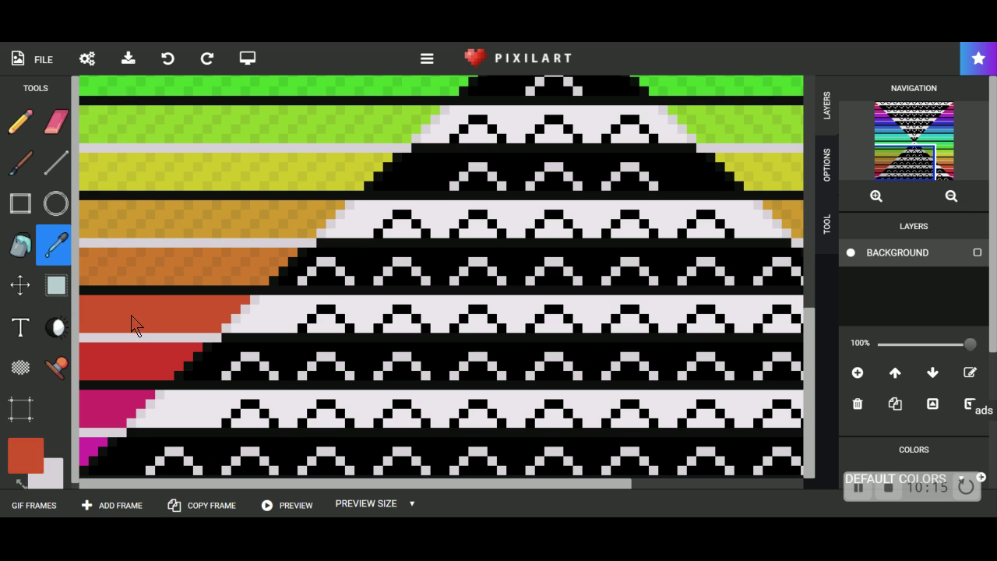
click(25, 456)
drag(112, 335, 109, 341)
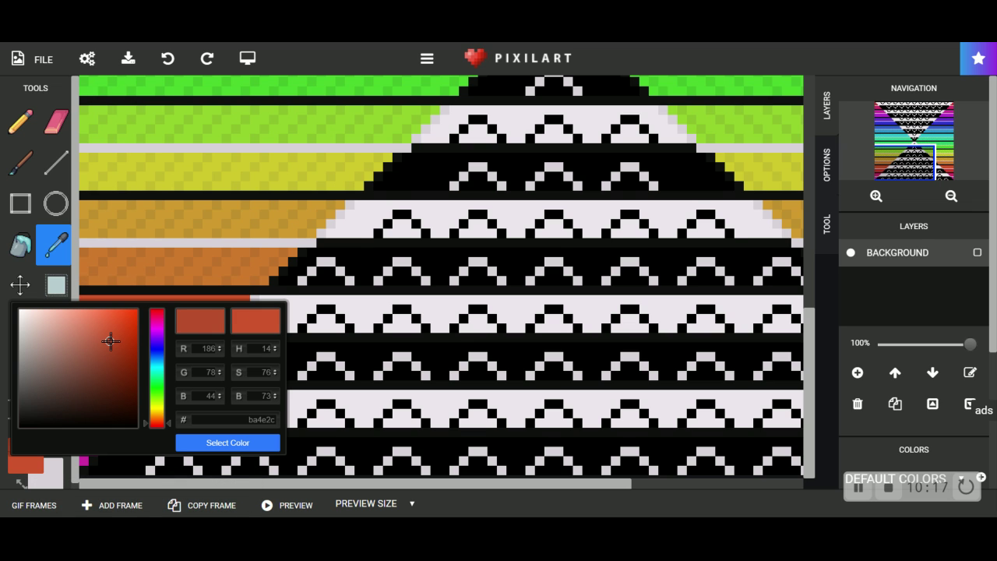
click(227, 442)
click(55, 161)
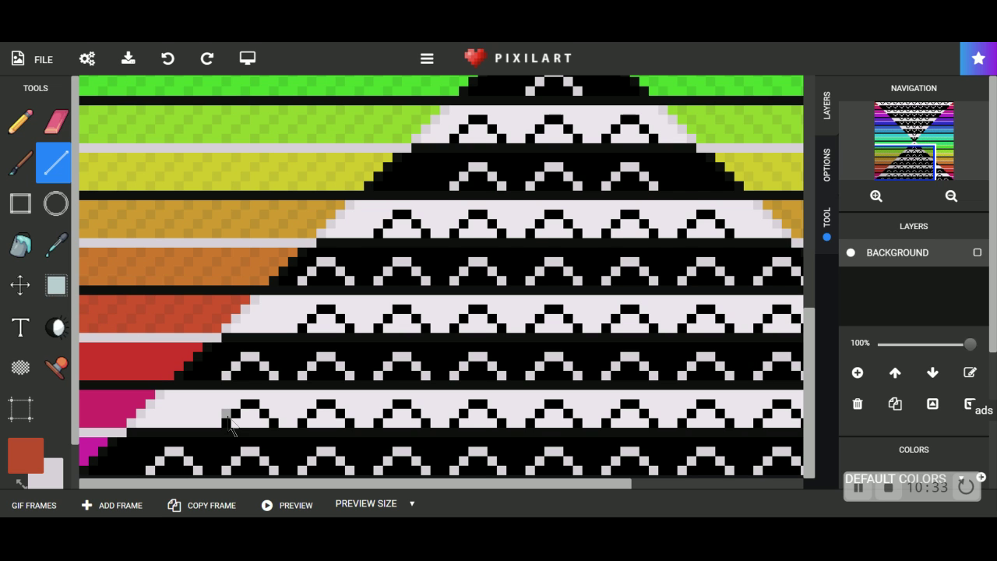
drag(265, 484, 556, 489)
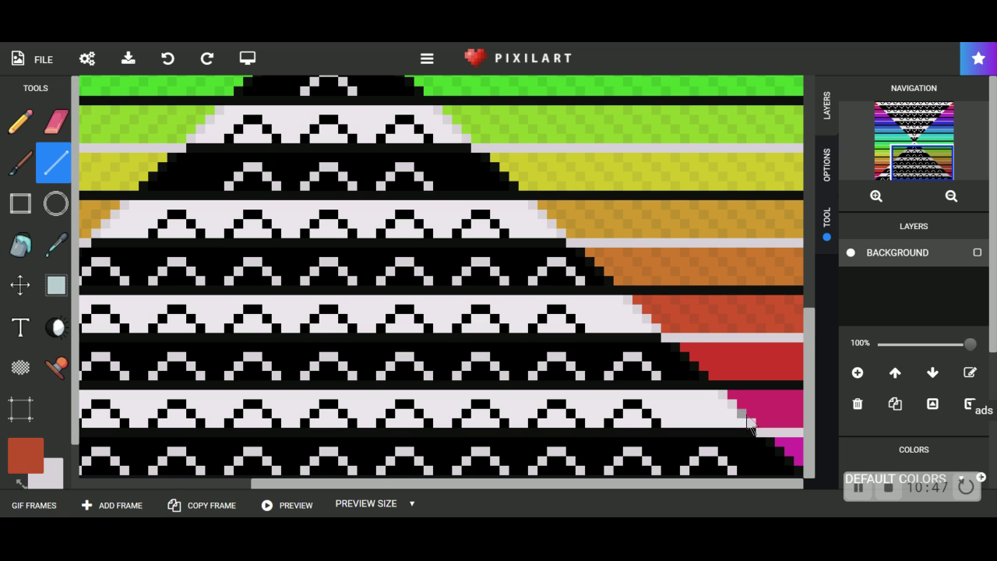
Sample the base red of the topmost stripe and paint over the darker pattern pixels in both upper corners of the artwork with the Pencil.
drag(721, 485, 335, 481)
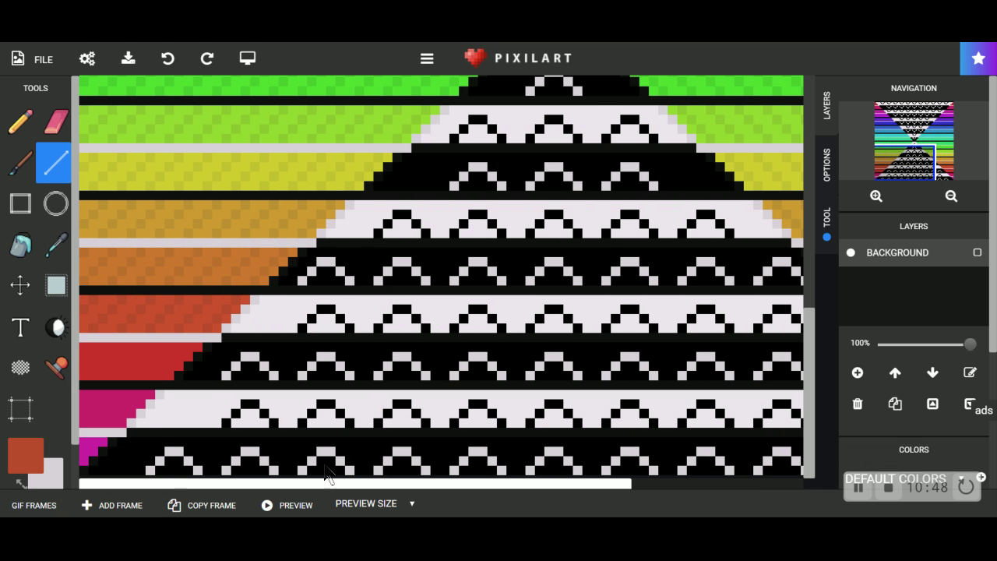
click(58, 245)
scroll(278, 356, up, 3)
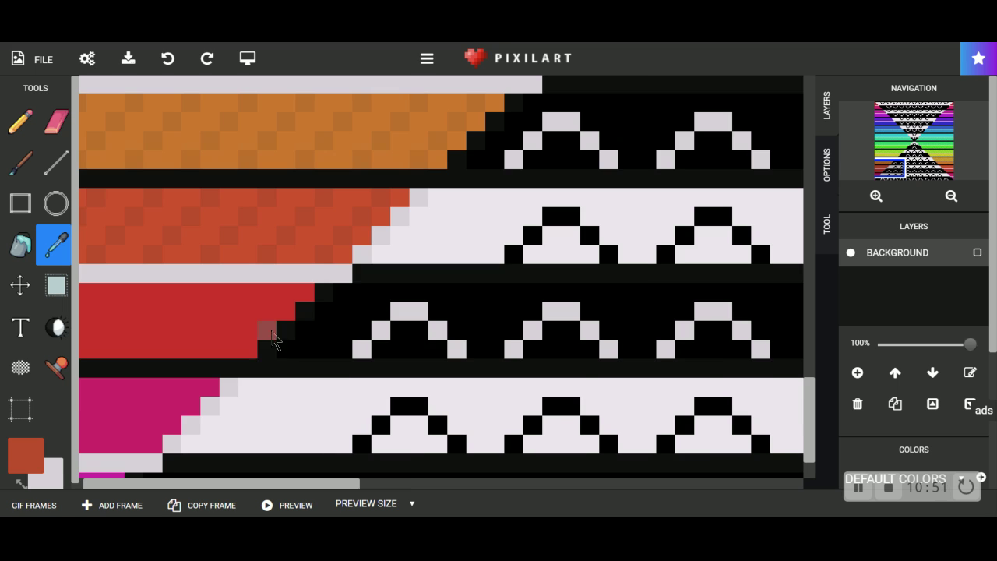
scroll(296, 350, down, 3)
scroll(300, 140, up, 3)
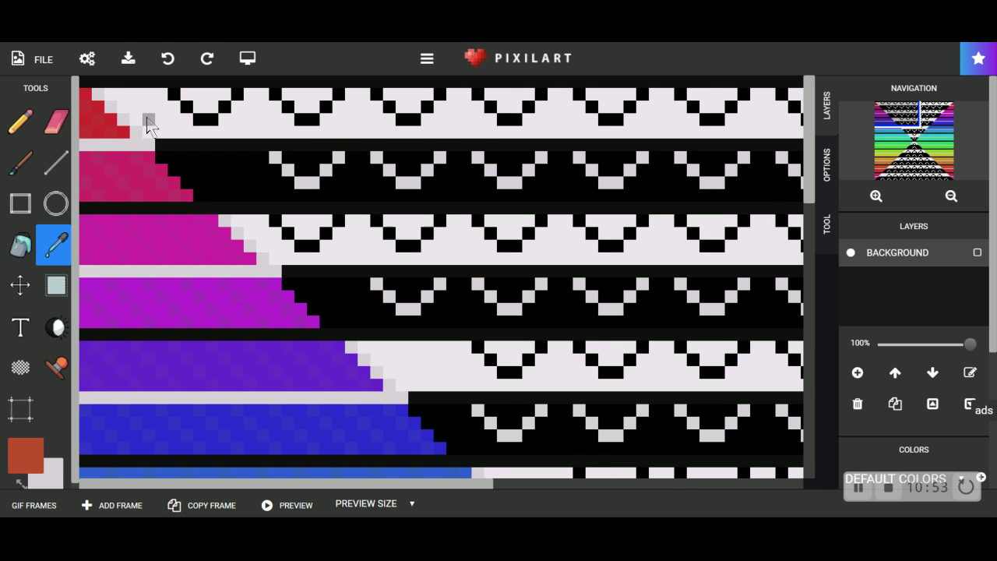
scroll(148, 125, up, 2)
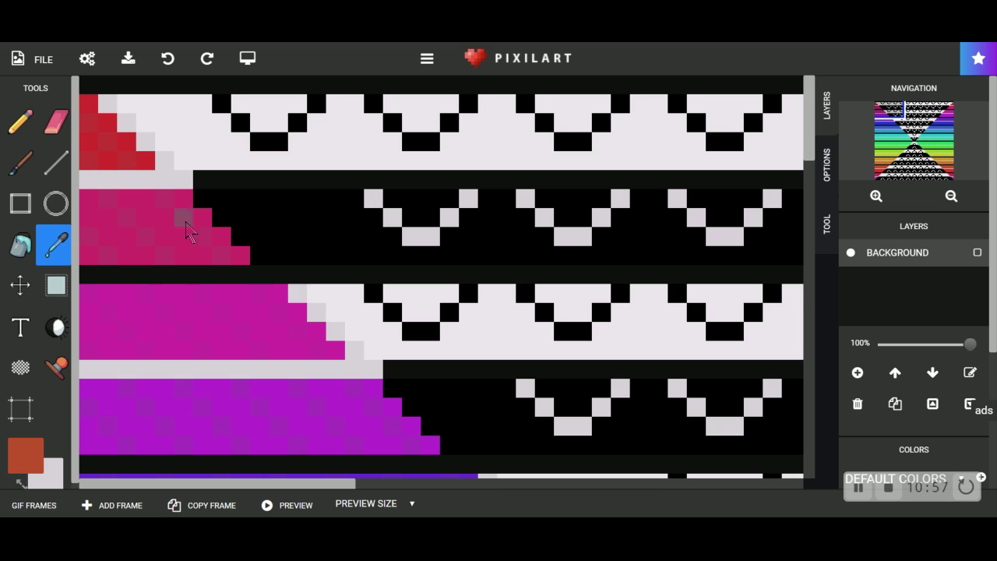
click(143, 162)
click(21, 121)
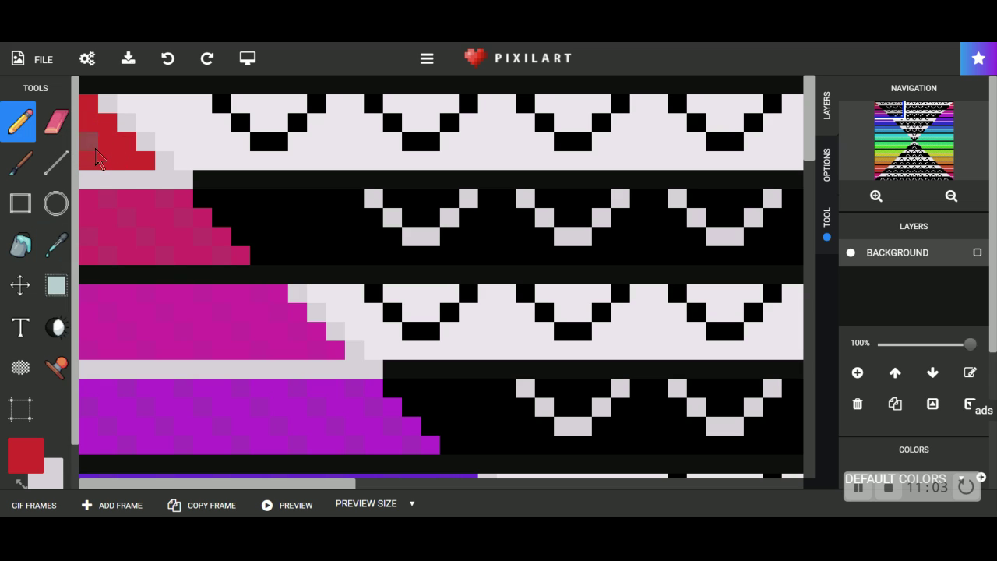
drag(332, 489, 783, 488)
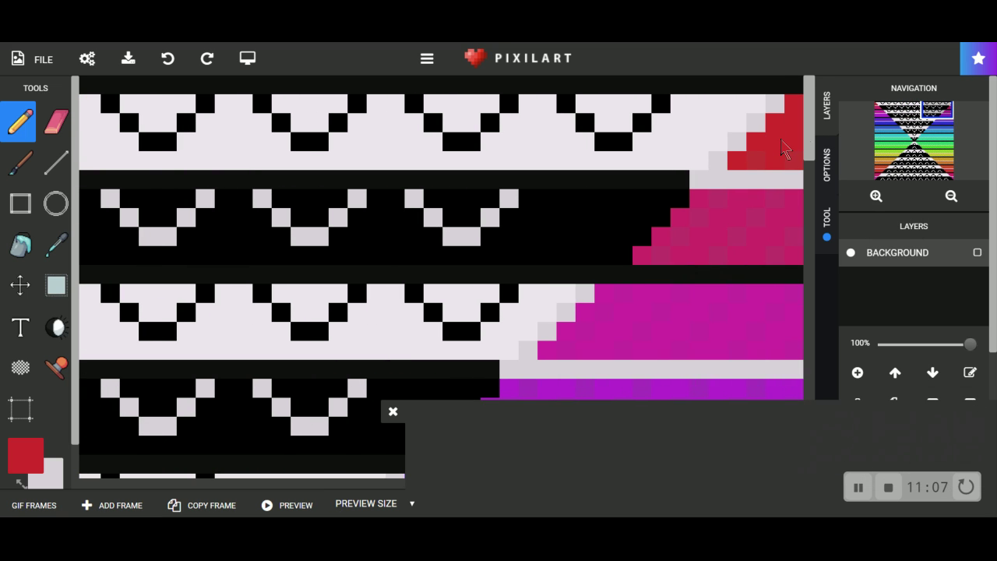
click(393, 413)
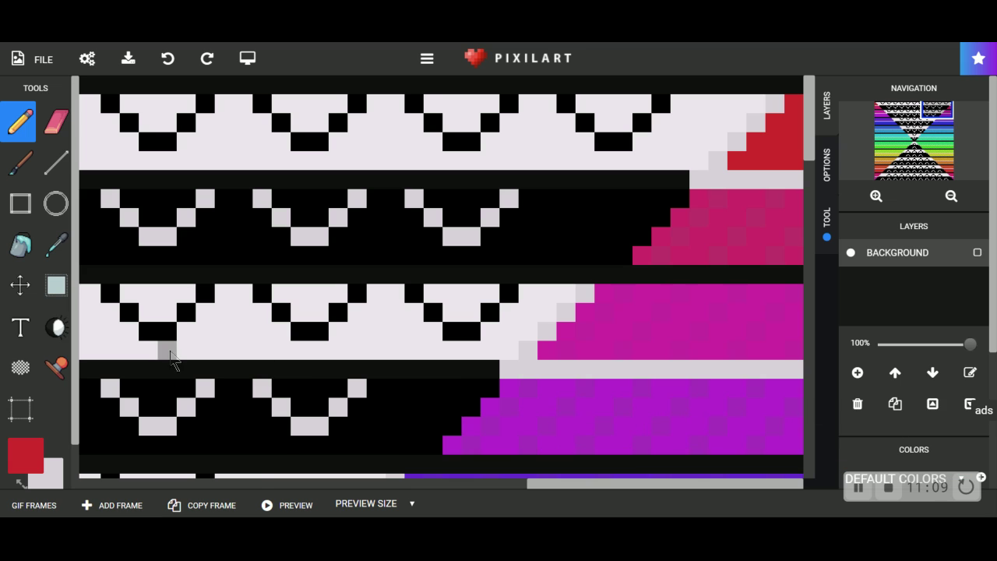
Set the primary color to the darker red #bf2e2e and draw mirrored diagonal lines in the red corners on both sides of the top stripe.
click(26, 456)
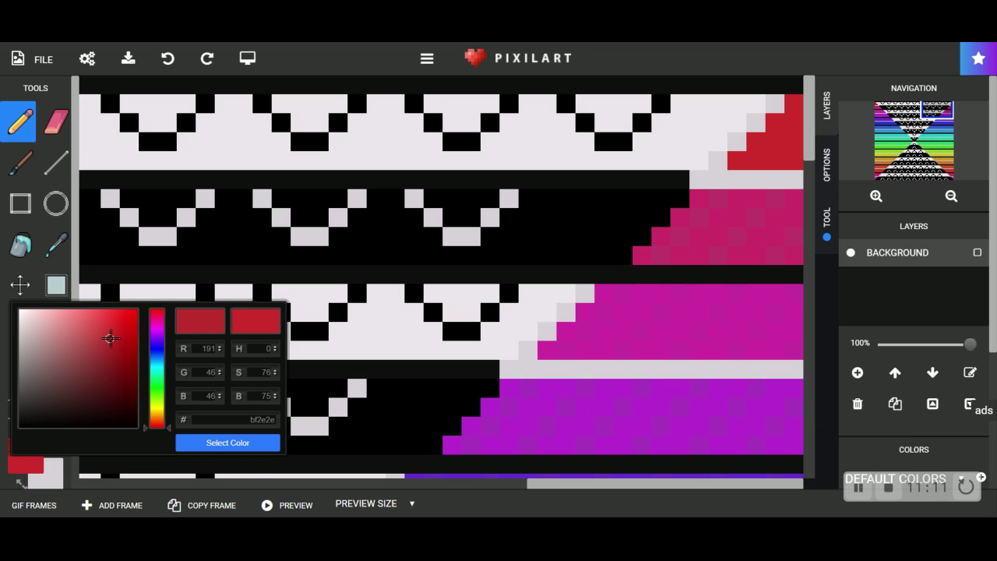
click(109, 338)
click(226, 445)
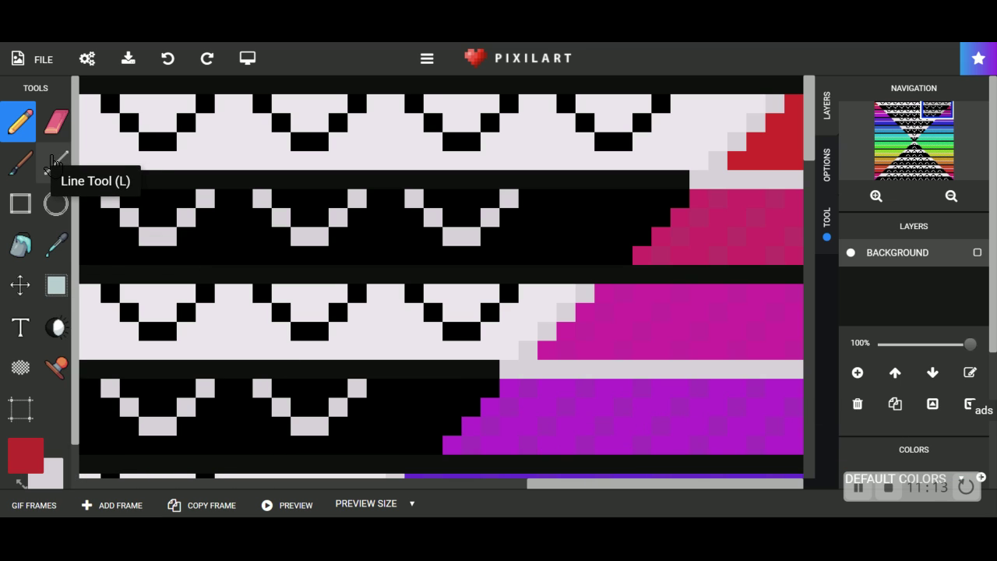
click(56, 161)
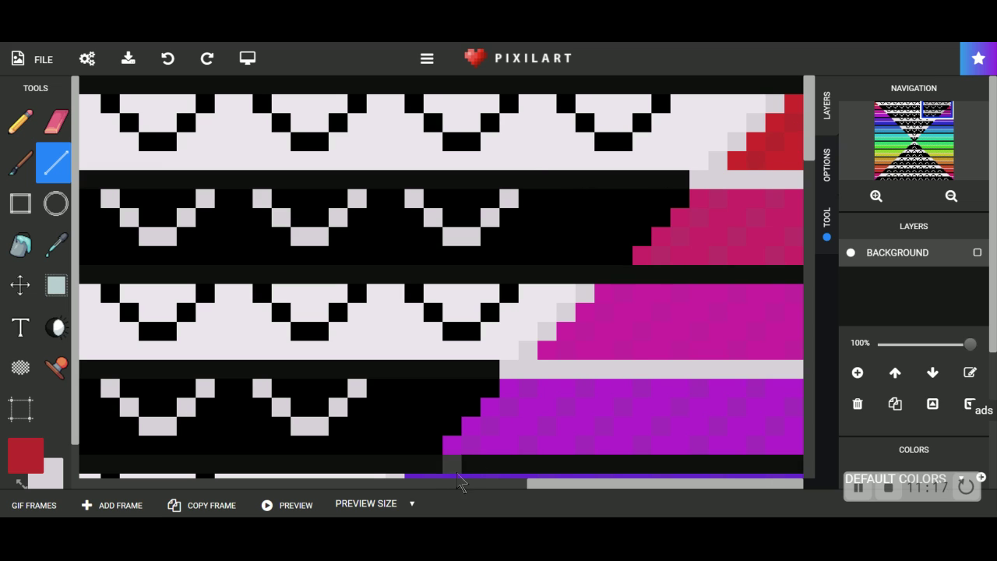
drag(588, 484, 140, 477)
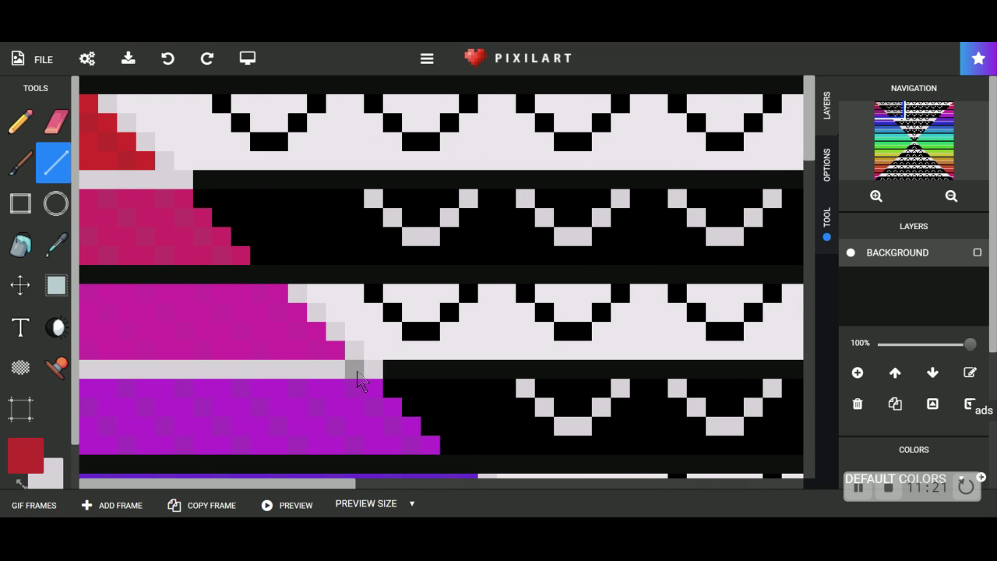
Draw evenly spaced darker red diagonal lines across the left part of the red stripe below the red-orange one.
scroll(356, 371, down, 3)
scroll(312, 460, up, 3)
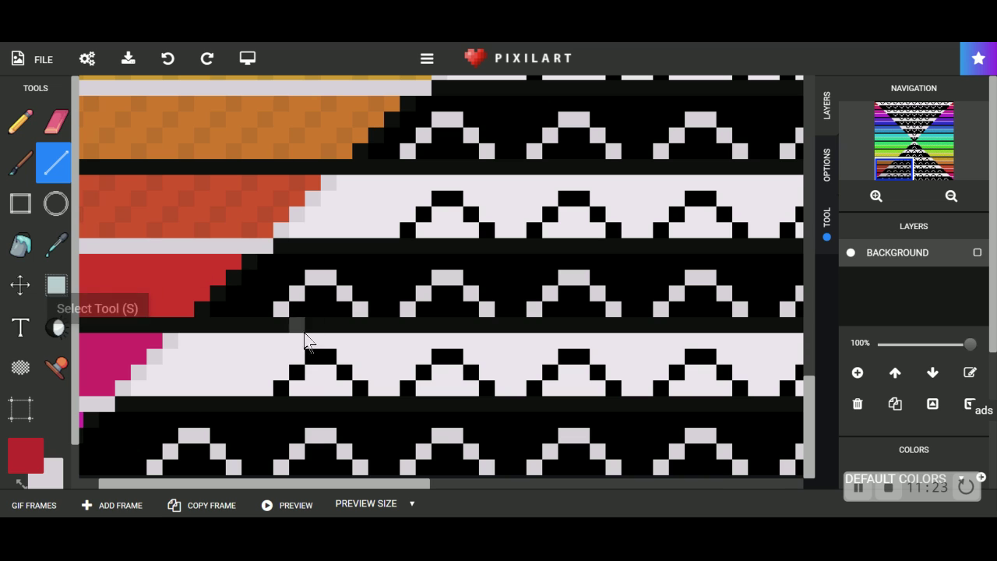
drag(394, 484, 343, 499)
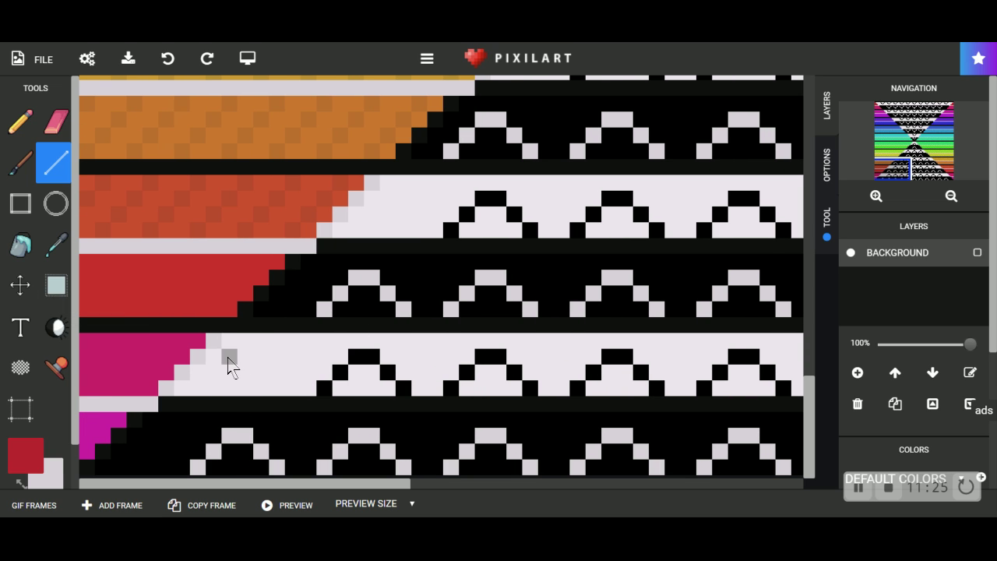
drag(262, 266, 213, 307)
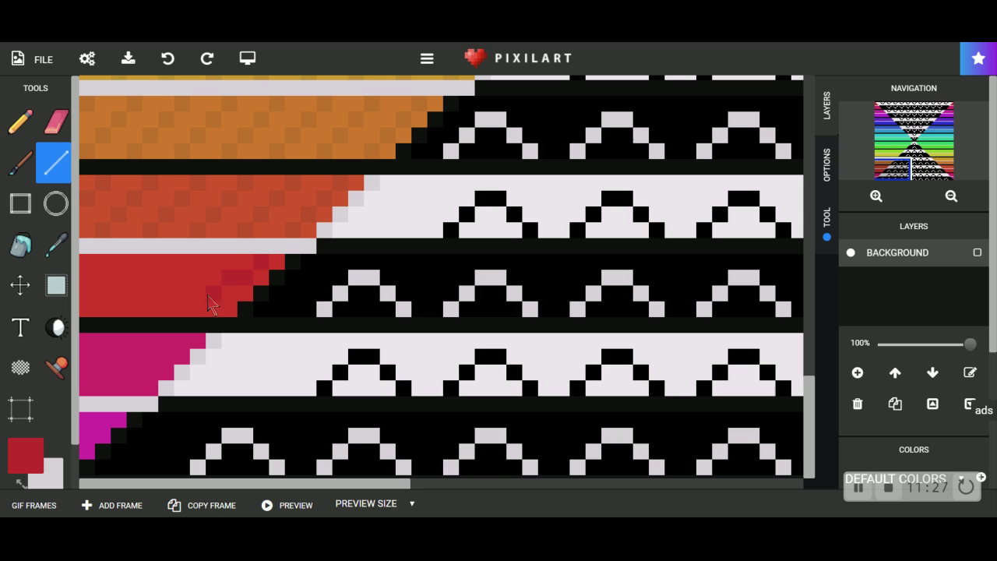
drag(212, 267, 166, 308)
drag(163, 270, 126, 315)
drag(120, 269, 92, 298)
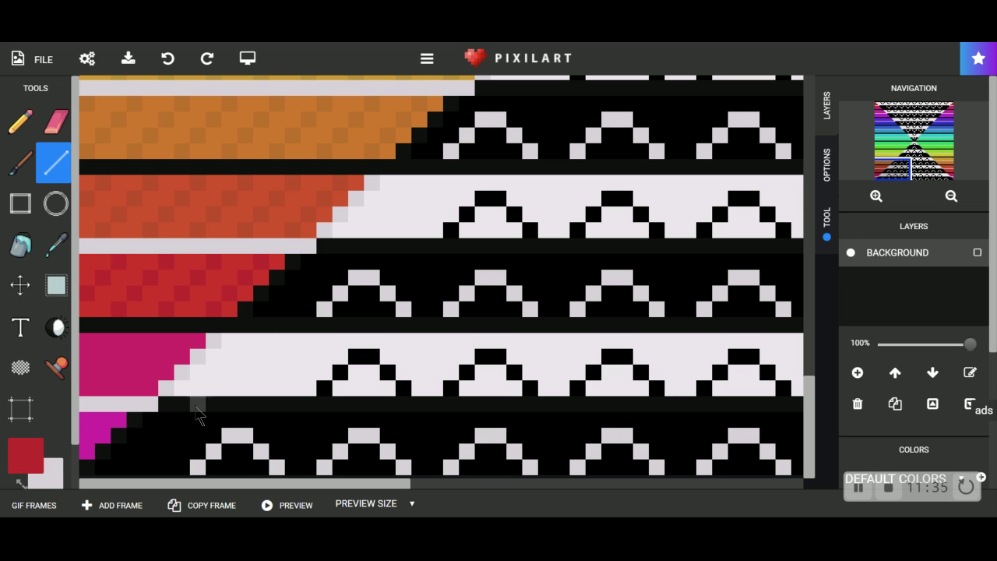
Draw mirrored darker red diagonal lines across the right part of the lower red stripe, undoing and redrawing the wrongly spaced one.
drag(244, 485, 683, 491)
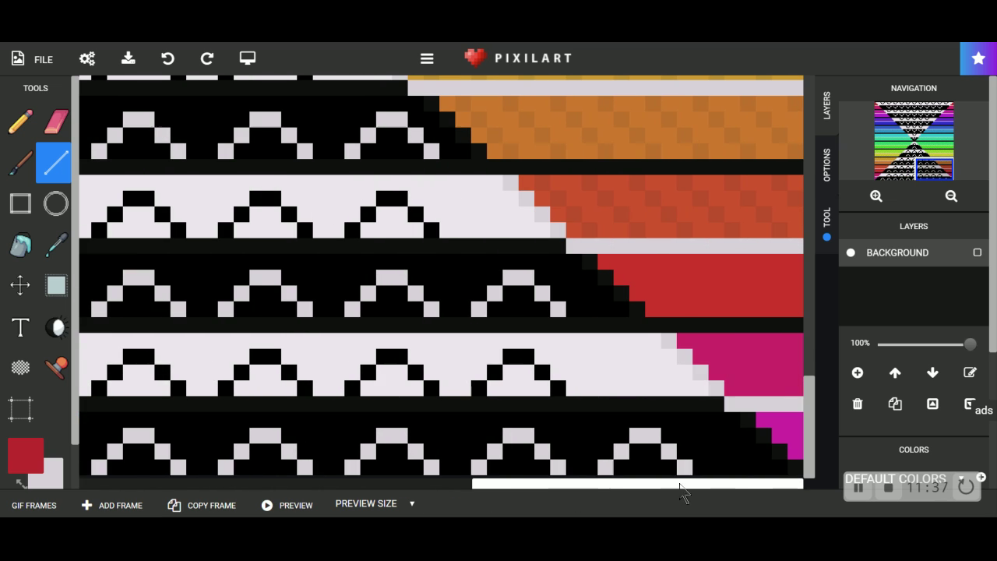
mouse_move(607, 259)
mouse_down()
mouse_move(656, 297)
mouse_move(698, 290)
mouse_move(713, 318)
mouse_up()
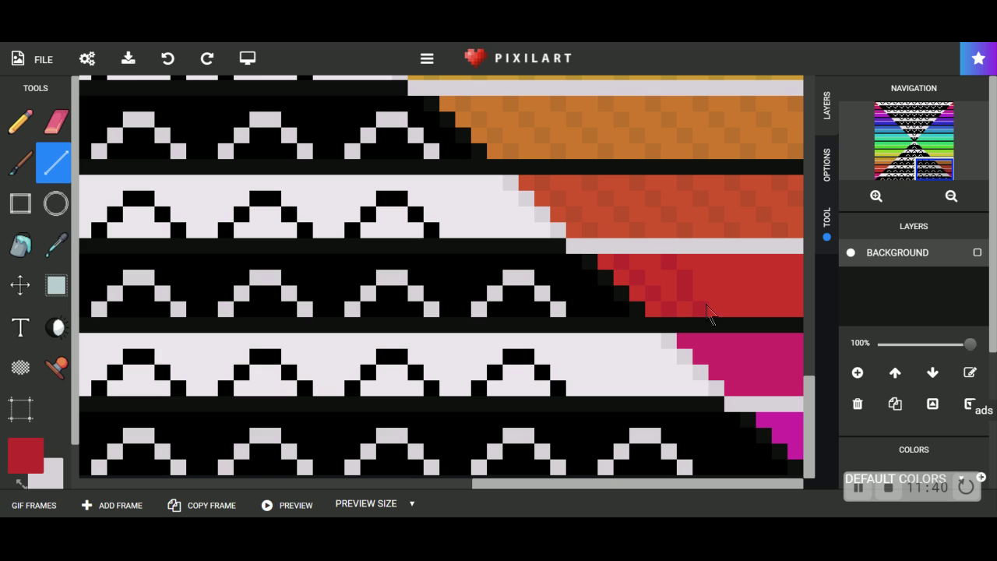
click(162, 69)
mouse_move(657, 267)
mouse_down()
mouse_move(699, 289)
mouse_move(684, 300)
mouse_up()
click(167, 59)
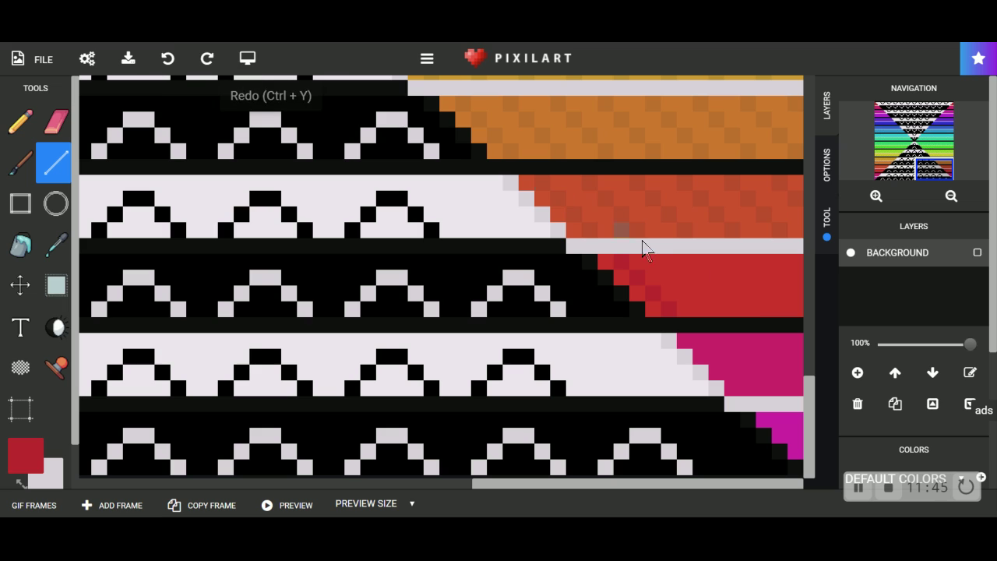
drag(669, 263, 715, 310)
drag(716, 273, 762, 310)
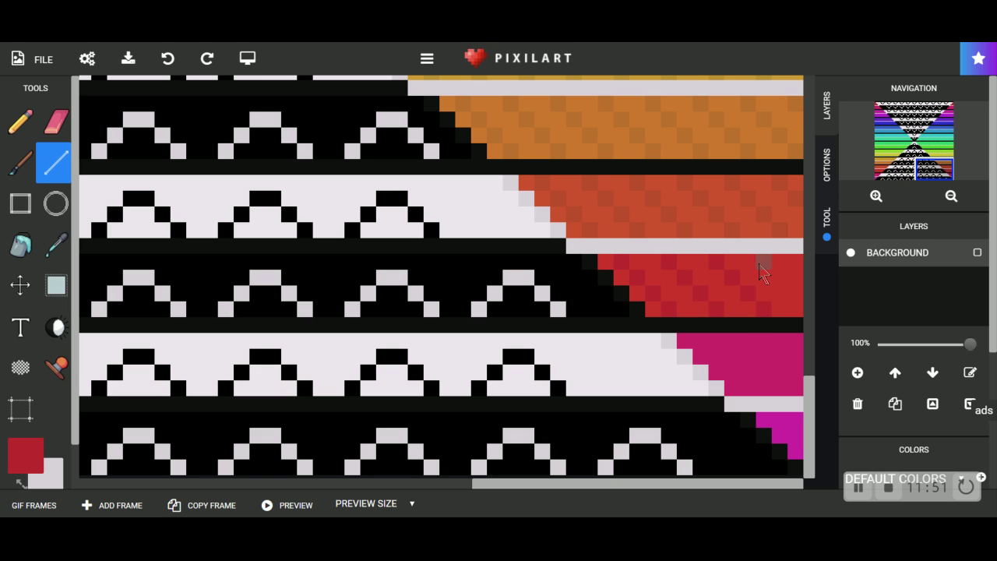
mouse_move(762, 272)
mouse_down()
mouse_move(790, 292)
mouse_move(779, 267)
mouse_up()
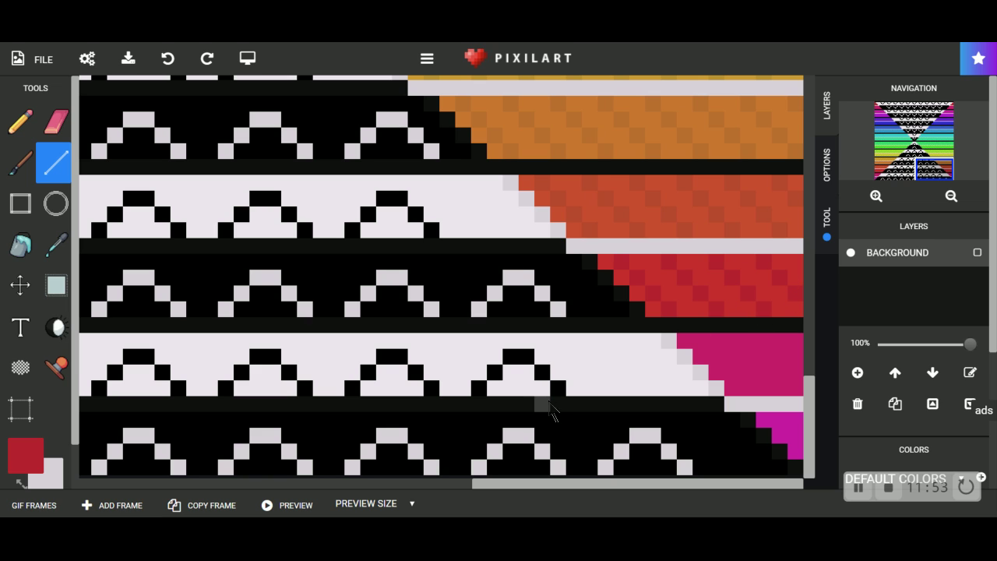
Sample the darker pattern pink from the upper pink stripe and draw mirrored diagonal lines across both sides of the lower pink stripe.
drag(507, 484, 113, 484)
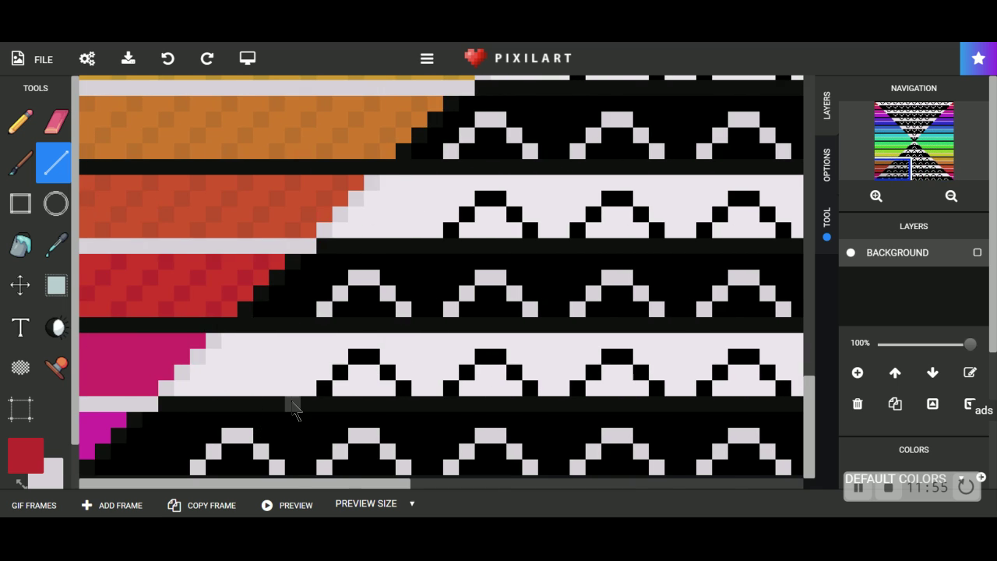
scroll(295, 411, down, 5)
scroll(300, 154, up, 5)
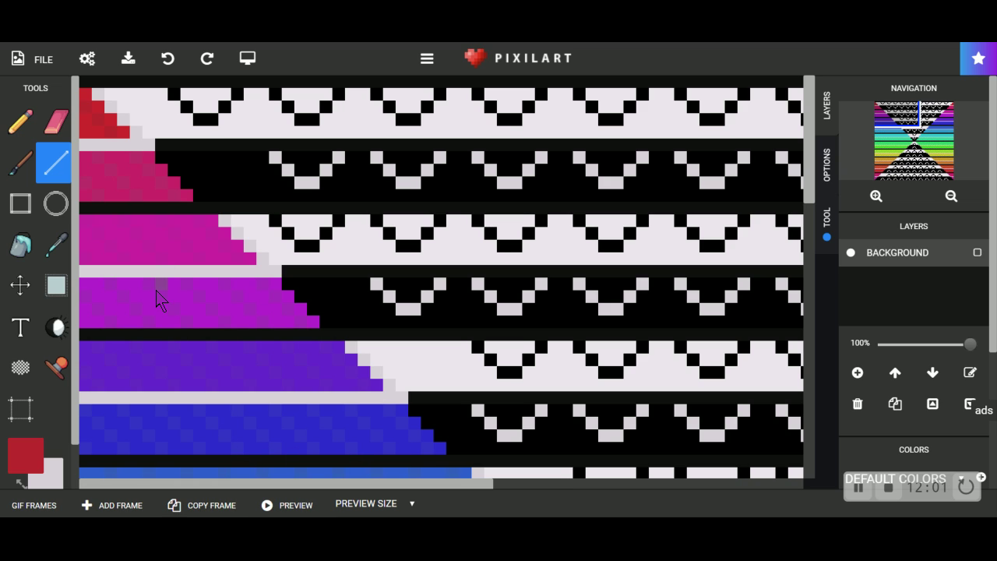
click(57, 245)
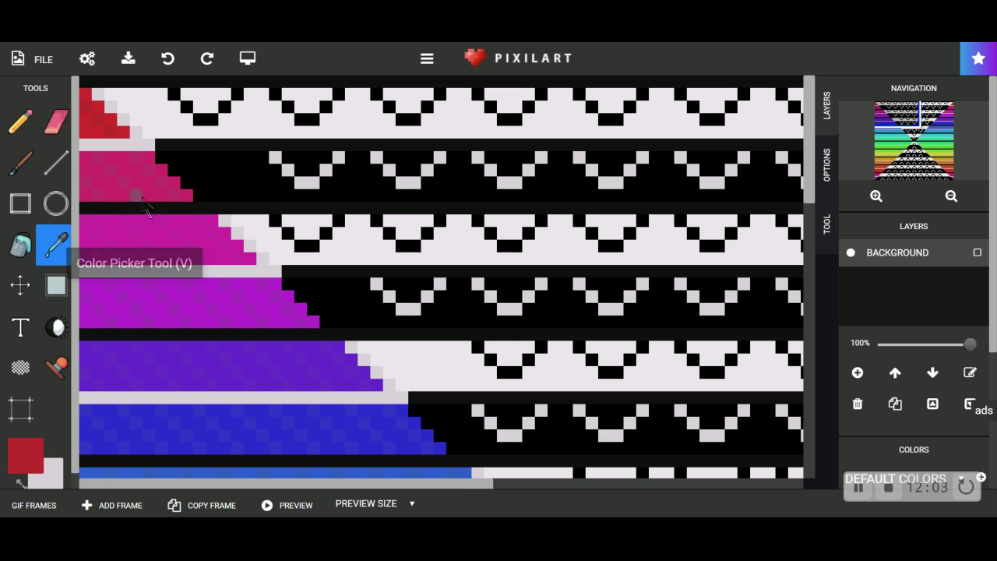
click(125, 185)
scroll(304, 378, down, 5)
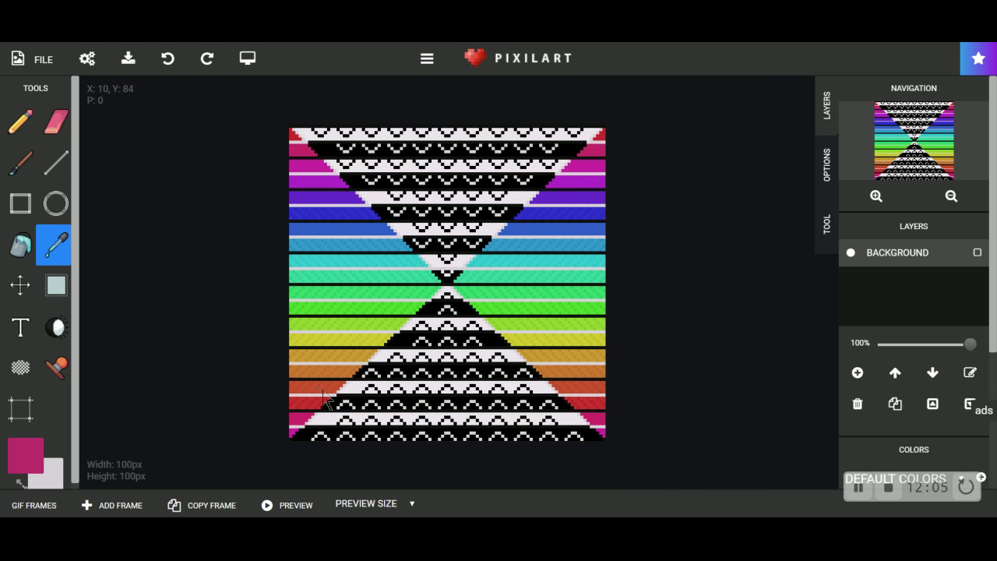
scroll(313, 387, up, 5)
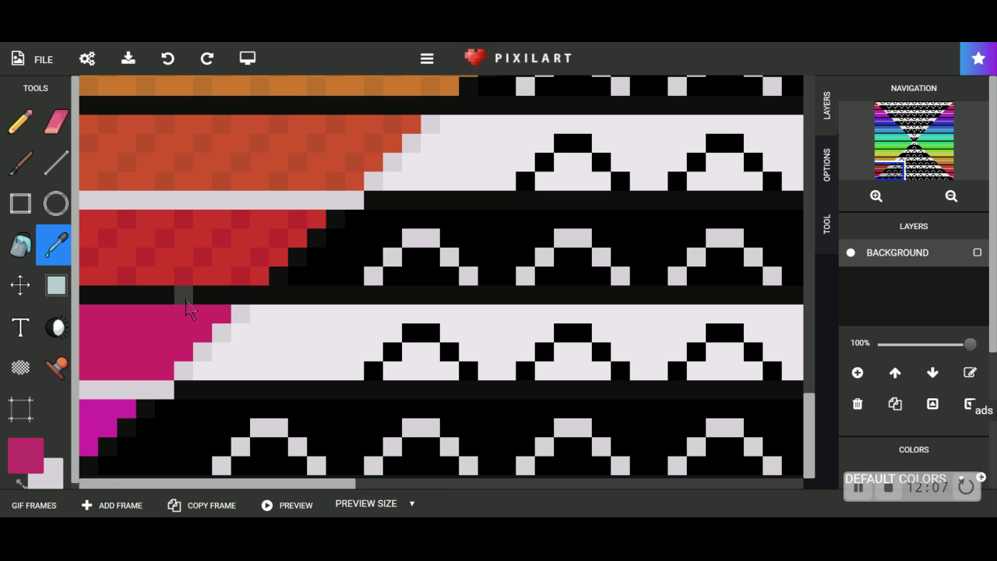
key(p)
key(l)
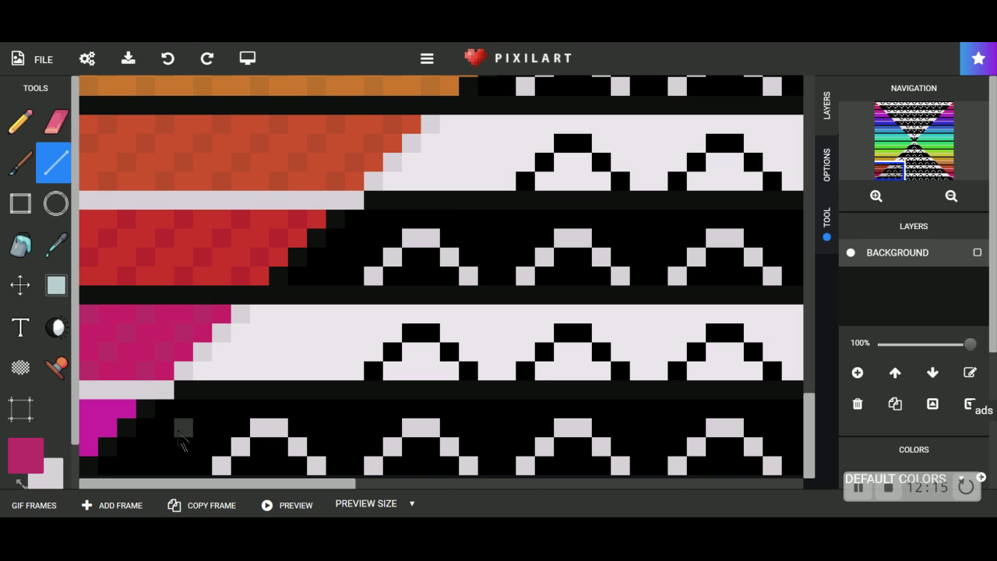
drag(216, 483, 665, 484)
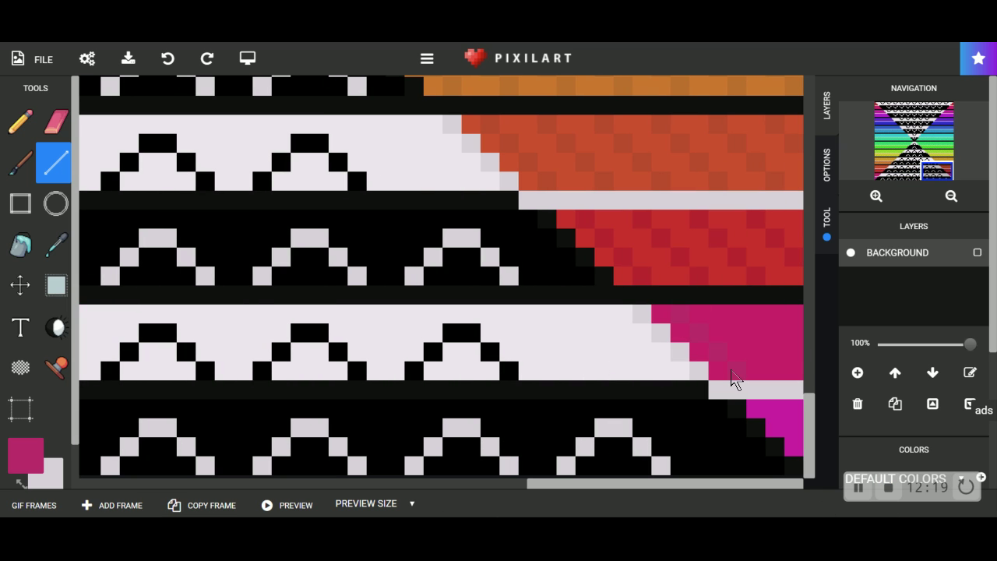
drag(741, 319, 783, 377)
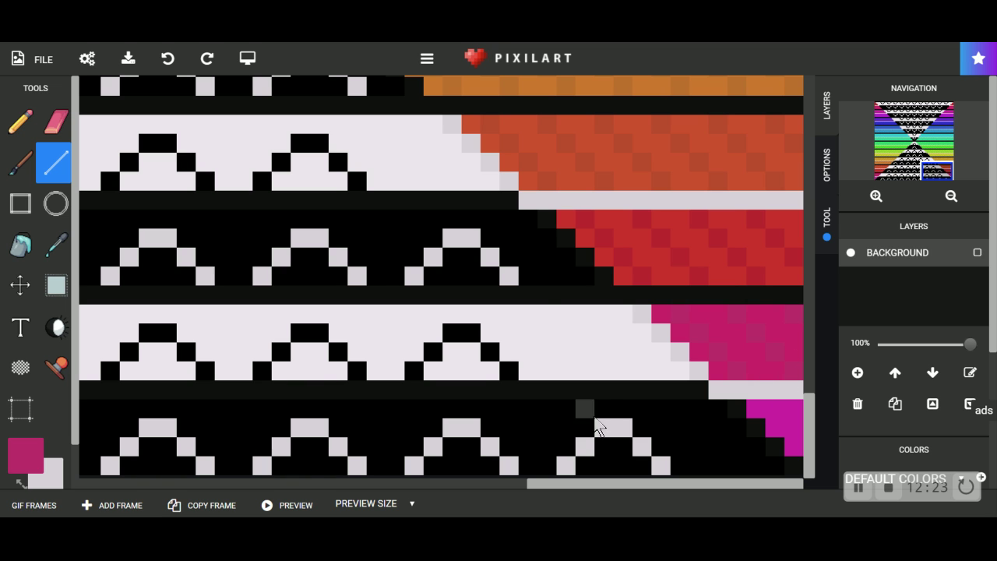
Sample the darker magenta from the upper magenta stripe for pencil work on the small magenta corners at the canvas bottom.
scroll(576, 400, down, 3)
scroll(473, 303, down, 2)
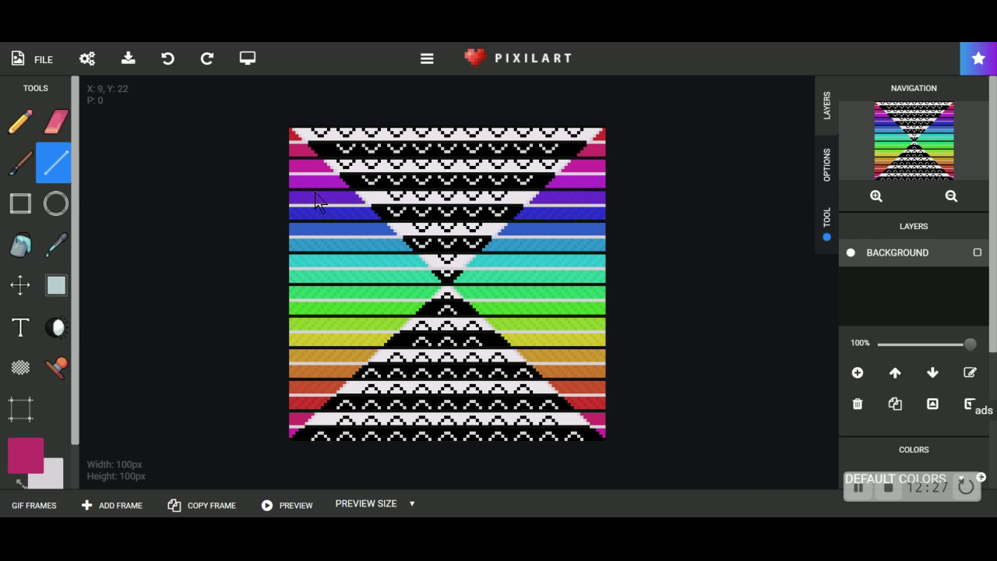
scroll(315, 202, up, 4)
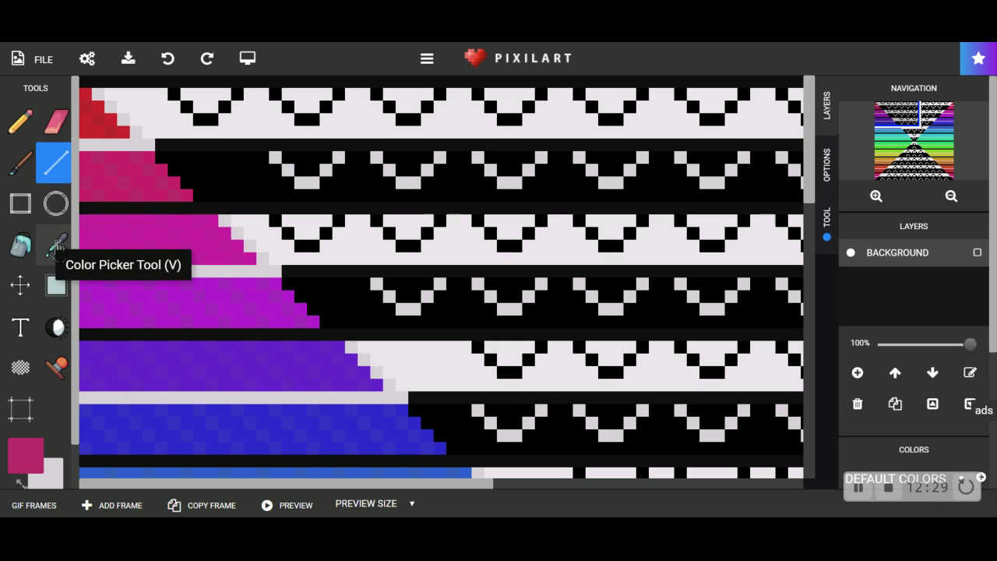
click(60, 245)
click(194, 253)
scroll(284, 368, down, 4)
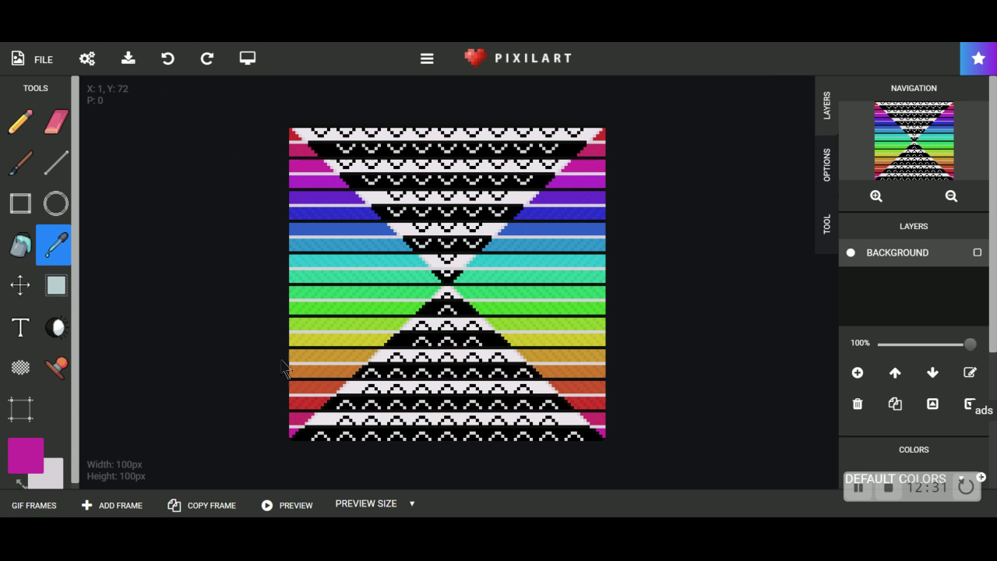
scroll(273, 471, up, 5)
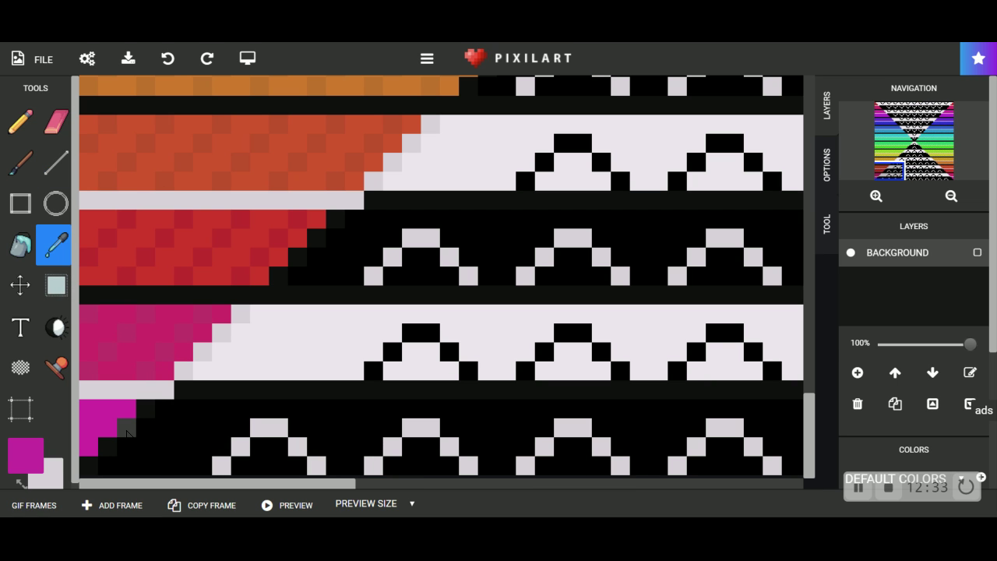
click(56, 162)
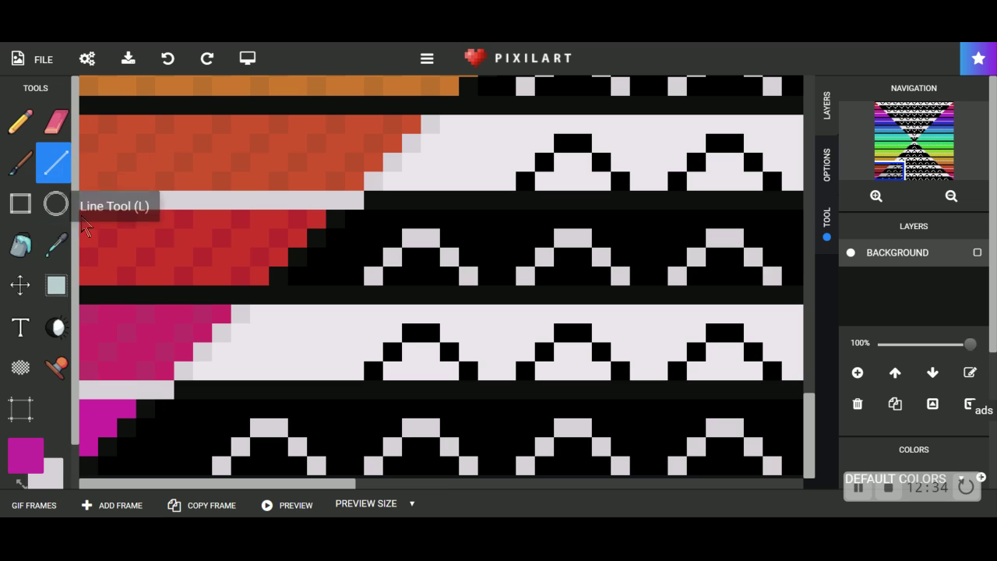
click(20, 122)
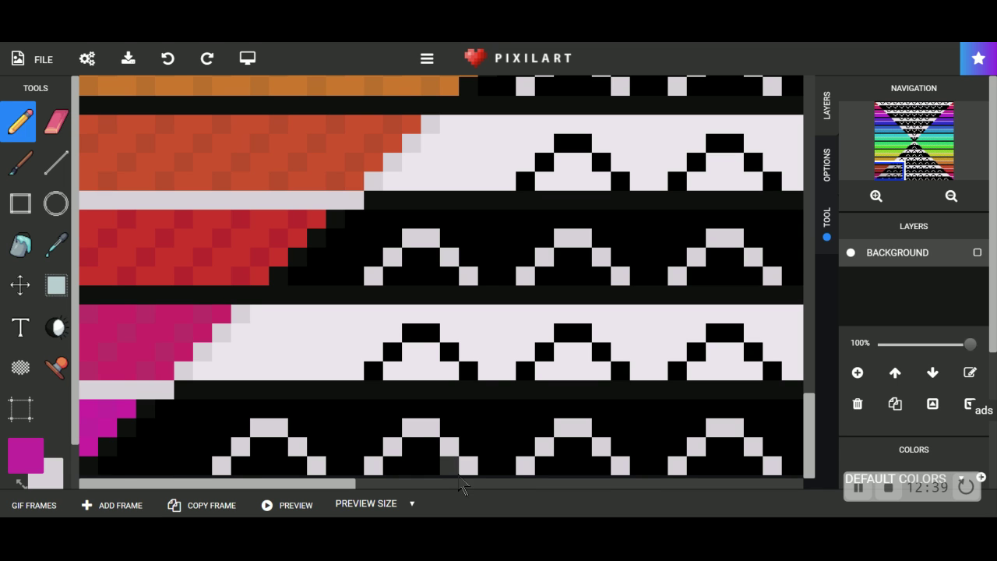
drag(351, 484, 775, 493)
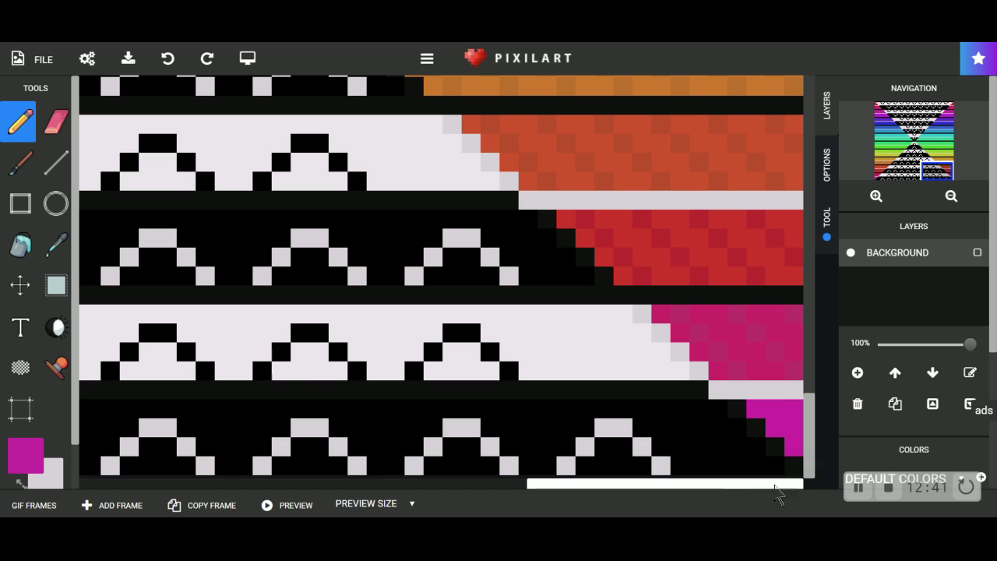
Sample the off-white at the tip of the hourglass's lower triangle as the primary color and choose the Pencil tool.
scroll(794, 438, down, 5)
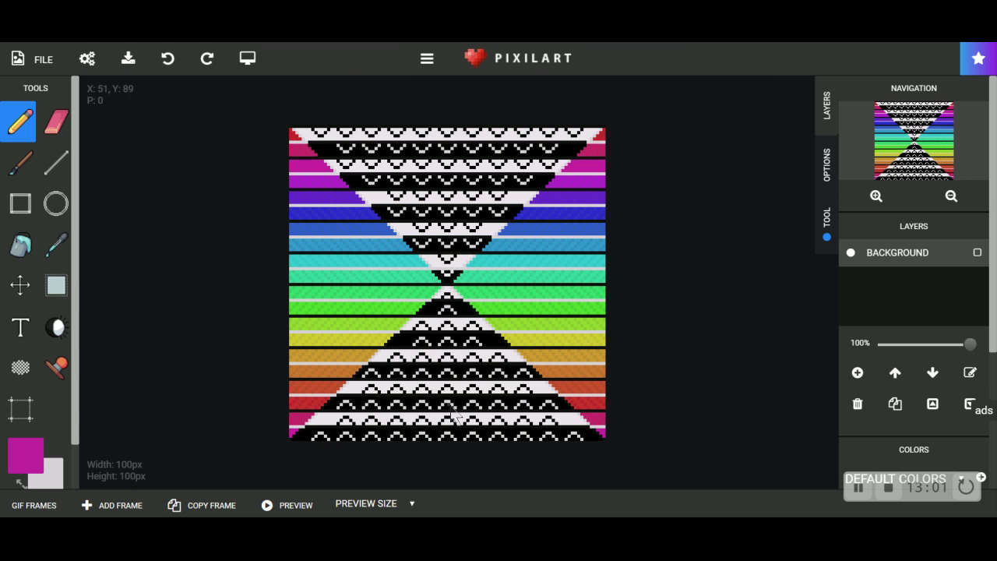
scroll(452, 410, up, 3)
scroll(413, 424, down, 1)
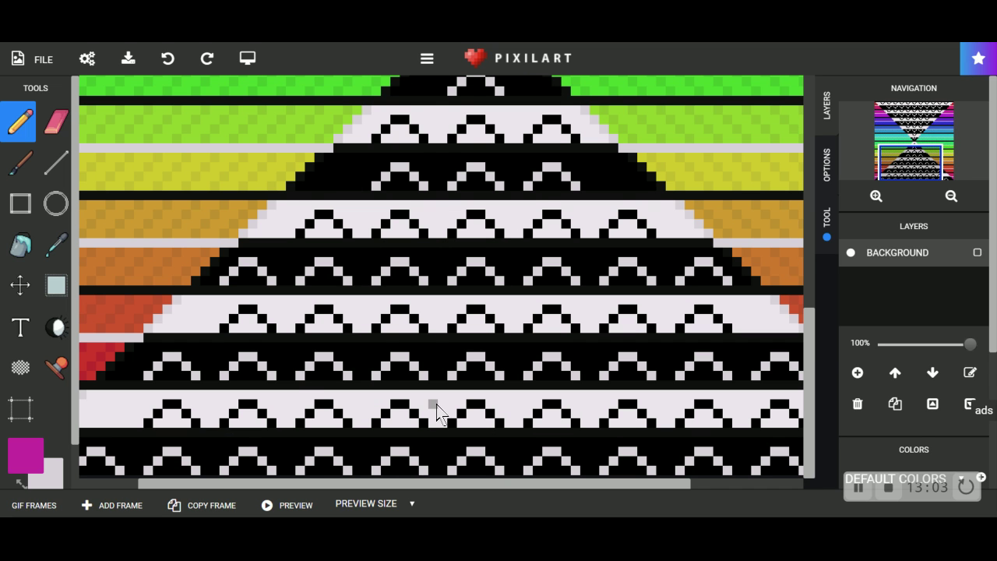
scroll(436, 413, down, 2)
scroll(451, 183, up, 2)
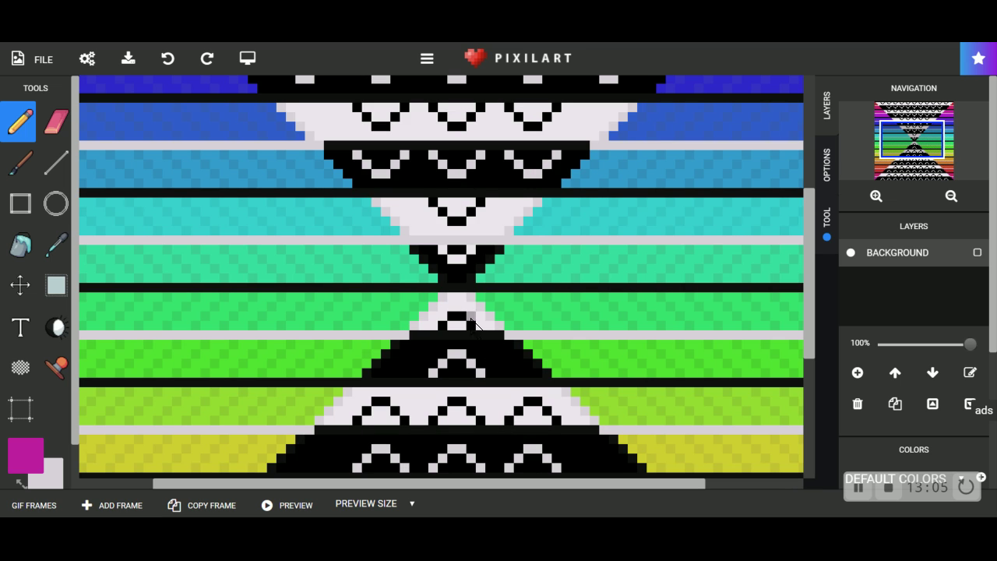
drag(807, 286, 810, 327)
scroll(465, 308, up, 1)
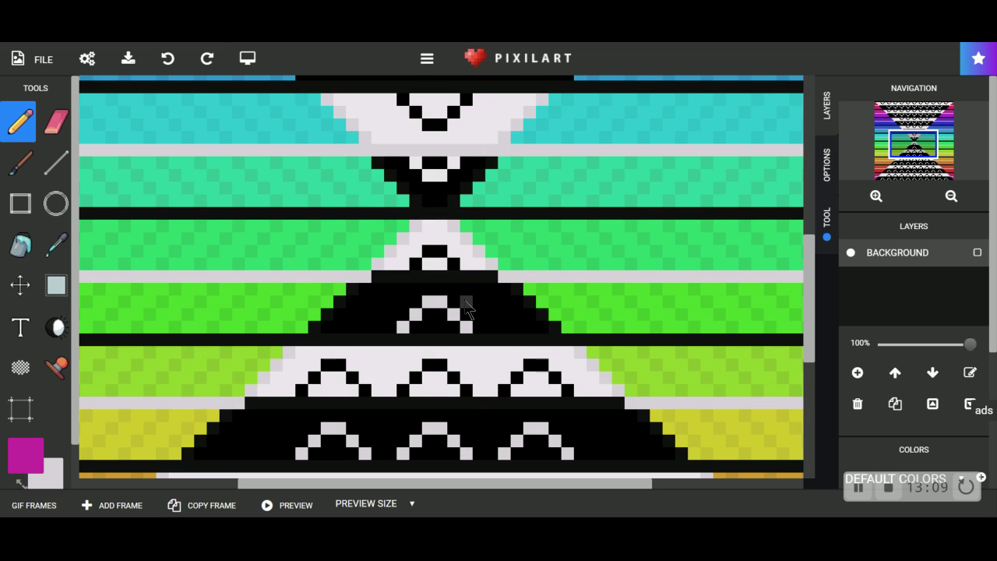
click(56, 245)
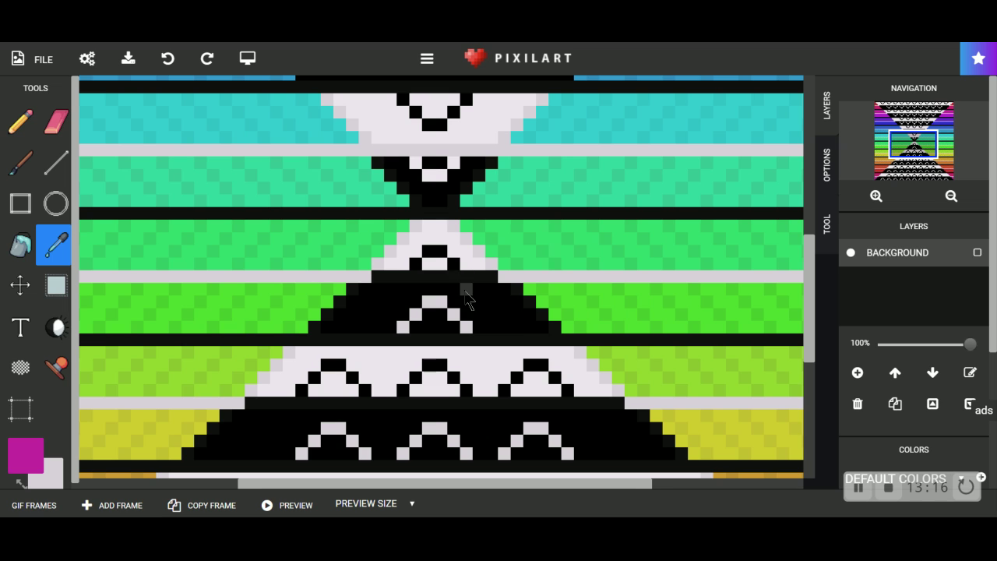
click(430, 239)
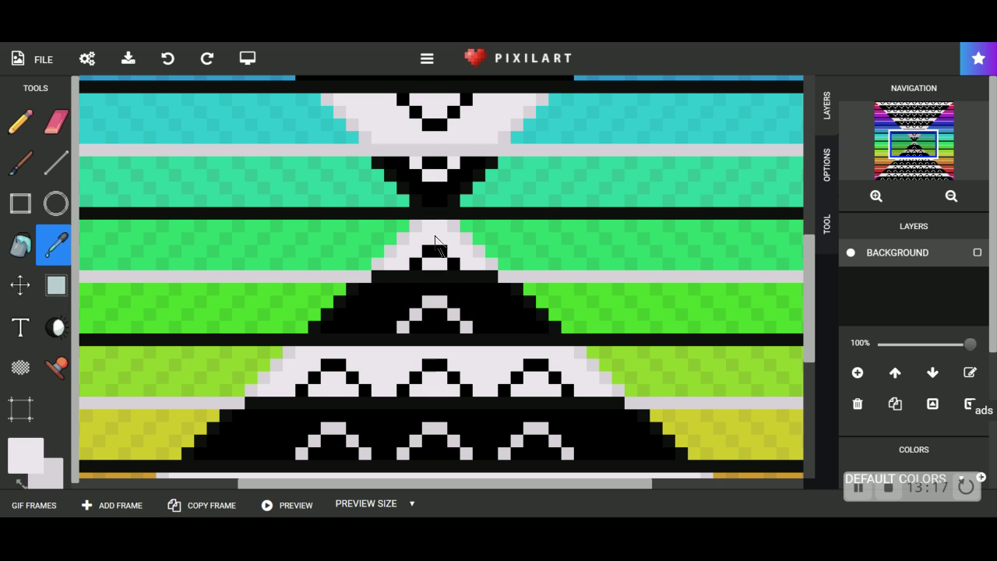
click(19, 124)
click(23, 452)
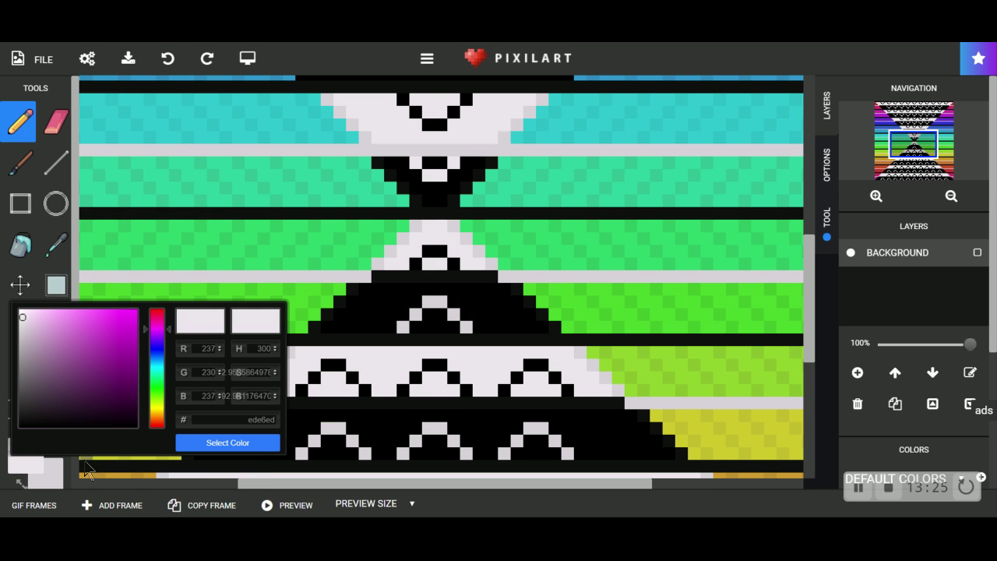
click(53, 474)
click(14, 460)
click(156, 326)
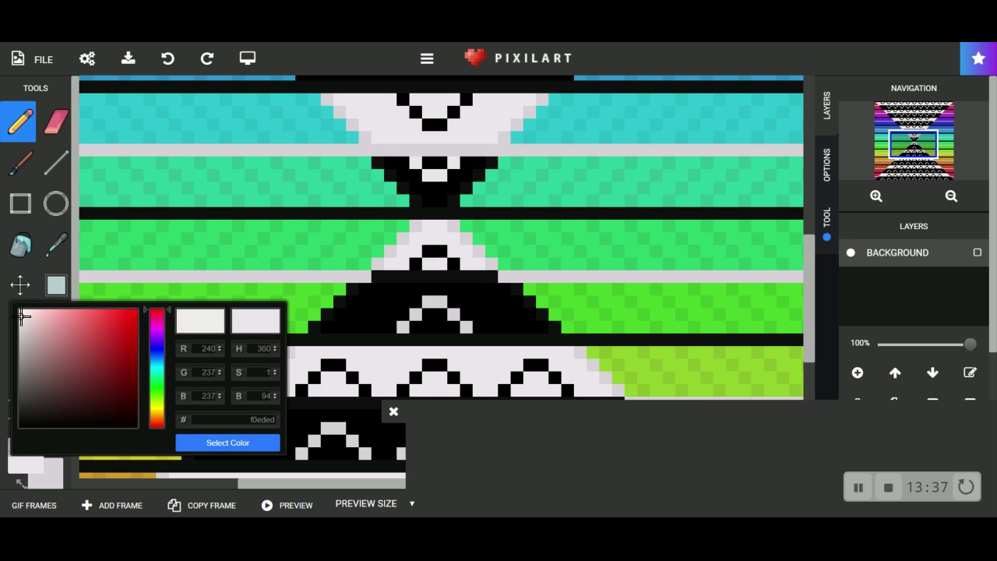
click(28, 315)
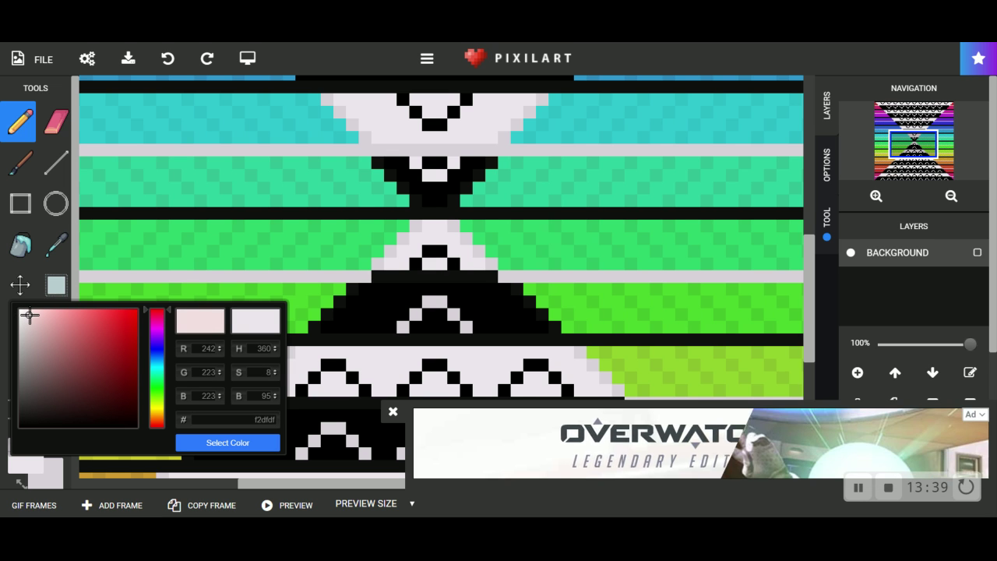
click(35, 311)
click(38, 313)
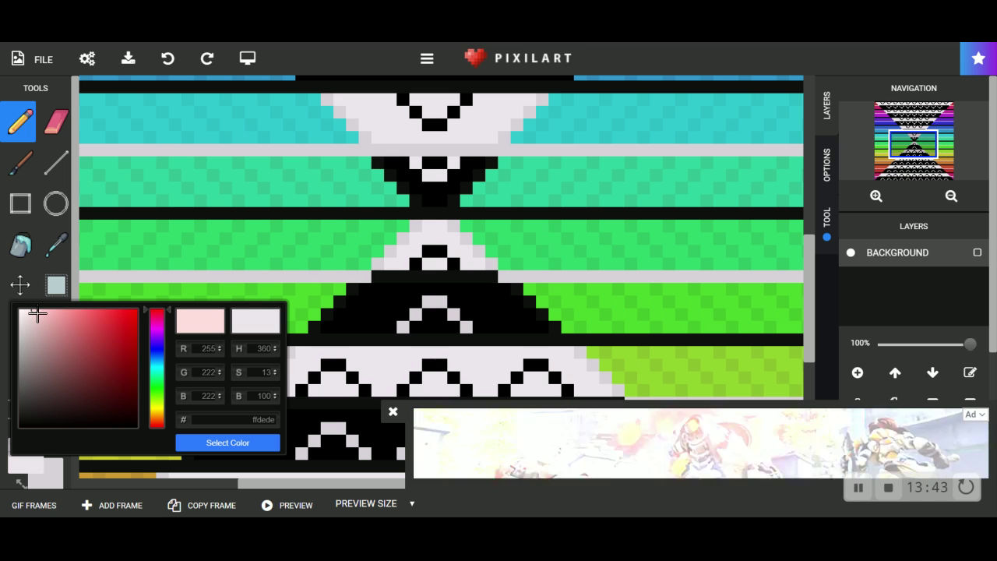
click(393, 411)
Set the primary color to a light pink and fill the inside of the small black arch at the lower triangle's tip.
click(28, 468)
drag(156, 343, 156, 310)
drag(29, 313, 36, 310)
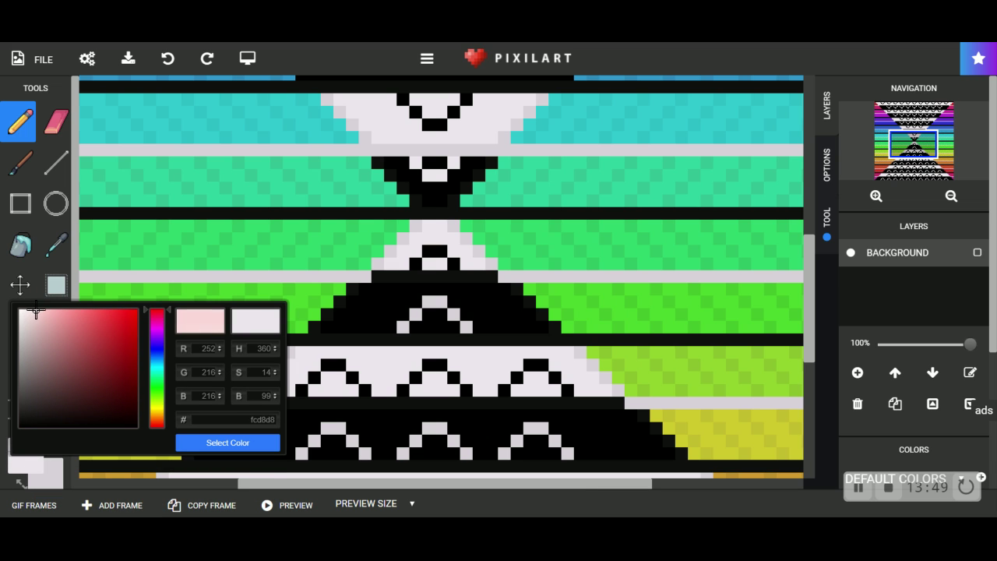
click(227, 442)
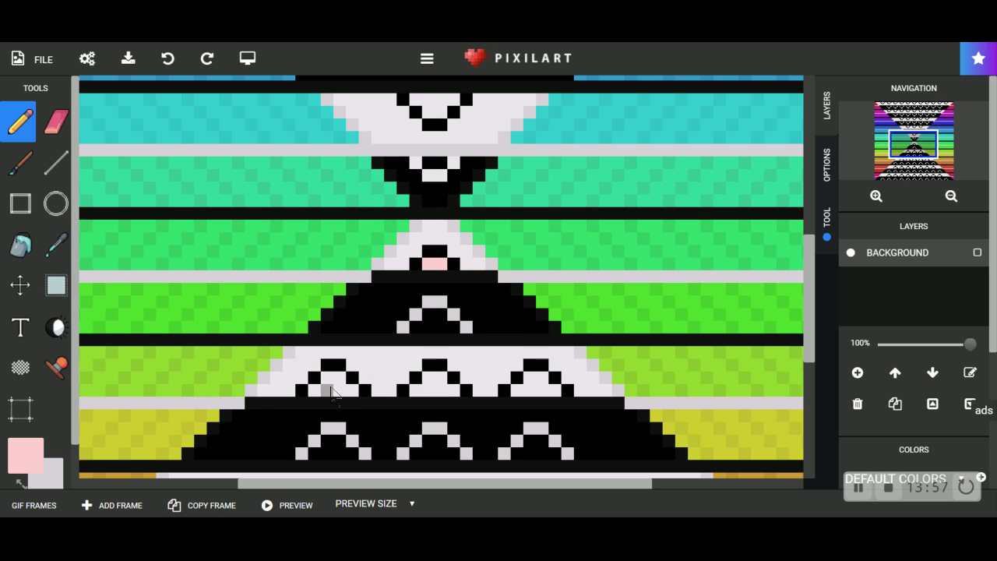
Paint light pink pixels along the inner edge of all three arches in the white band beside the lime stripe, undoing a stray pixel.
drag(320, 388, 330, 381)
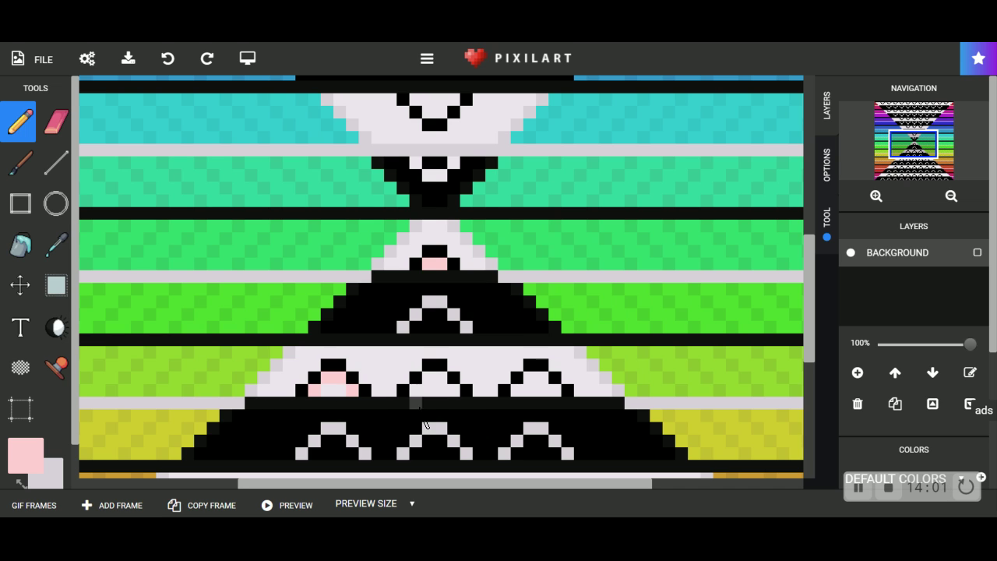
mouse_move(420, 392)
mouse_down()
mouse_move(443, 378)
mouse_move(455, 389)
mouse_up()
click(505, 390)
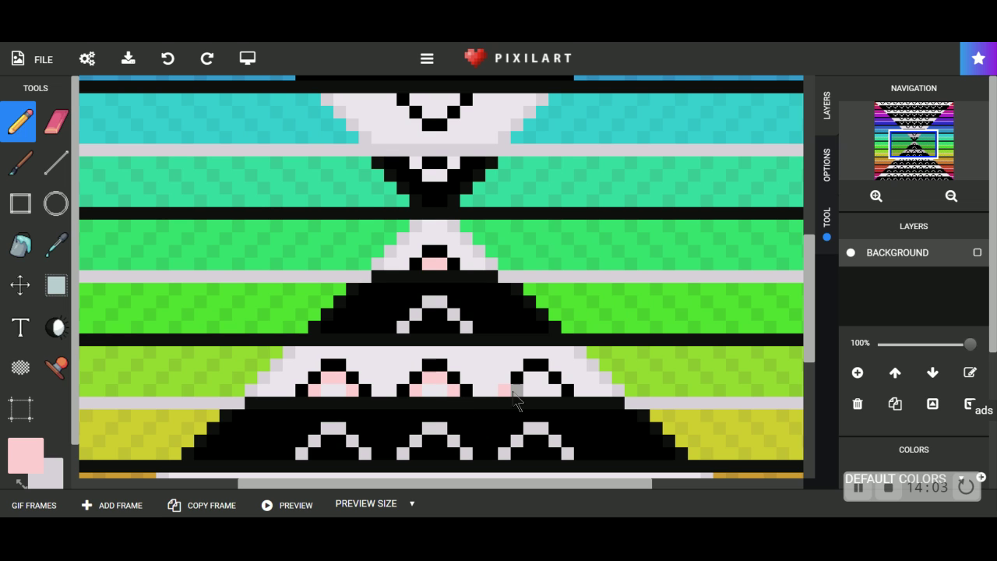
click(168, 58)
scroll(523, 419, up, 1)
click(441, 259)
click(470, 244)
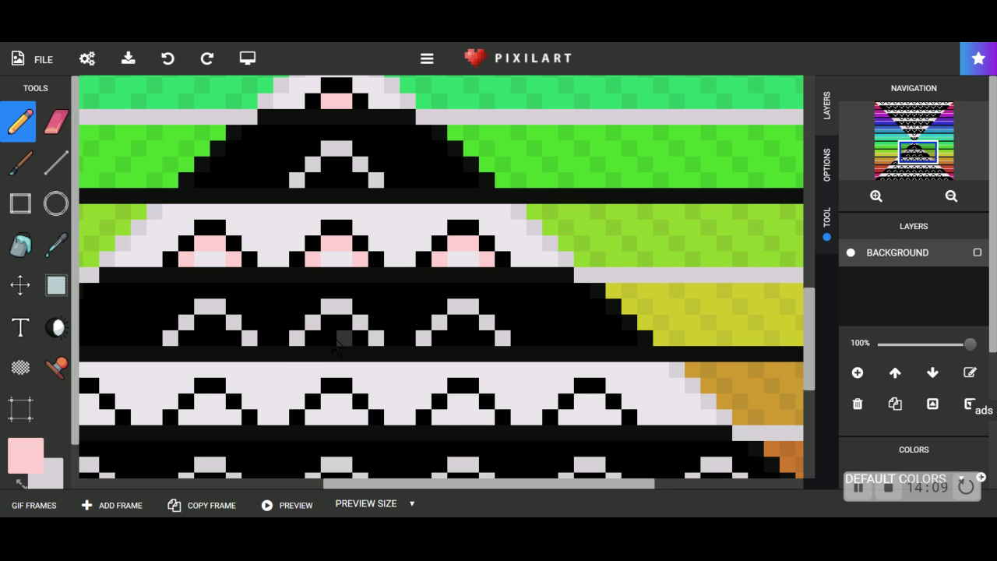
Paint the light pink inner edge of the two rightmost arches in the white band beside the golden-orange stripe.
click(614, 416)
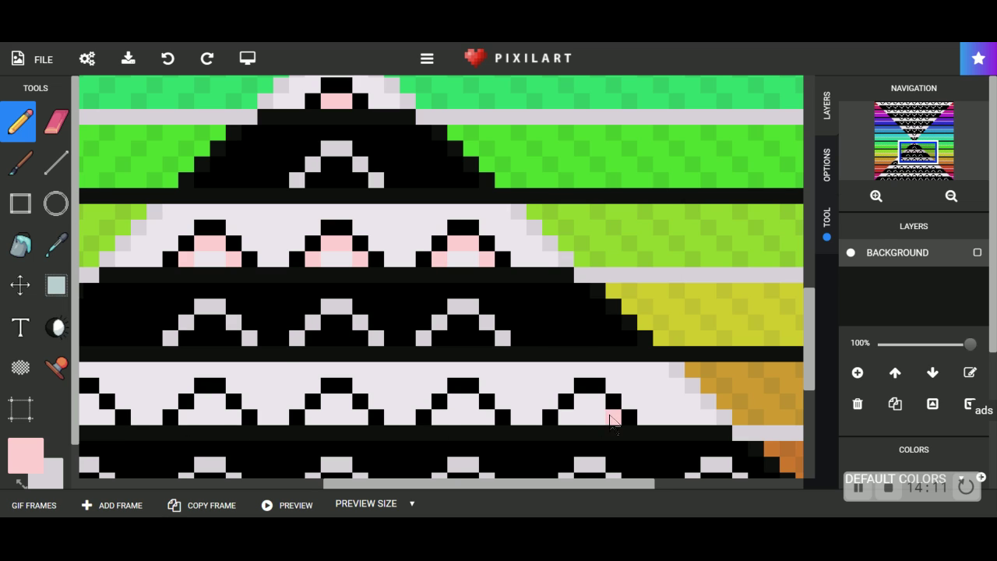
click(582, 401)
click(566, 417)
click(488, 417)
click(472, 401)
click(456, 401)
Add the light pink inner edge to the remaining three arches of the white band beside the golden-orange stripe.
click(360, 419)
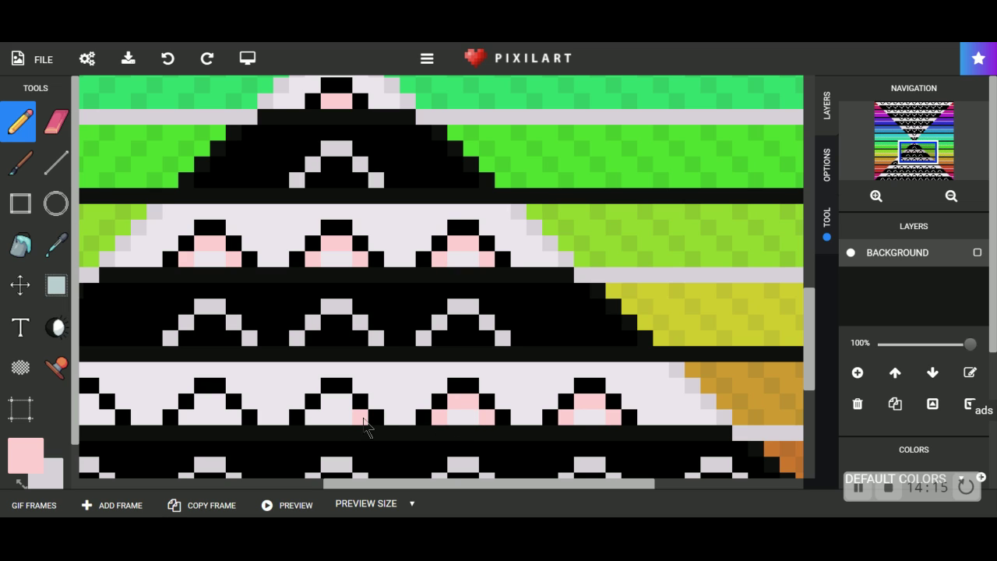
click(329, 401)
click(314, 417)
click(233, 418)
click(217, 404)
click(202, 402)
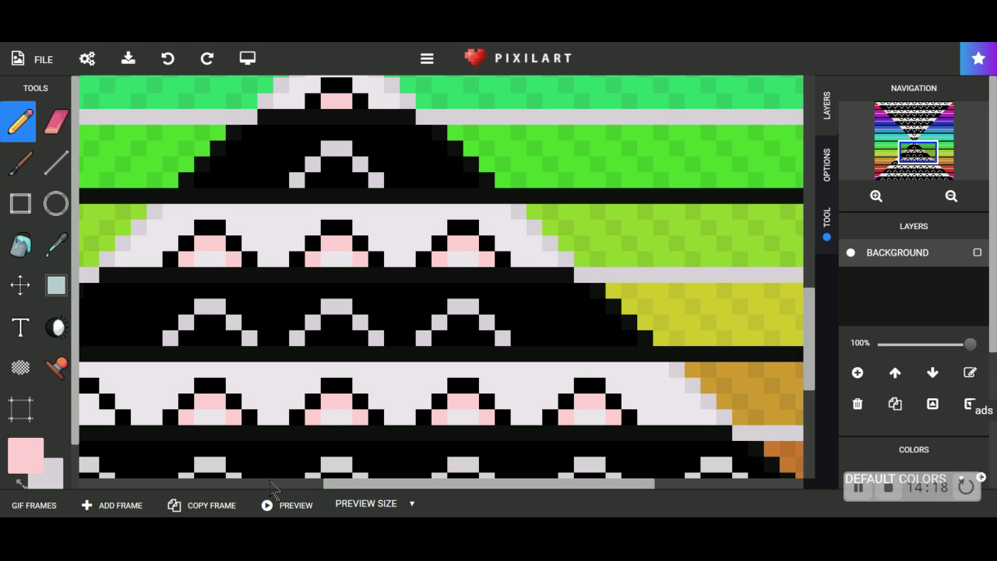
scroll(273, 484, left, 3)
click(288, 402)
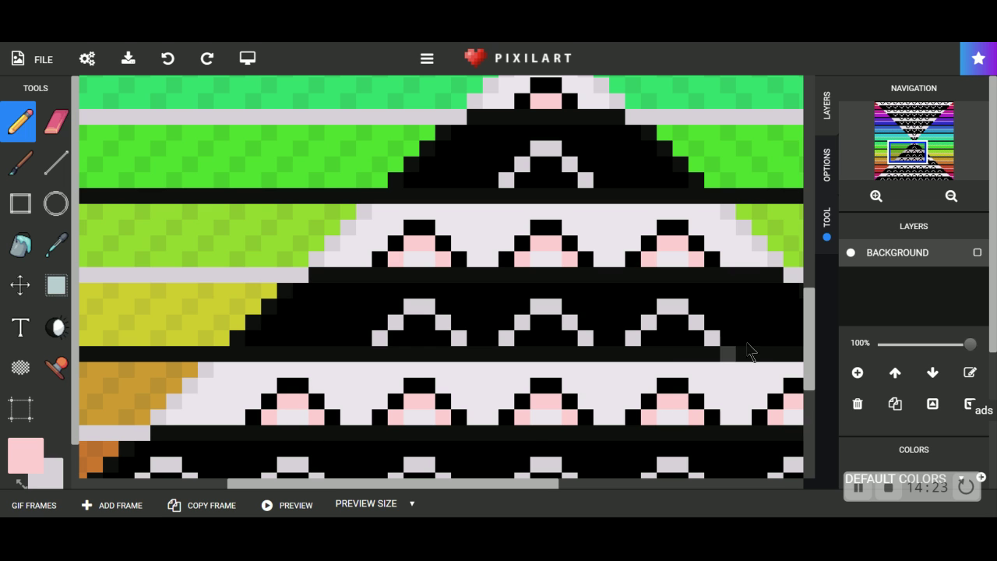
Paint the light pink inner edge of the two leftmost arches in the white band beside the red-orange stripe.
scroll(803, 358, down, 5)
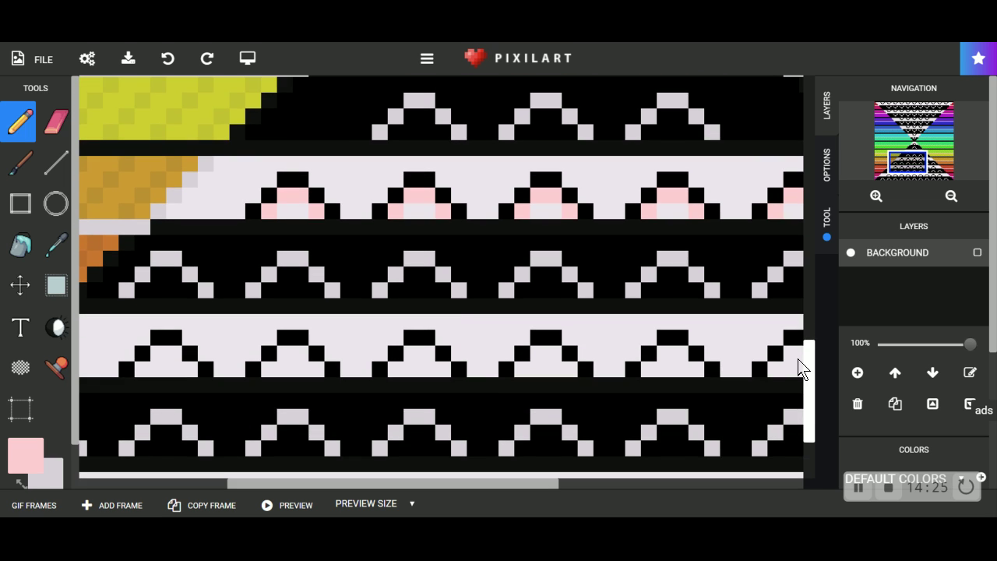
drag(140, 373, 156, 360)
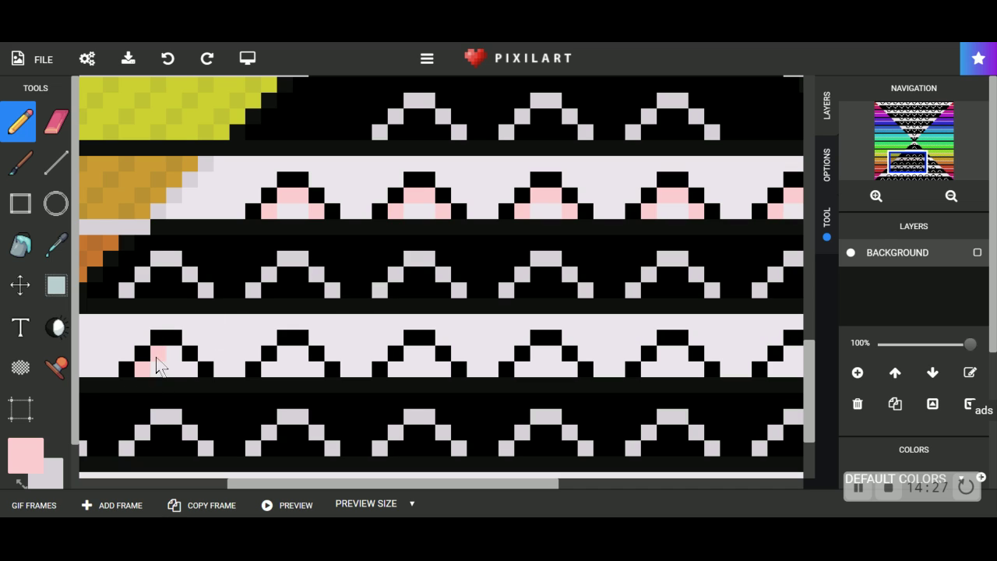
click(189, 368)
click(269, 368)
click(285, 352)
Add the light pink inner edge to the third and fourth arches from the left in the white band beside the red-orange stripe.
click(396, 369)
click(411, 353)
click(427, 353)
click(443, 368)
click(520, 368)
click(538, 353)
click(553, 352)
click(569, 368)
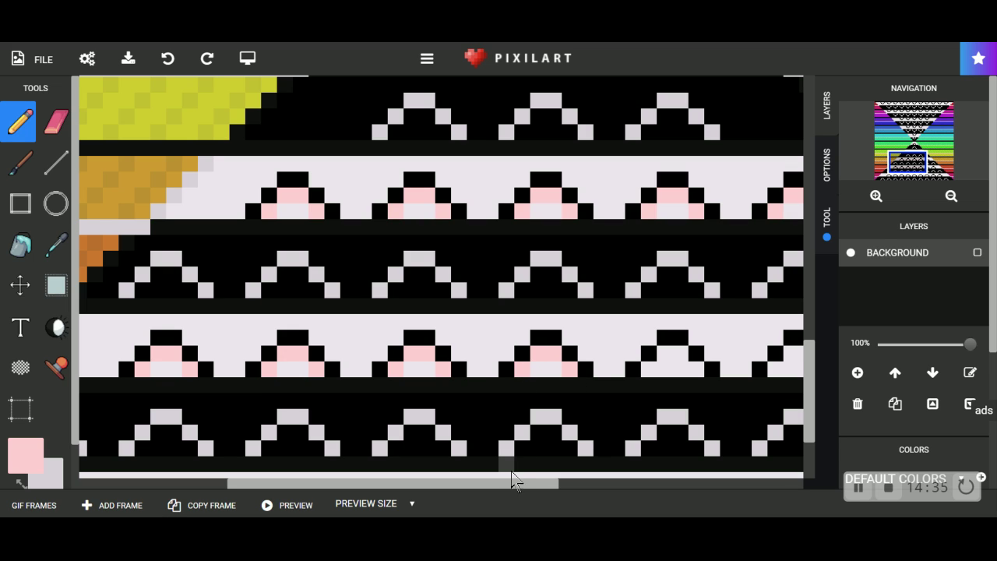
Paint the light pink inner edge of the three rightmost arches in the white band beside the red-orange stripe.
drag(528, 484, 655, 484)
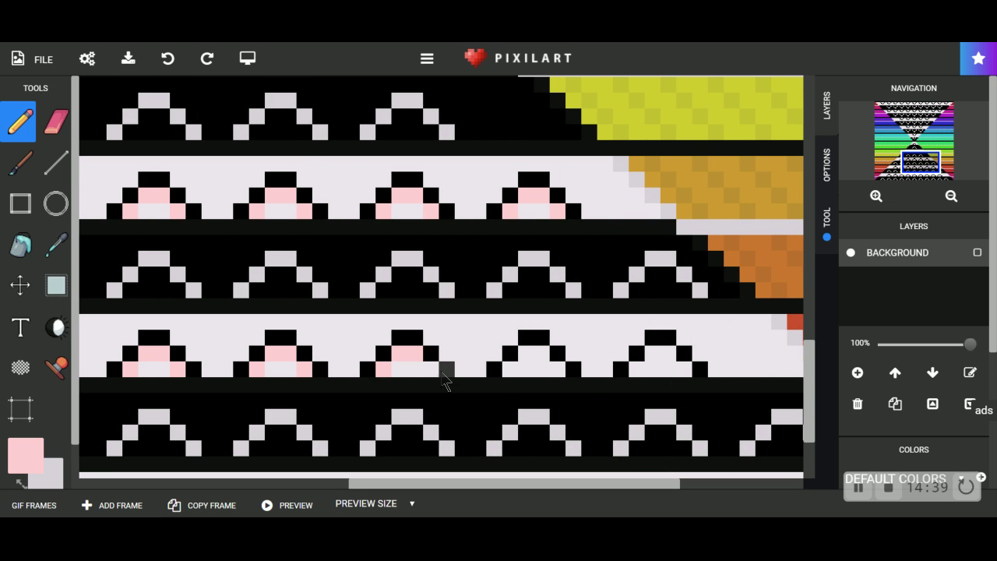
click(510, 370)
click(525, 354)
click(541, 354)
click(557, 370)
click(636, 369)
click(651, 354)
click(668, 359)
click(684, 369)
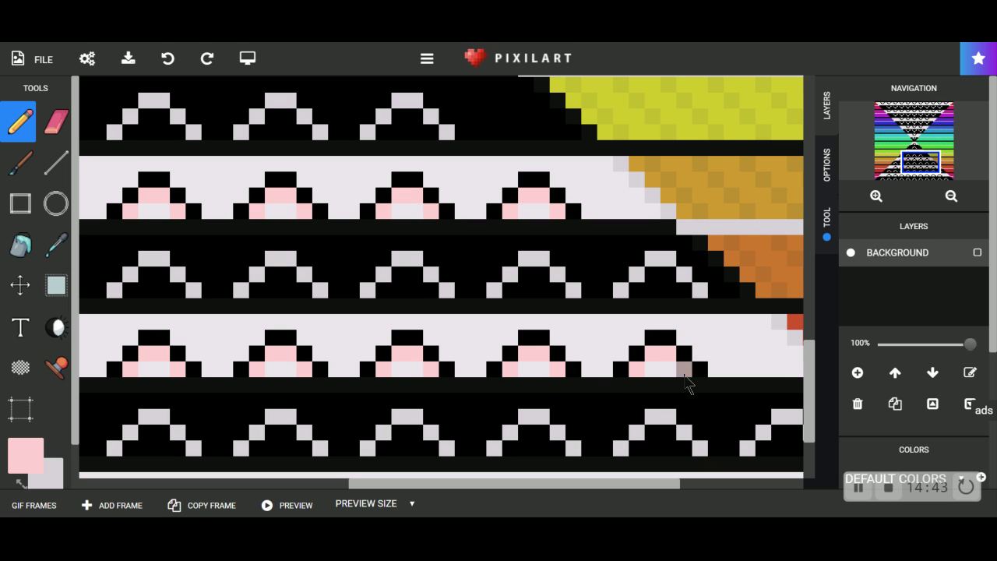
Paint the light pink inner edge of the two rightmost arches in the lowest white band, undoing a misplaced stroke in the next arch.
drag(807, 402, 809, 440)
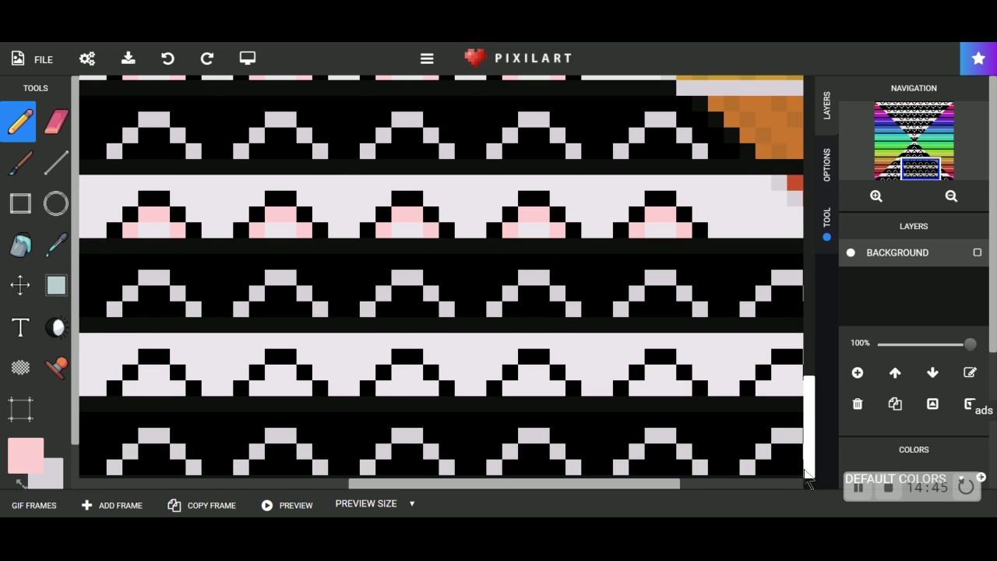
drag(587, 484, 682, 483)
click(587, 372)
click(572, 372)
click(603, 388)
click(556, 388)
click(476, 388)
click(461, 374)
click(446, 374)
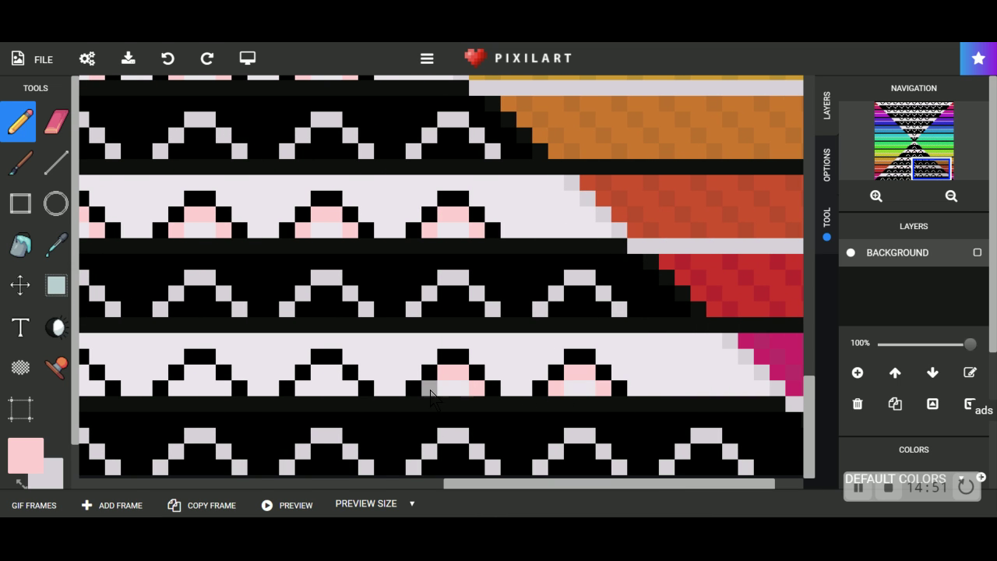
drag(348, 390, 333, 390)
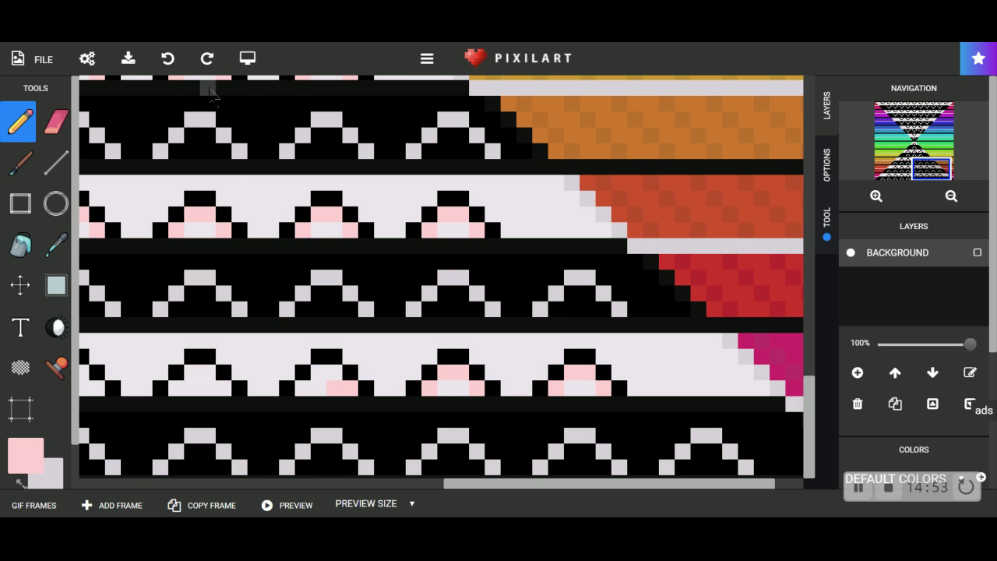
click(169, 63)
drag(545, 483, 448, 483)
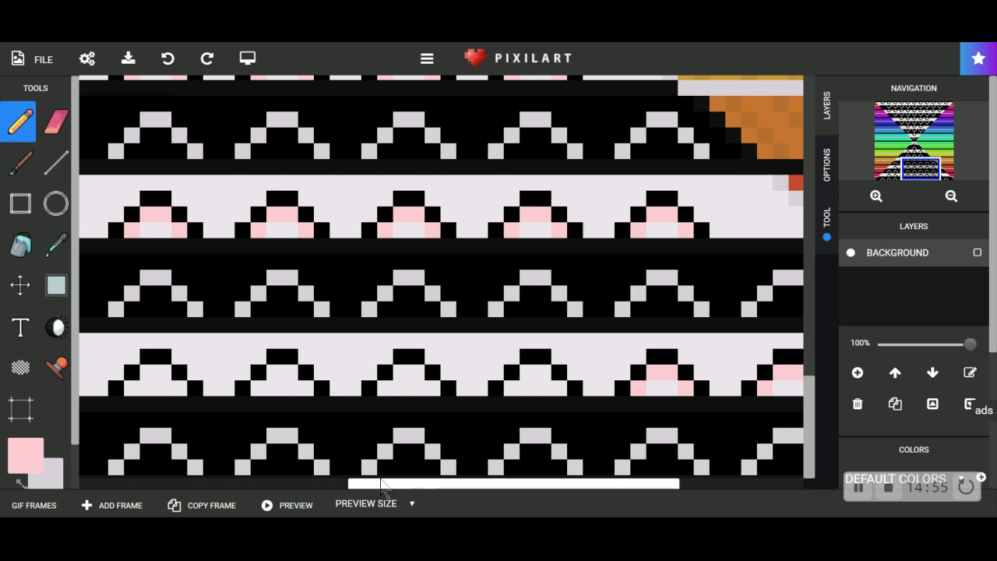
Paint the light pink inner edge of the third and fourth arches from the right in the lowest white band, undoing the misplaced strokes.
click(561, 388)
drag(538, 373, 518, 388)
click(435, 388)
drag(421, 388, 421, 374)
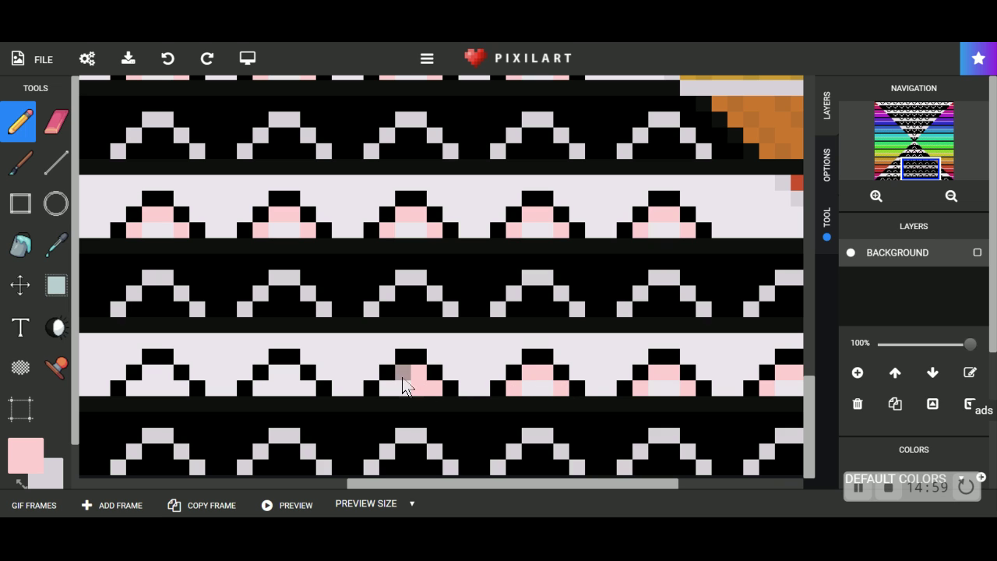
click(169, 62)
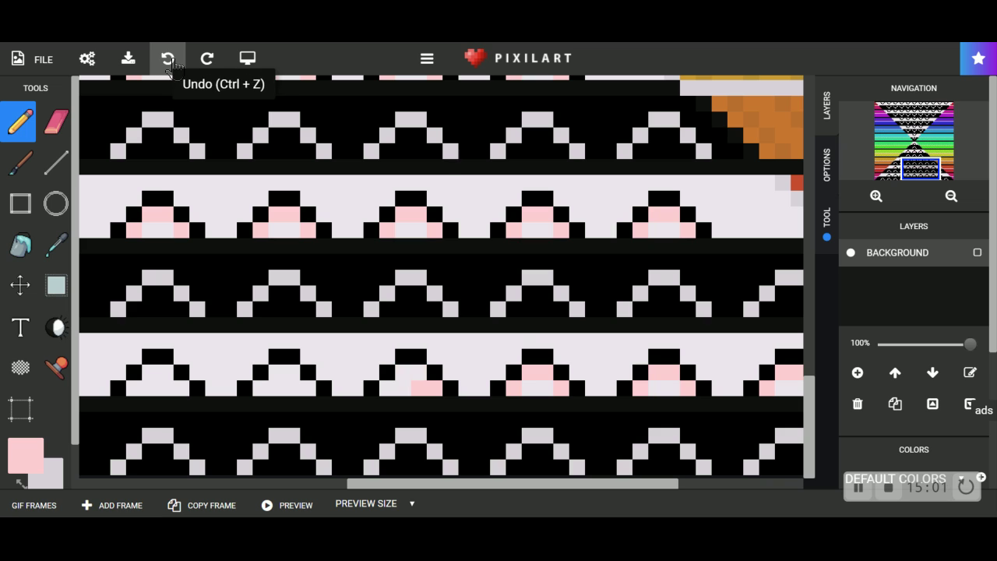
click(168, 61)
drag(436, 390, 399, 373)
Add the light pink inner edge to the five leftmost arches in the lowest white band.
mouse_move(308, 389)
mouse_down()
mouse_move(286, 371)
mouse_move(256, 395)
mouse_up()
mouse_move(185, 392)
mouse_down()
mouse_move(160, 379)
mouse_move(165, 371)
mouse_move(133, 390)
mouse_up()
drag(367, 489, 147, 487)
mouse_move(529, 399)
mouse_down()
mouse_move(535, 383)
mouse_move(485, 382)
mouse_up()
mouse_move(390, 378)
mouse_down()
mouse_move(408, 385)
mouse_move(356, 384)
mouse_up()
mouse_move(285, 394)
mouse_down()
mouse_move(256, 375)
mouse_move(269, 373)
mouse_move(236, 388)
mouse_up()
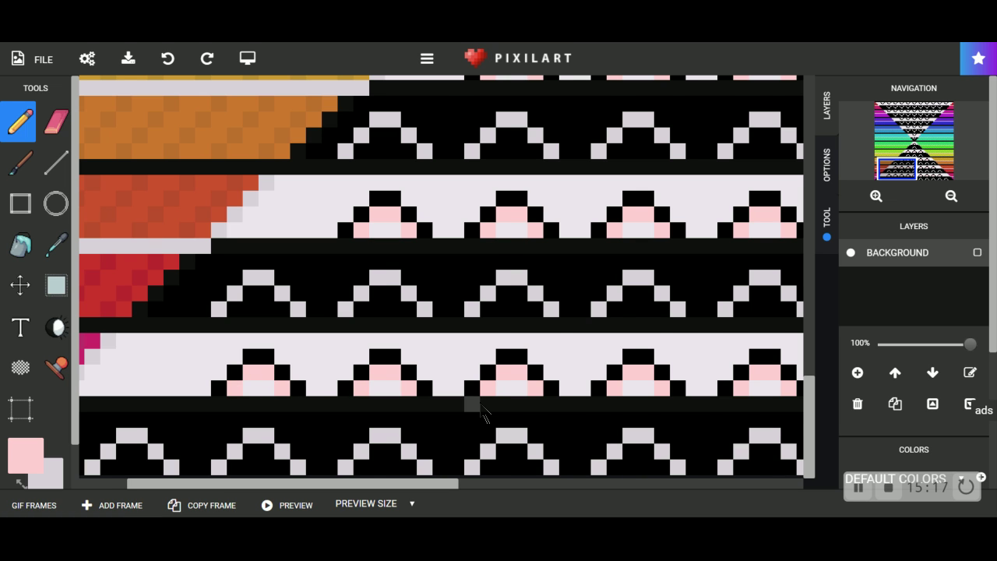
Paint the light pink inner edge of the single black V in the white band beside the turquoise stripe.
scroll(483, 413, down, 3)
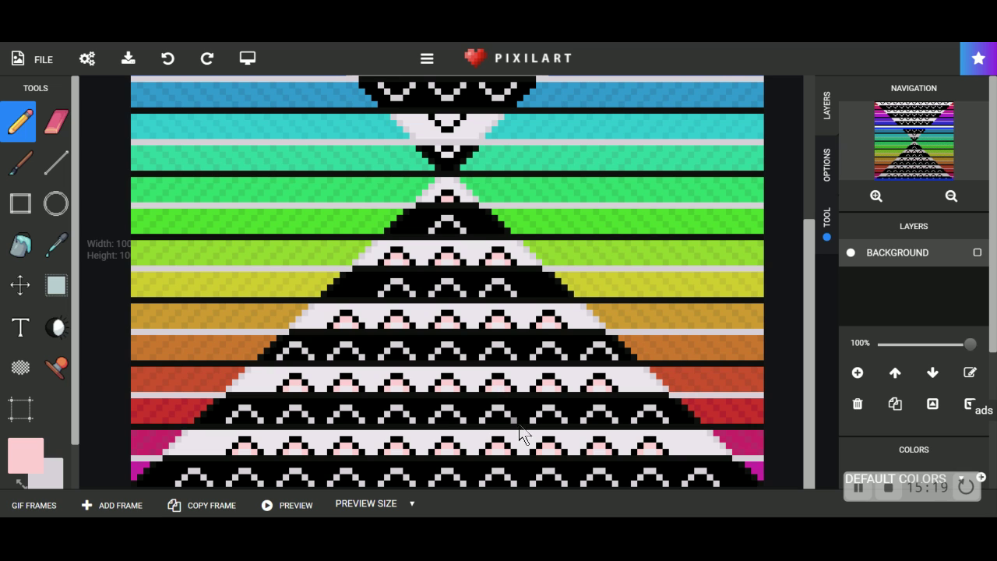
drag(807, 382, 804, 236)
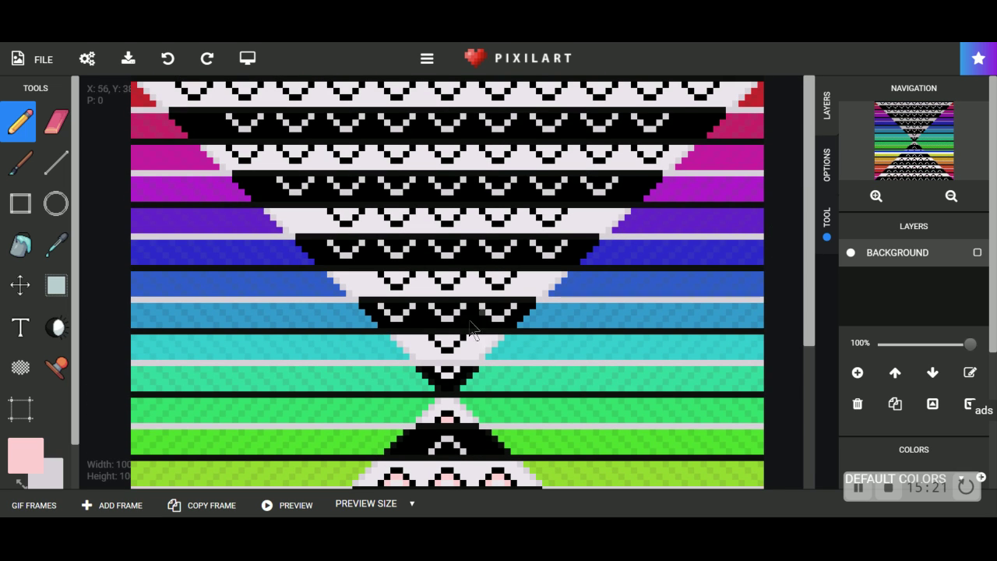
scroll(455, 405, up, 3)
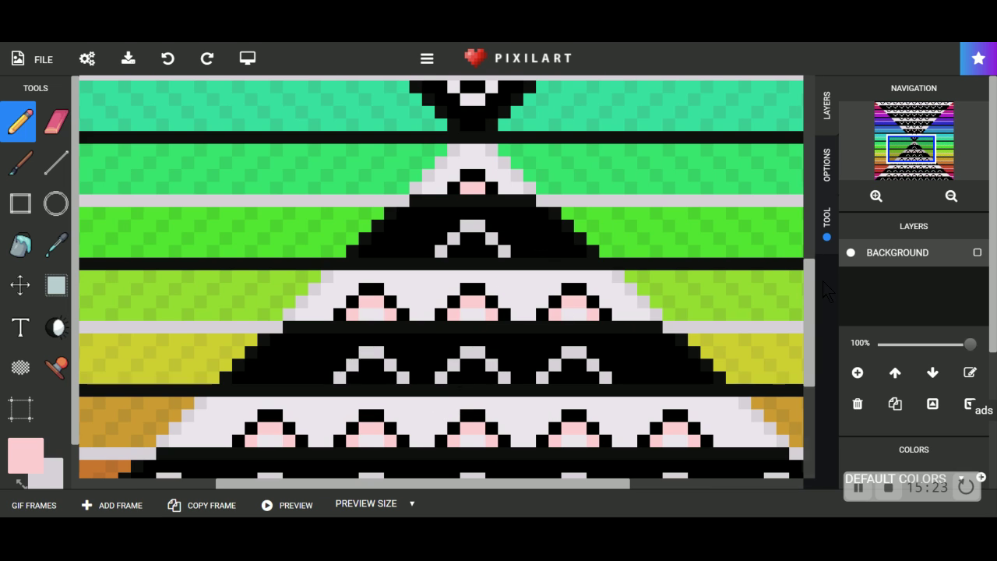
drag(810, 301, 807, 204)
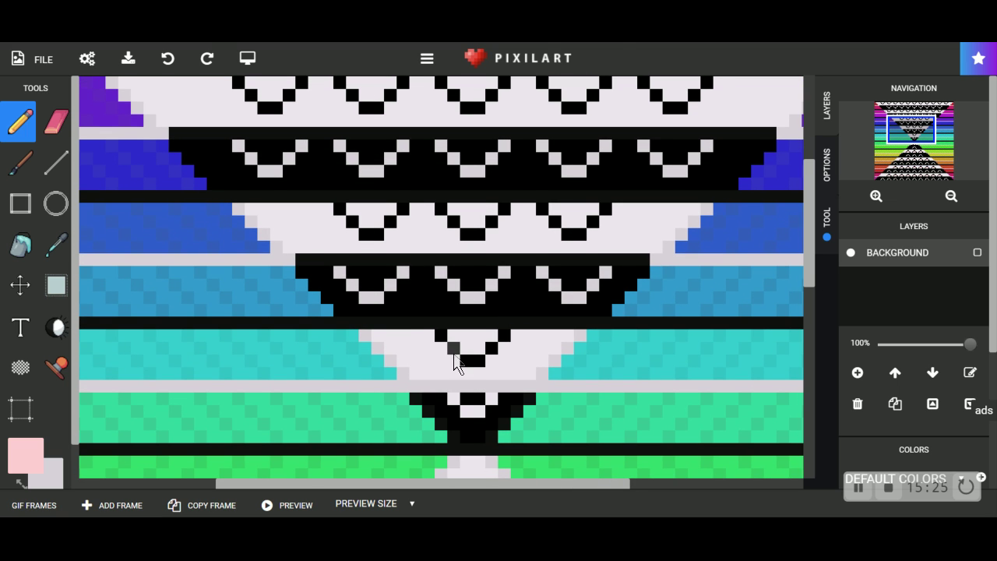
scroll(491, 366, up, 1)
mouse_move(559, 484)
mouse_down()
mouse_move(495, 493)
mouse_move(527, 491)
mouse_up()
click(472, 275)
click(458, 275)
click(442, 259)
click(489, 259)
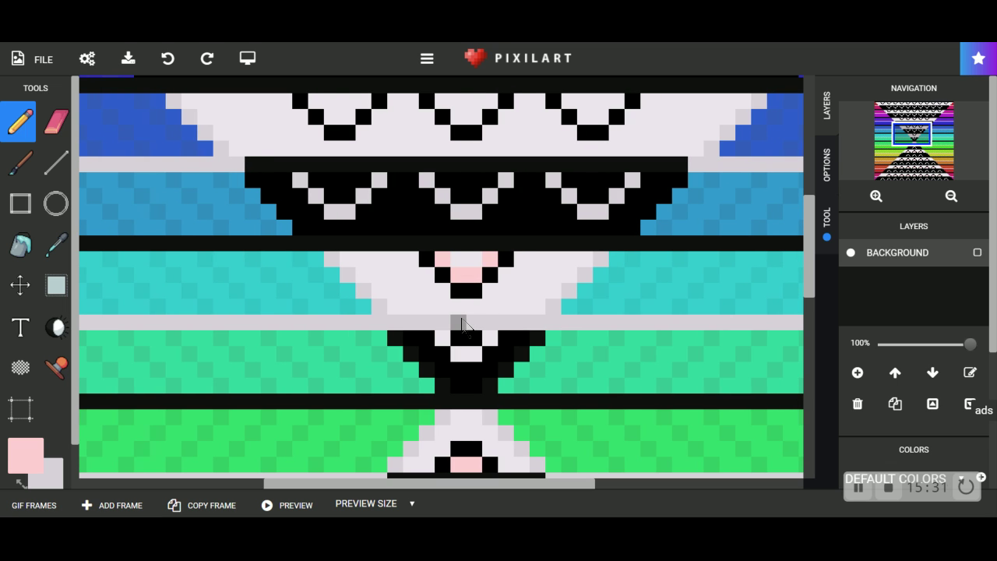
Add the light pink inner edge to all three black Vs in the white band beside the blue stripe.
drag(810, 292, 788, 213)
click(316, 374)
drag(331, 390, 349, 396)
click(363, 375)
click(442, 375)
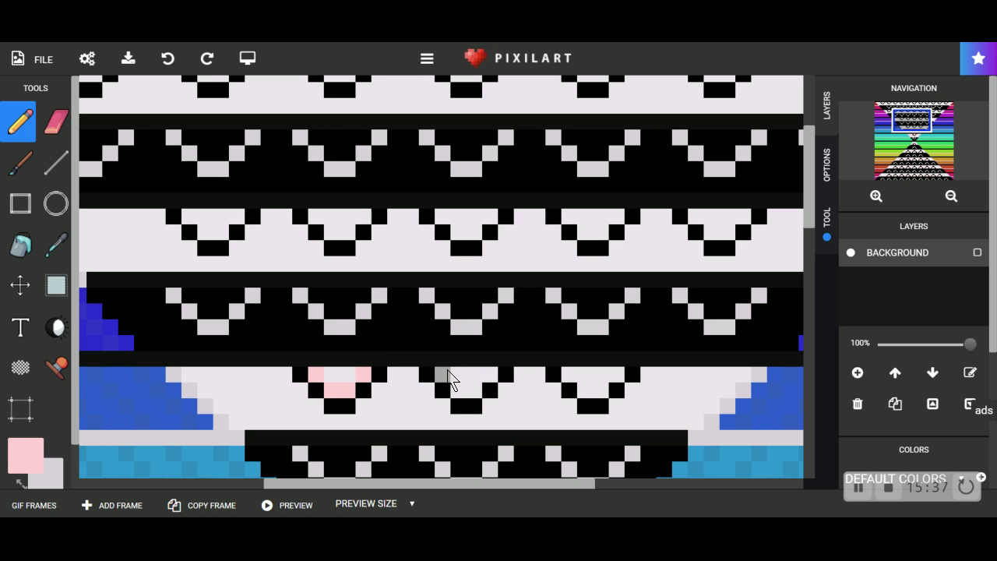
click(489, 375)
click(568, 375)
drag(582, 390, 607, 390)
click(613, 376)
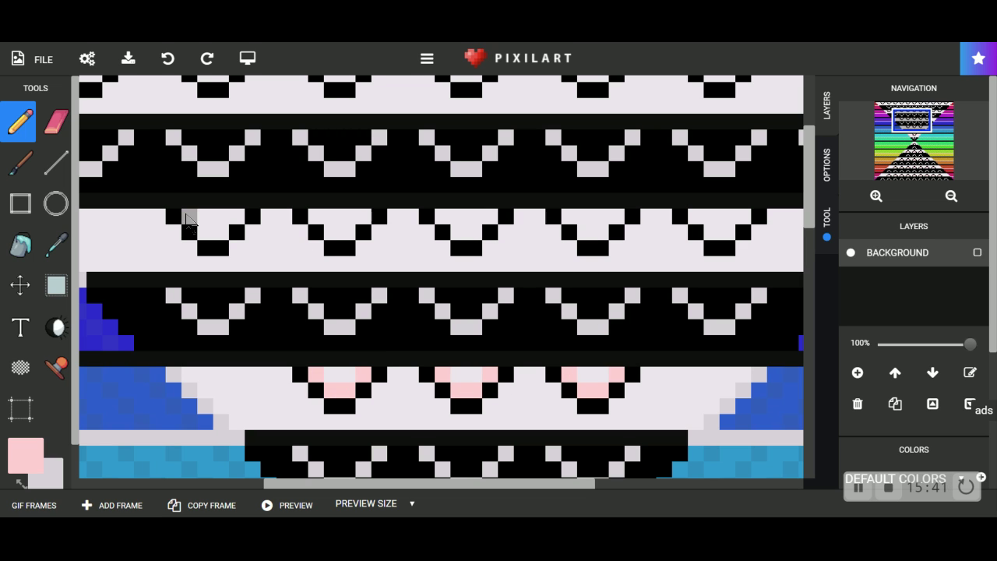
Paint the light pink inner edge of the three leftmost Vs in the white band beside the violet stripe.
drag(208, 231, 221, 236)
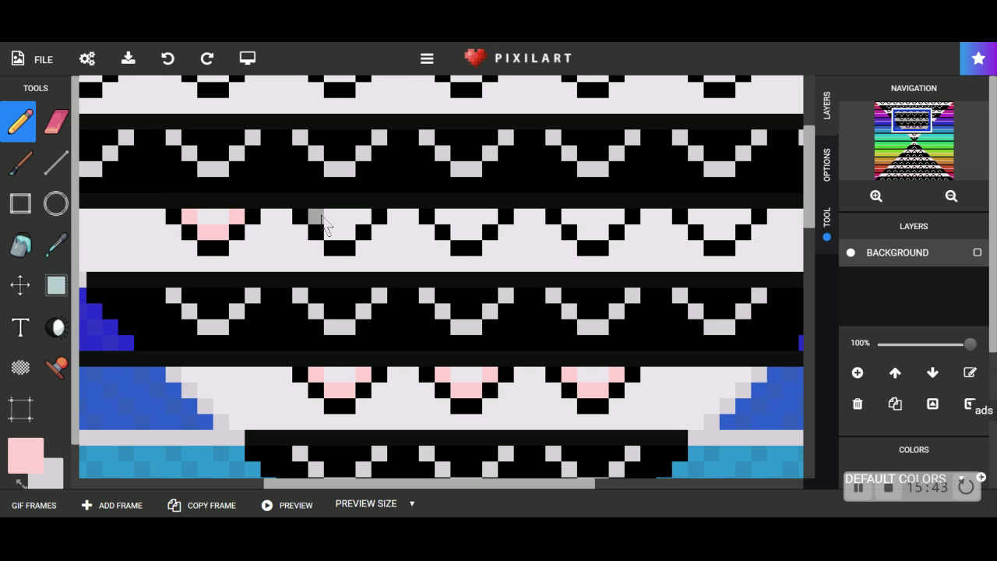
drag(344, 235, 332, 233)
click(364, 217)
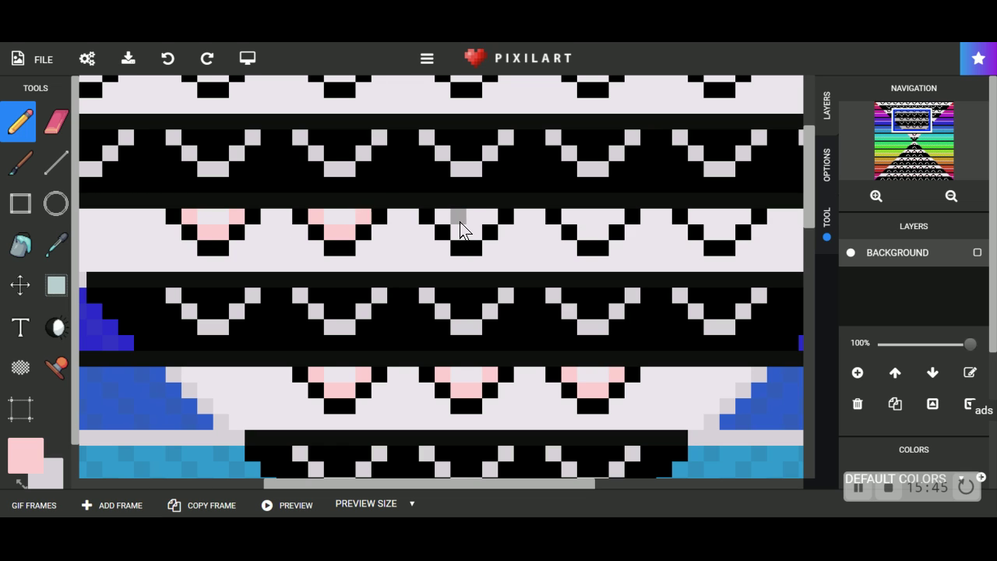
click(443, 218)
drag(458, 232, 475, 233)
click(491, 217)
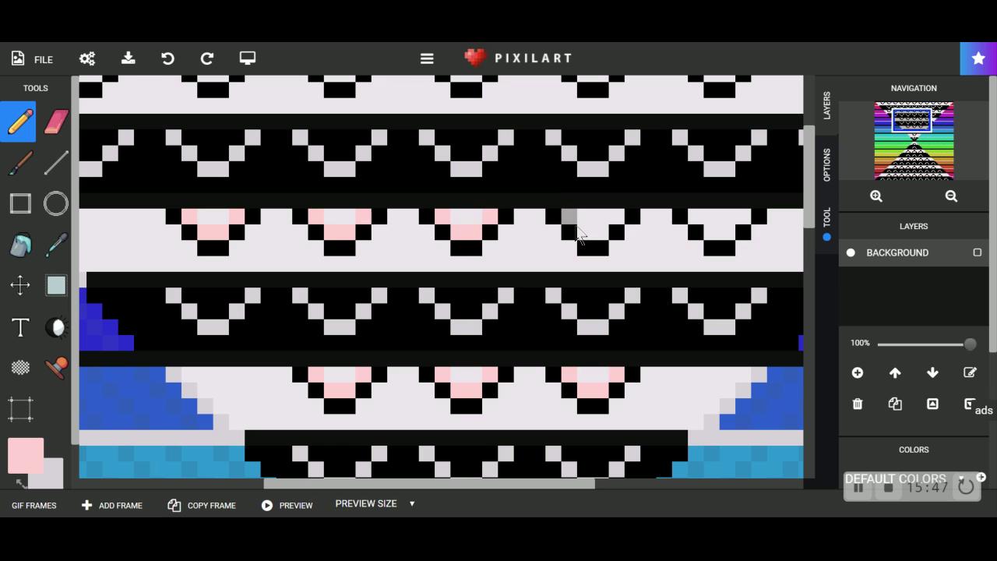
Add the light pink inner edge to the two rightmost Vs in the white band beside the violet stripe.
click(571, 220)
drag(586, 233, 600, 232)
click(616, 218)
click(696, 221)
click(711, 232)
click(743, 218)
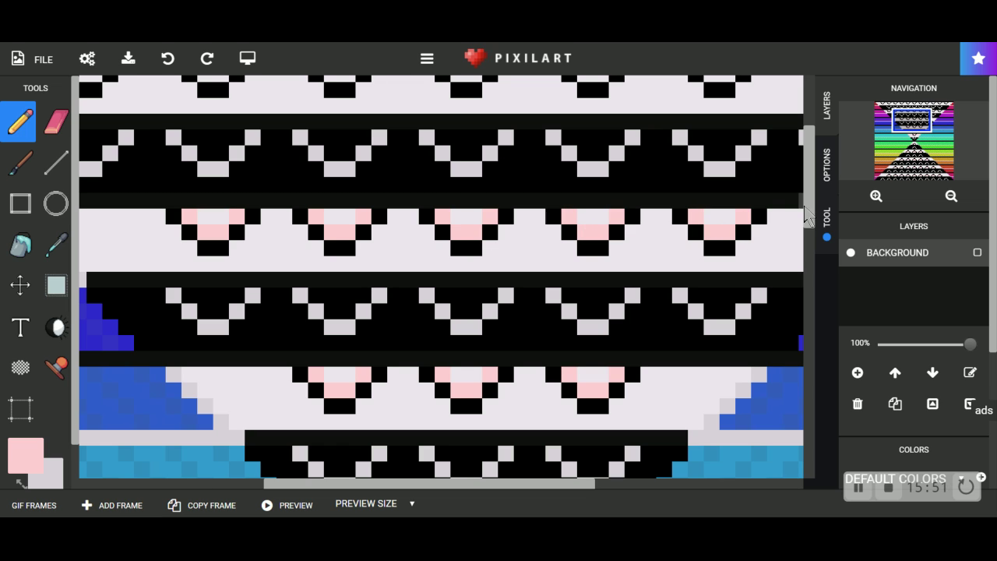
Paint the light pink inner edge of the two leftmost Vs in the white band beside the magenta stripe.
drag(809, 215, 779, 145)
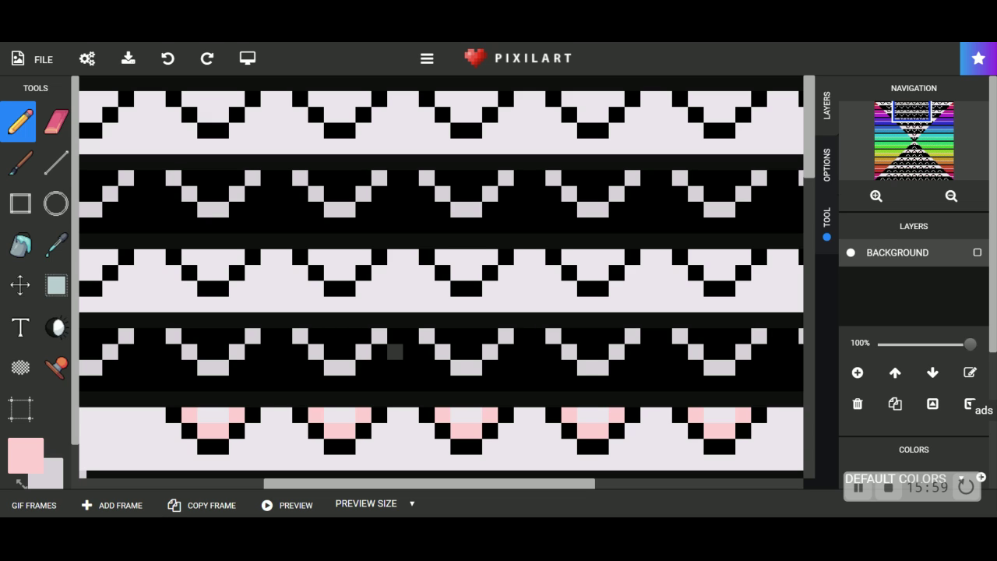
drag(434, 483, 296, 483)
drag(241, 258, 271, 274)
click(286, 258)
click(368, 258)
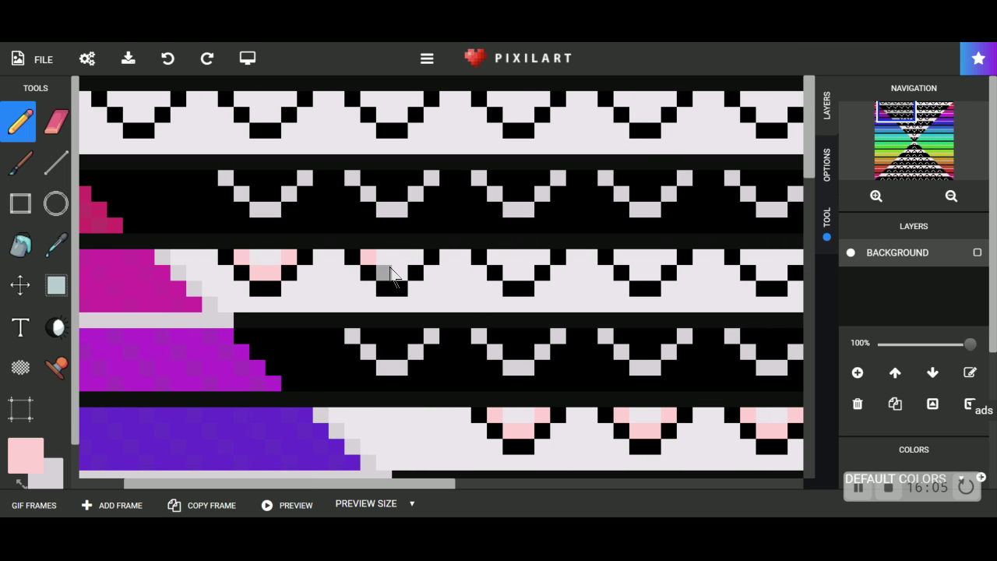
click(415, 258)
Add the light pink inner edge to the third and fourth Vs from the left beside the magenta stripe, undoing a misplaced pixel.
click(495, 258)
click(510, 273)
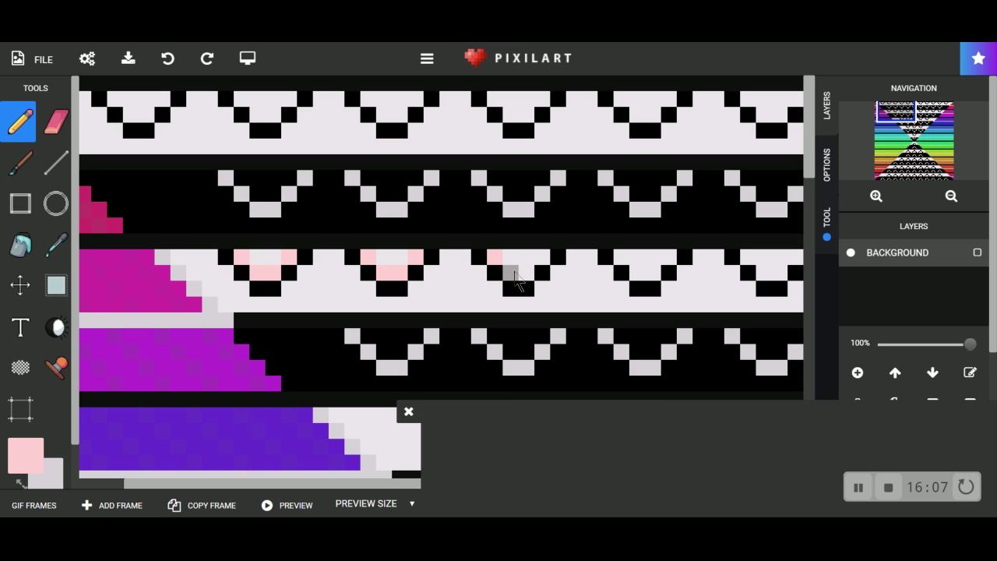
click(526, 272)
click(542, 258)
click(392, 411)
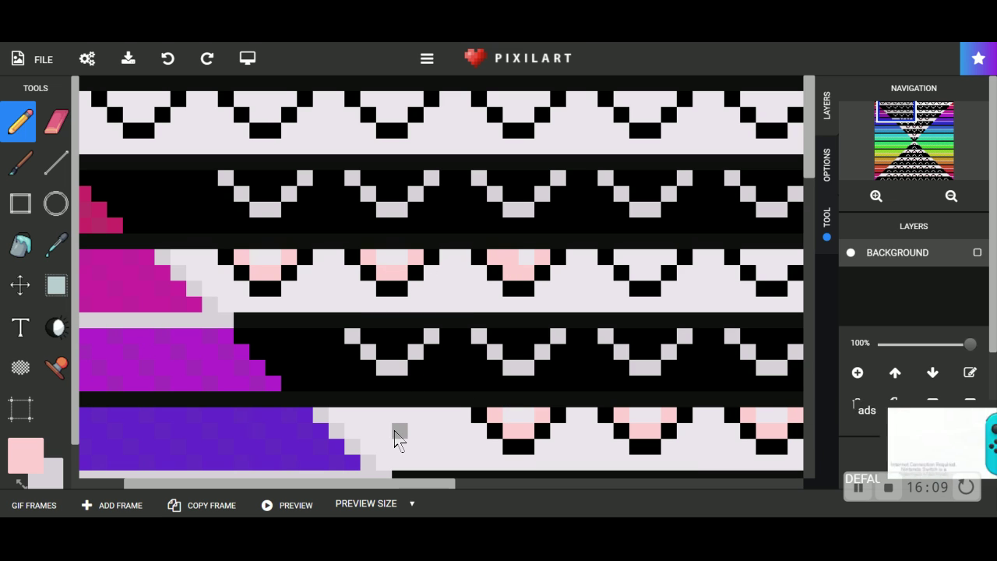
click(167, 59)
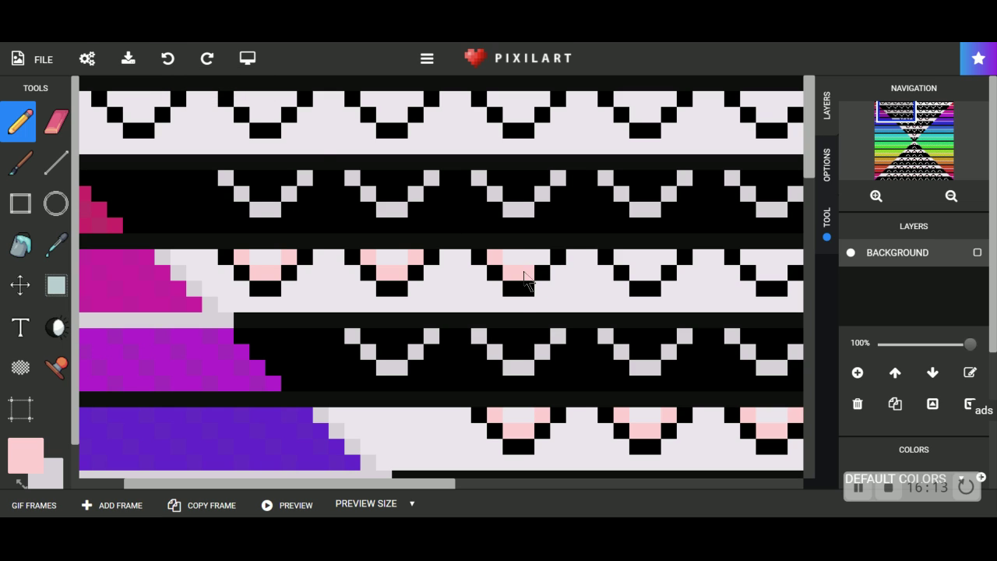
click(541, 261)
drag(622, 257, 653, 273)
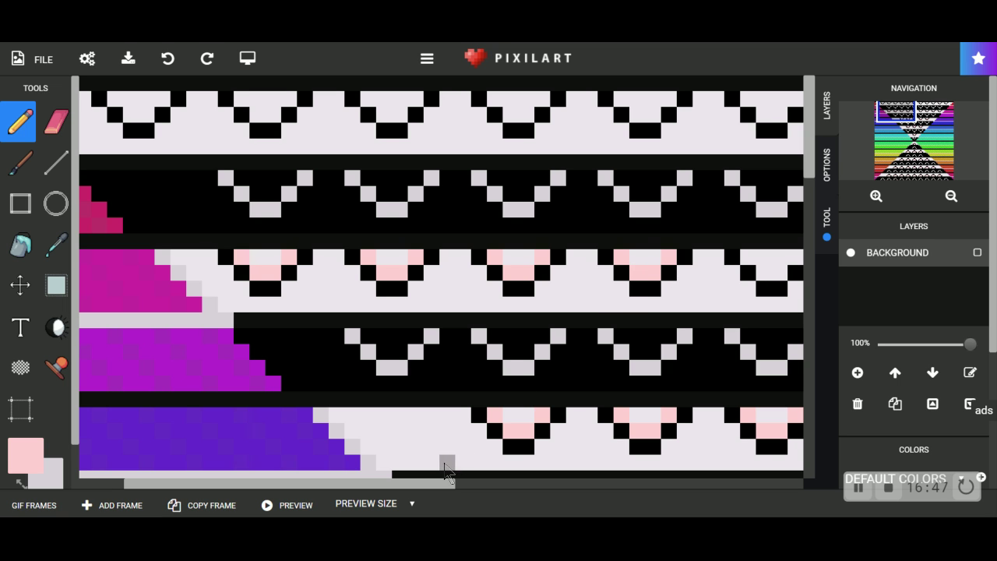
Paint the light pink inner edge of the fifth and sixth Vs from the left in the white band beside the magenta stripe.
drag(445, 482, 642, 490)
drag(304, 257, 322, 275)
click(351, 257)
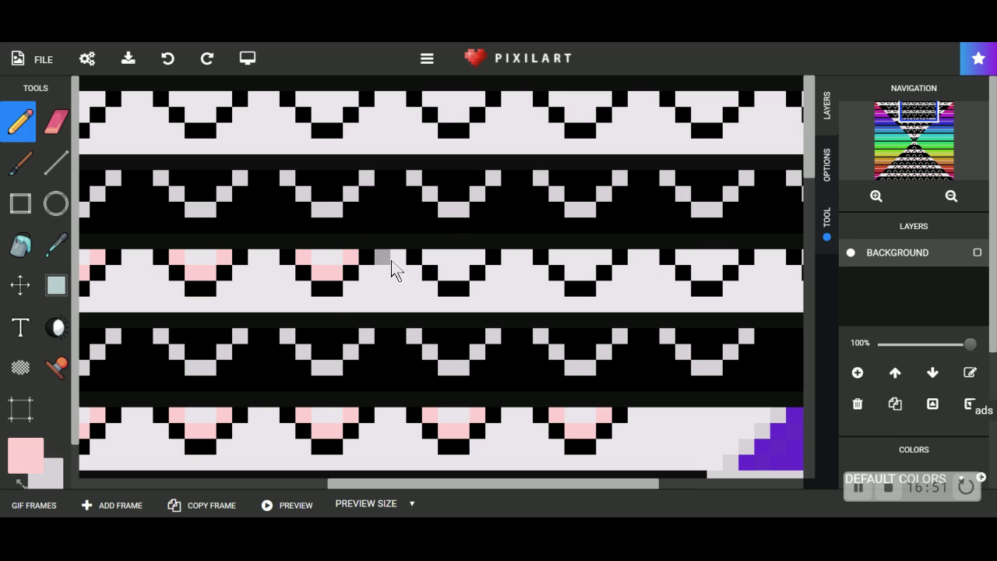
click(431, 257)
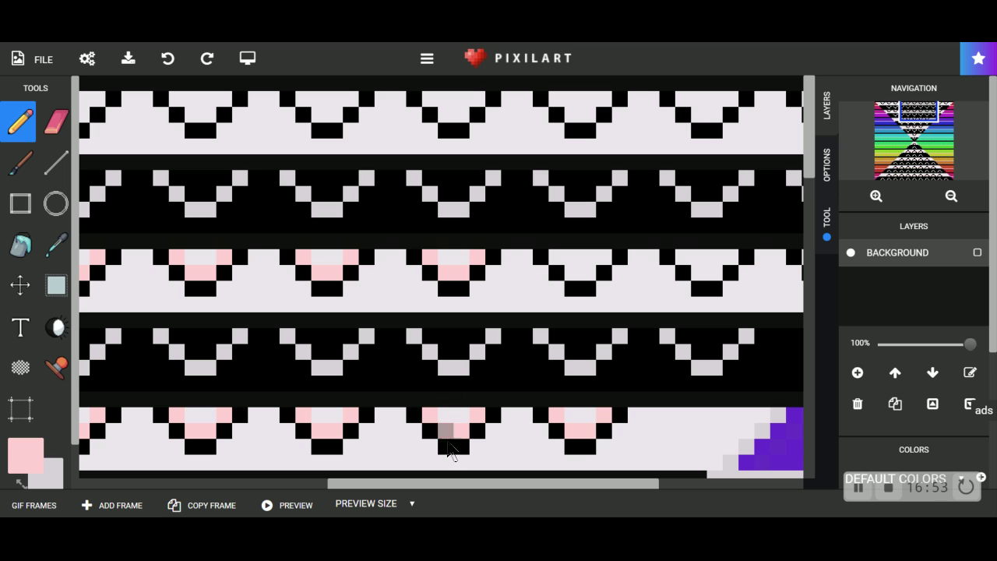
Add the light pink inner edge to the three rightmost Vs in the white band beside the magenta stripe.
drag(460, 484, 576, 485)
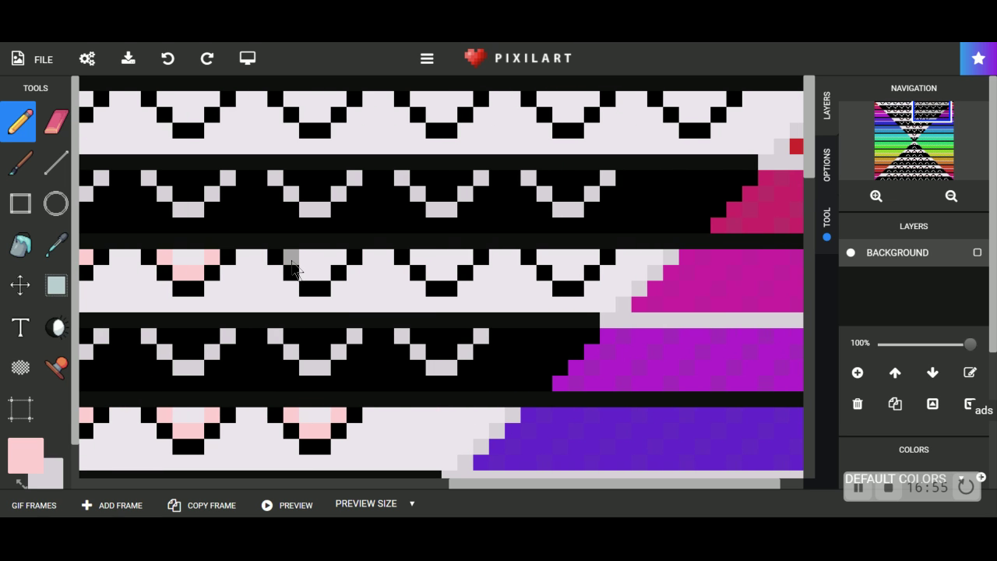
click(322, 272)
click(339, 257)
click(418, 257)
click(434, 273)
click(449, 272)
click(464, 257)
click(561, 271)
click(573, 273)
click(592, 257)
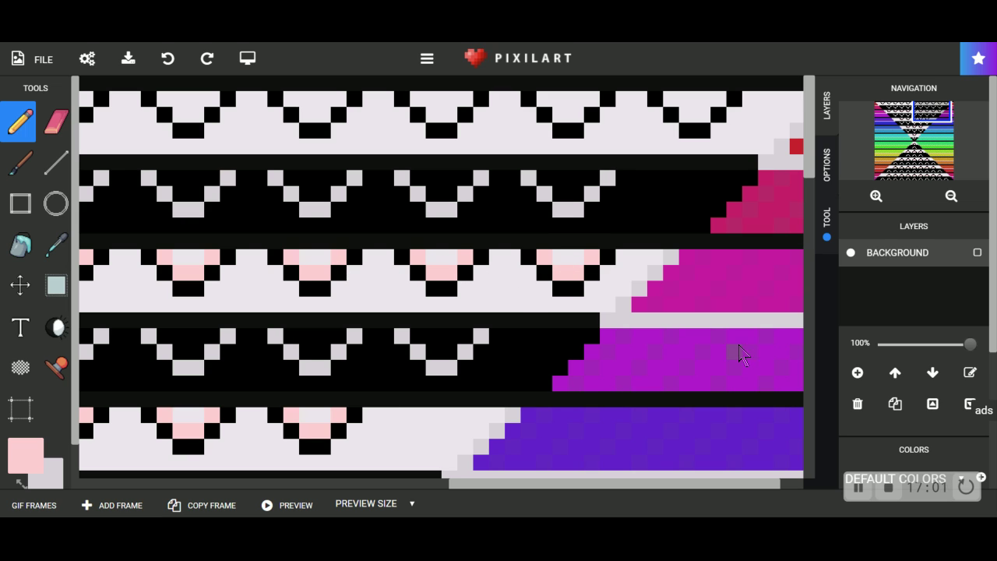
Paint the light pink inner edge of the rightmost V in the topmost white band.
click(718, 99)
click(703, 114)
click(687, 114)
click(672, 99)
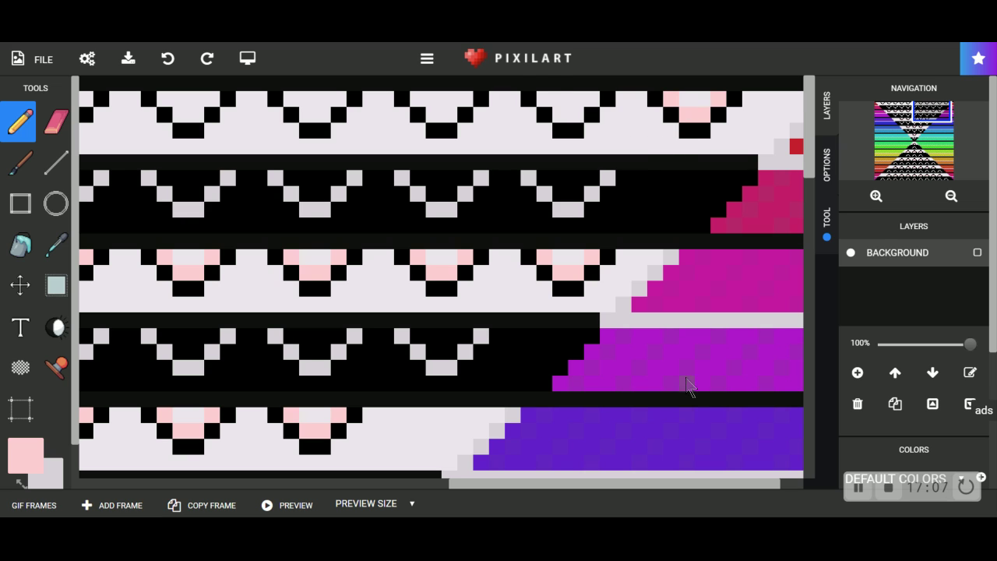
Add the light pink inner edge to the second and third Vs from the right in the topmost white band, undoing misplaced pixels.
click(576, 114)
click(561, 114)
click(593, 99)
click(561, 99)
click(545, 99)
click(168, 58)
click(167, 58)
click(545, 99)
click(433, 114)
click(449, 115)
click(418, 99)
click(339, 99)
click(323, 99)
click(307, 115)
click(323, 114)
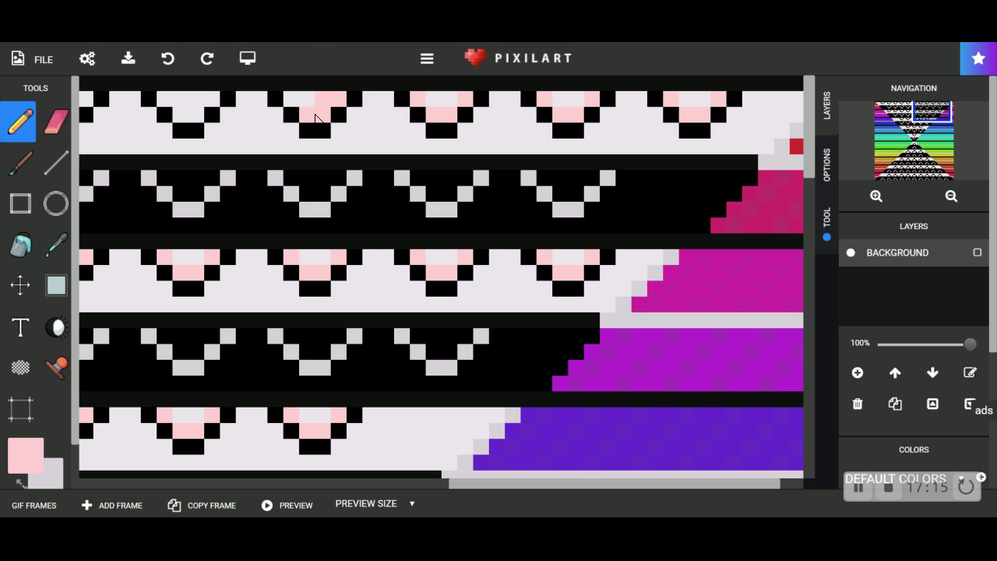
click(167, 57)
click(167, 57)
click(168, 57)
click(167, 58)
Paint the light pink inner edge of the fourth and fifth Vs from the right in the topmost white band.
click(338, 99)
click(323, 114)
click(307, 115)
click(292, 99)
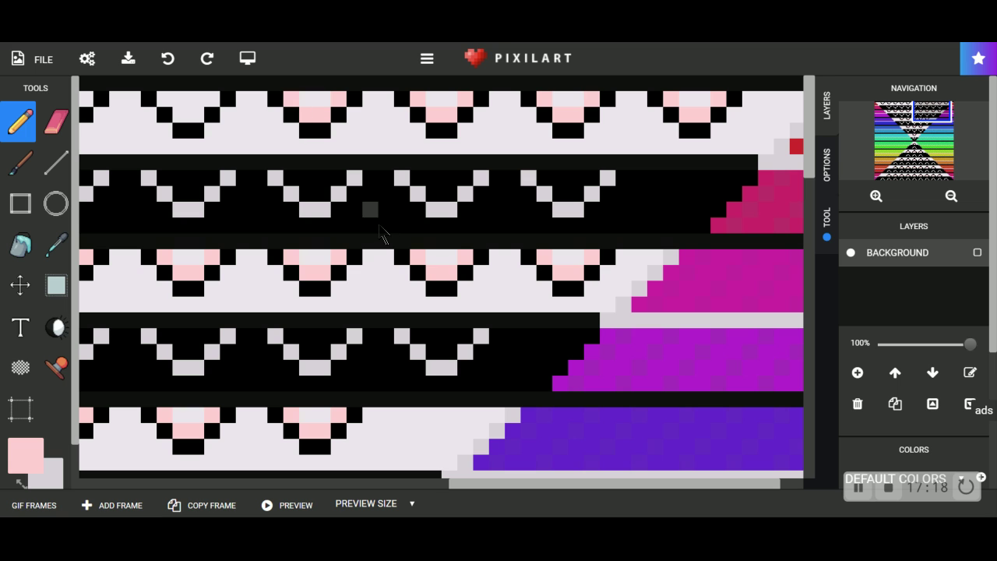
drag(516, 483, 257, 456)
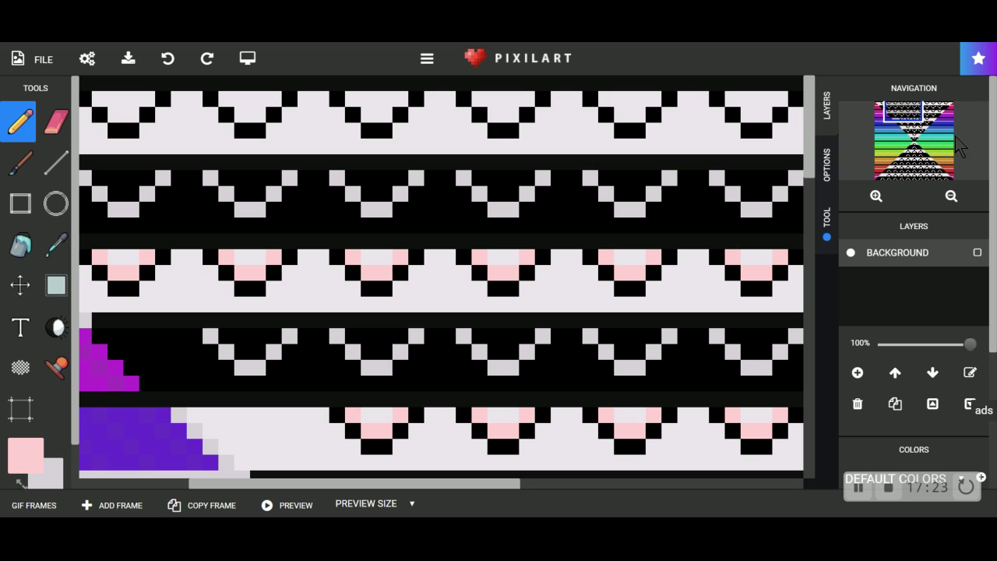
click(779, 99)
click(763, 115)
click(748, 114)
click(732, 99)
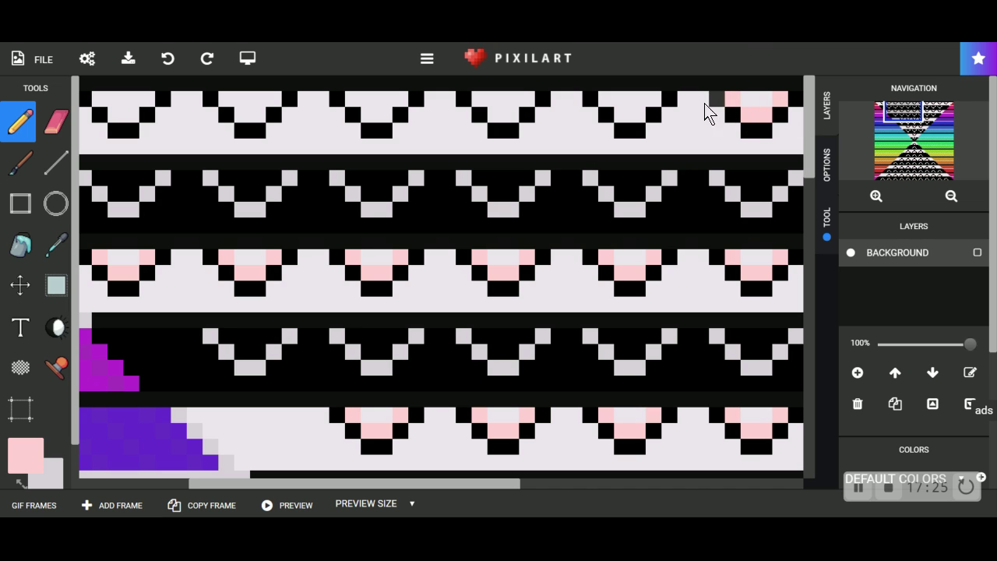
Add the light pink inner edge to the sixth and seventh Vs from the right in the topmost white band.
click(653, 99)
click(637, 115)
click(621, 114)
click(606, 99)
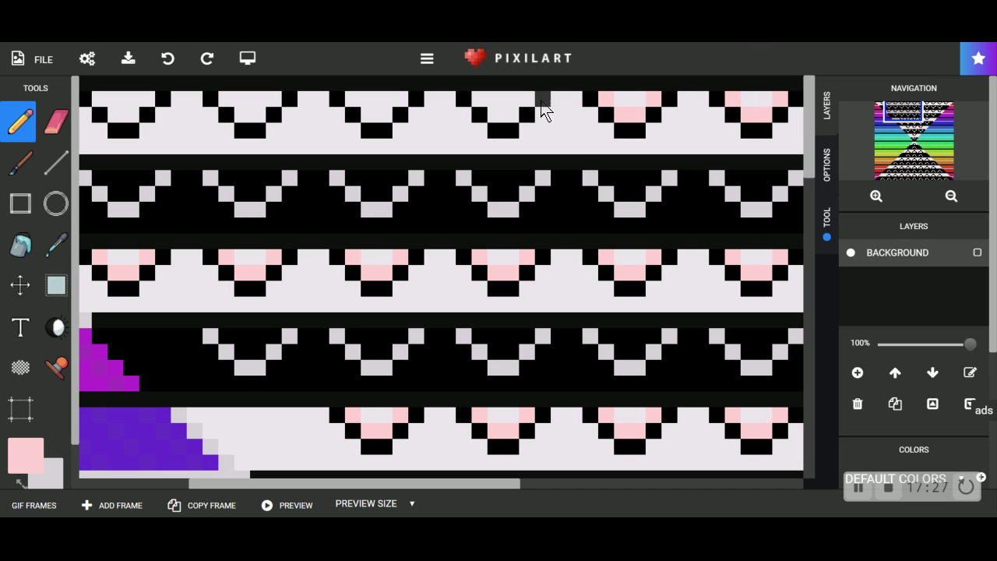
click(526, 98)
click(479, 99)
Paint the light pink inner edge of the third and fourth Vs from the left in the topmost white band.
click(400, 99)
click(385, 115)
click(352, 99)
click(273, 99)
click(257, 114)
click(241, 114)
click(226, 99)
Add the light pink inner edge to the two leftmost Vs in the topmost white band.
click(147, 99)
click(131, 114)
click(115, 114)
click(100, 99)
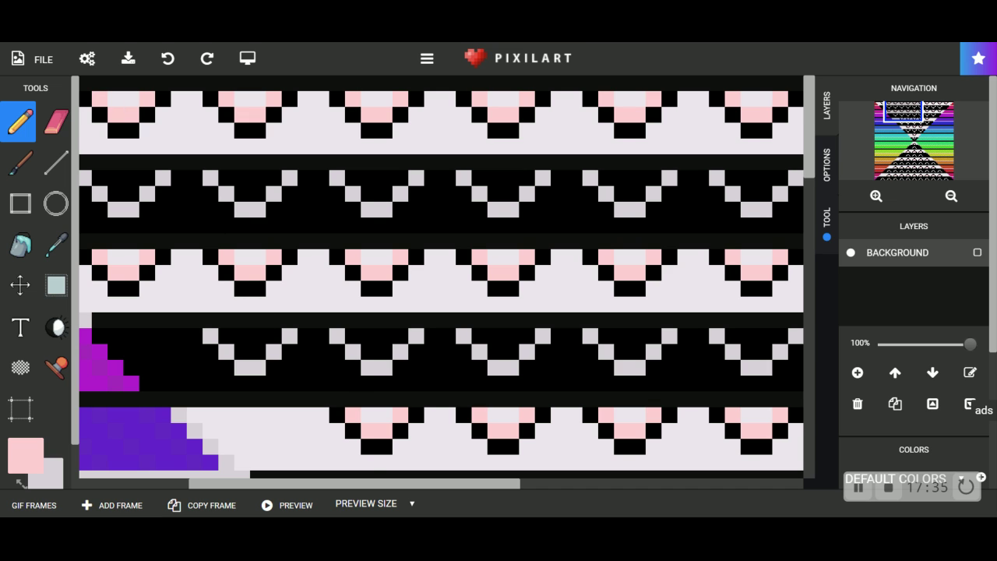
drag(367, 484, 200, 452)
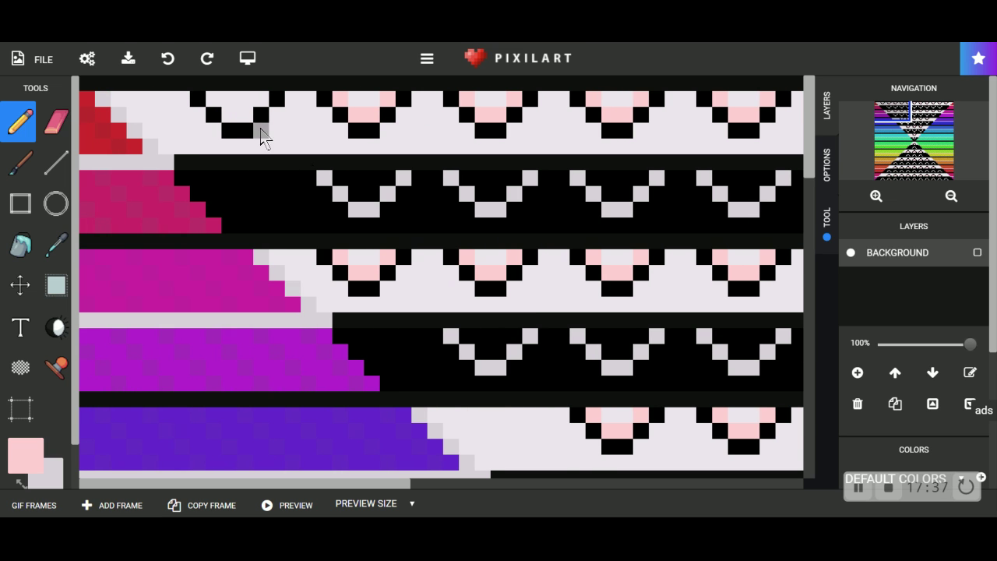
click(213, 99)
click(229, 115)
click(245, 114)
click(260, 99)
Change the drawing color from light pink to a dark slate blue, #242e33.
scroll(528, 327, down, 5)
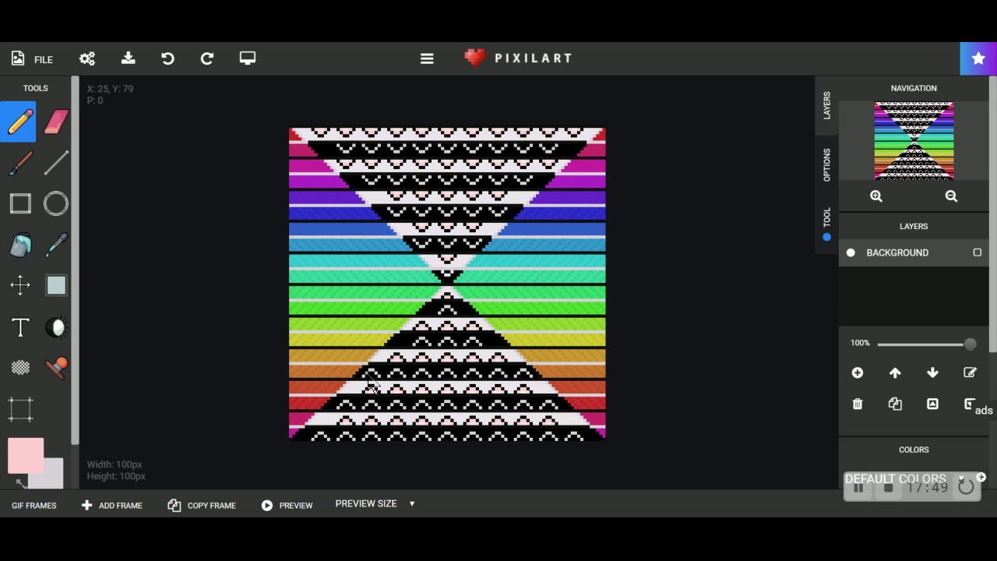
click(25, 456)
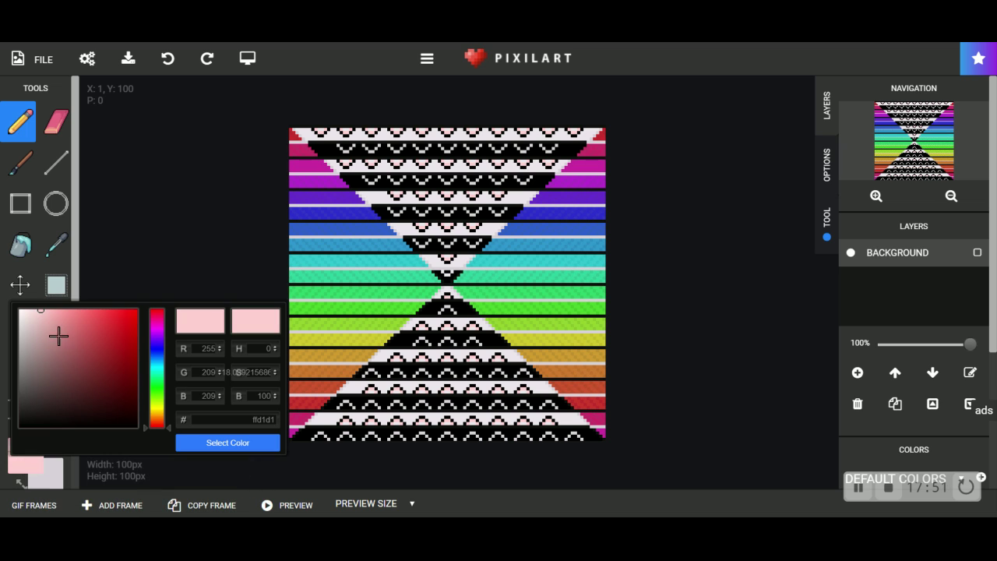
mouse_move(41, 318)
mouse_down()
mouse_move(25, 357)
mouse_move(31, 457)
mouse_up()
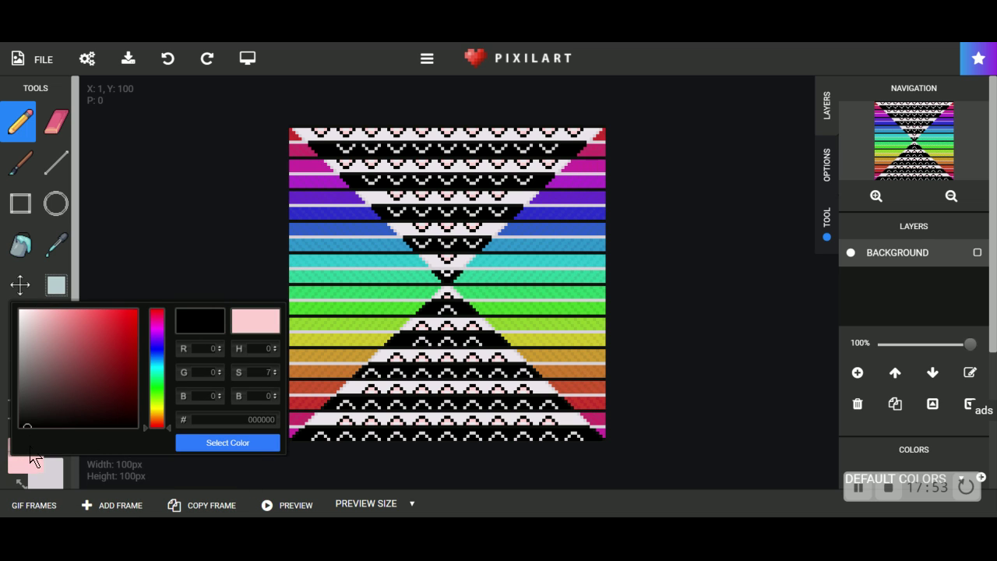
drag(159, 405, 155, 380)
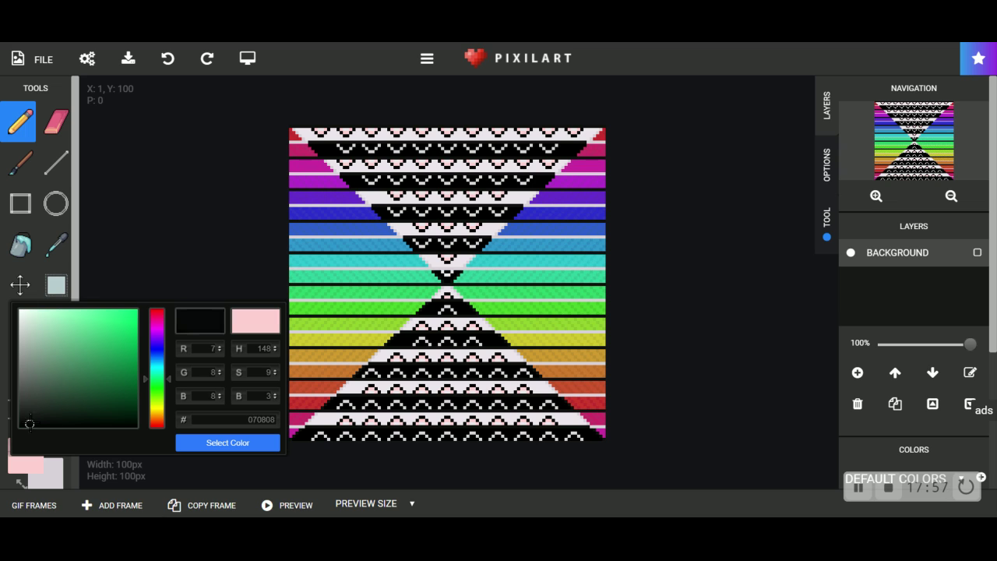
drag(30, 423, 31, 411)
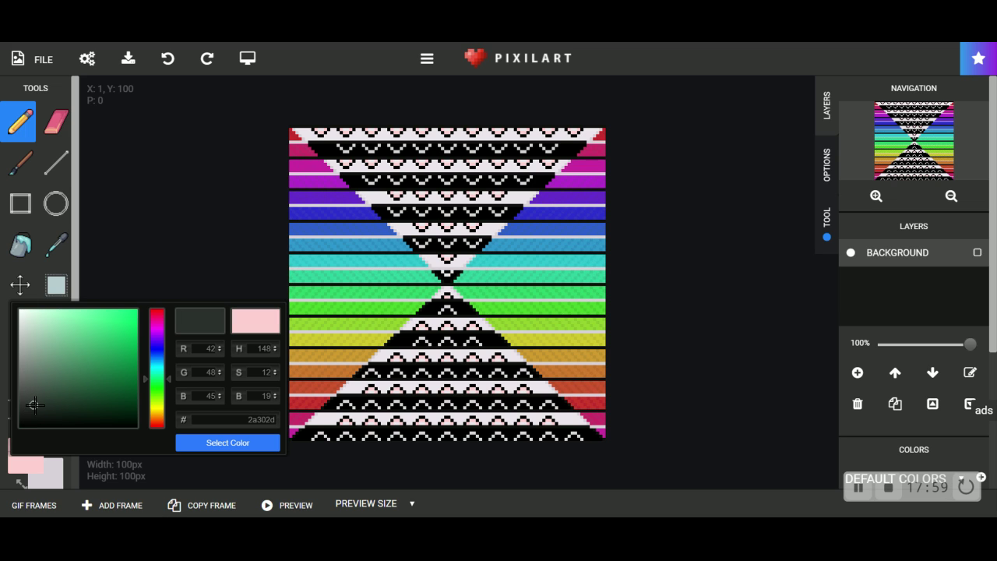
drag(39, 401, 41, 398)
drag(153, 372, 153, 361)
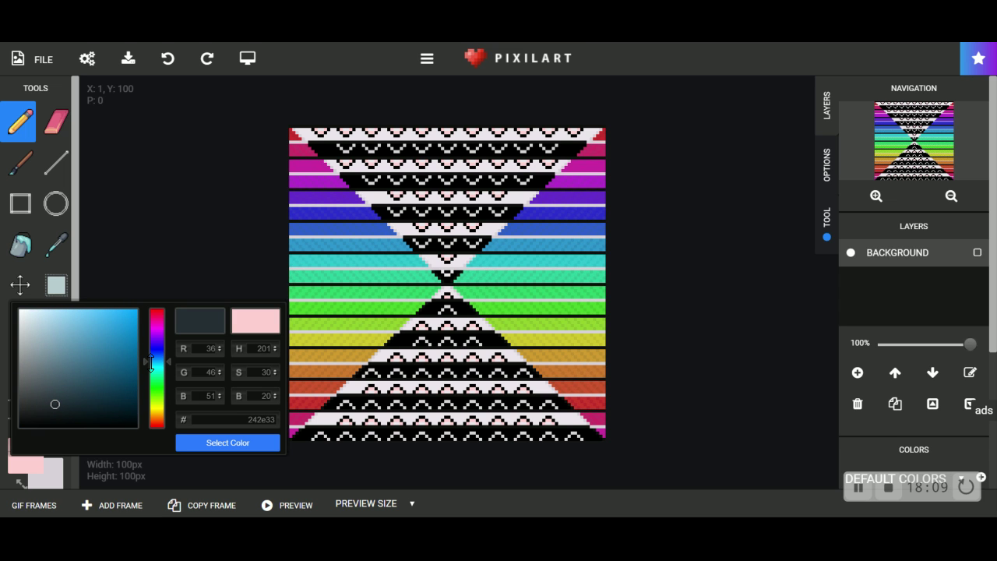
click(234, 443)
Paint the inner edge of the leftmost arch in the bottom black band, darkening the drawing color to a near-black slate.
scroll(506, 370, up, 3)
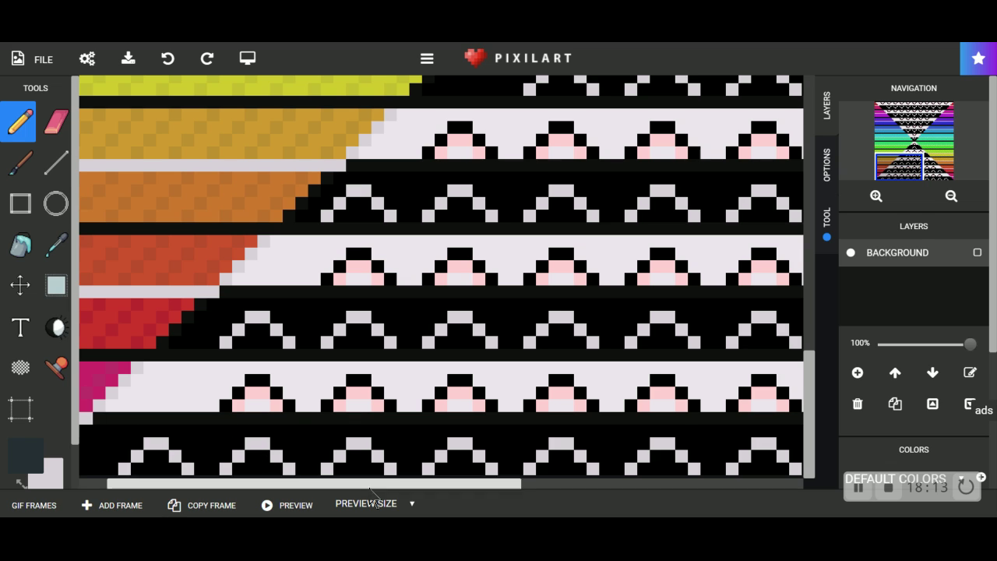
drag(137, 472, 180, 468)
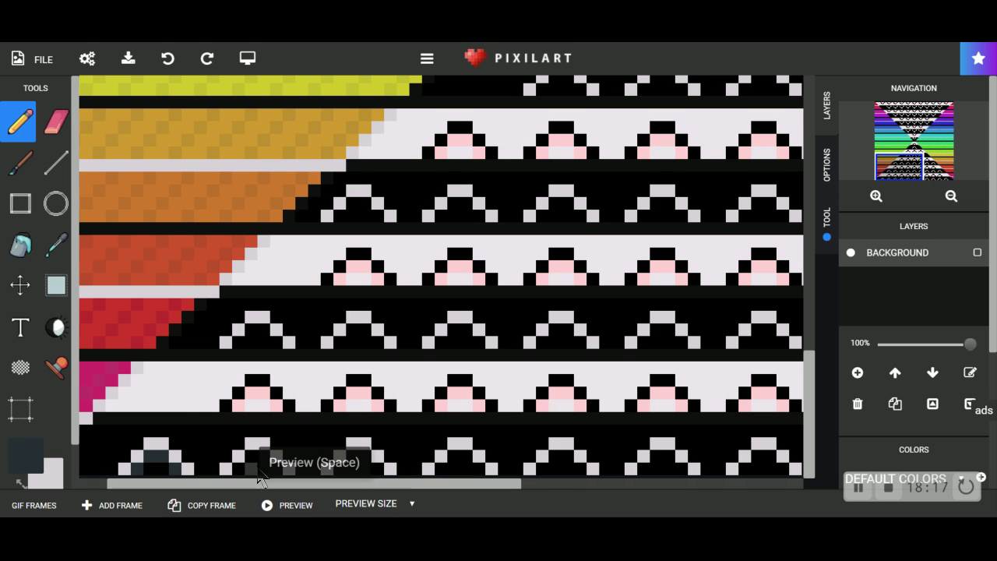
click(25, 456)
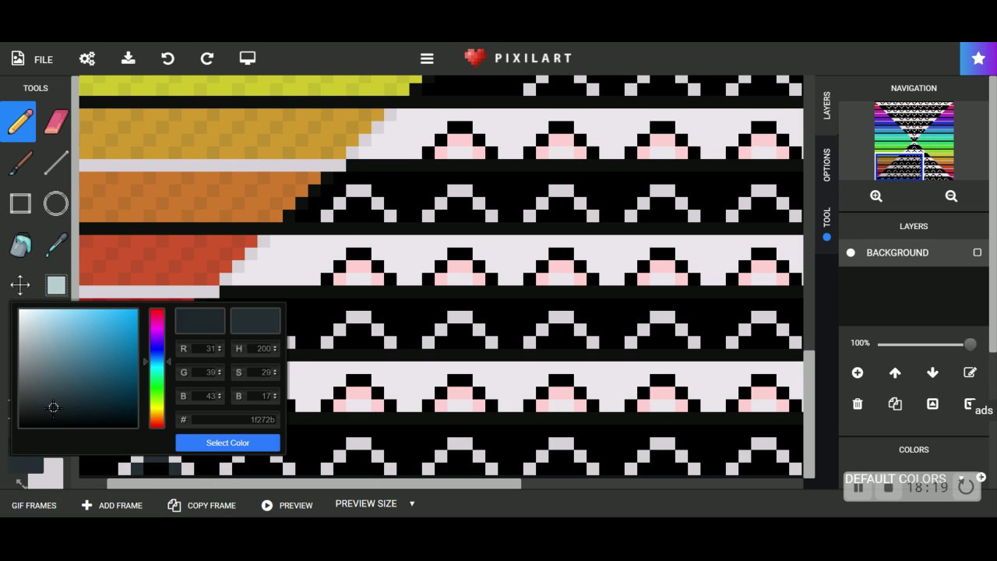
click(227, 442)
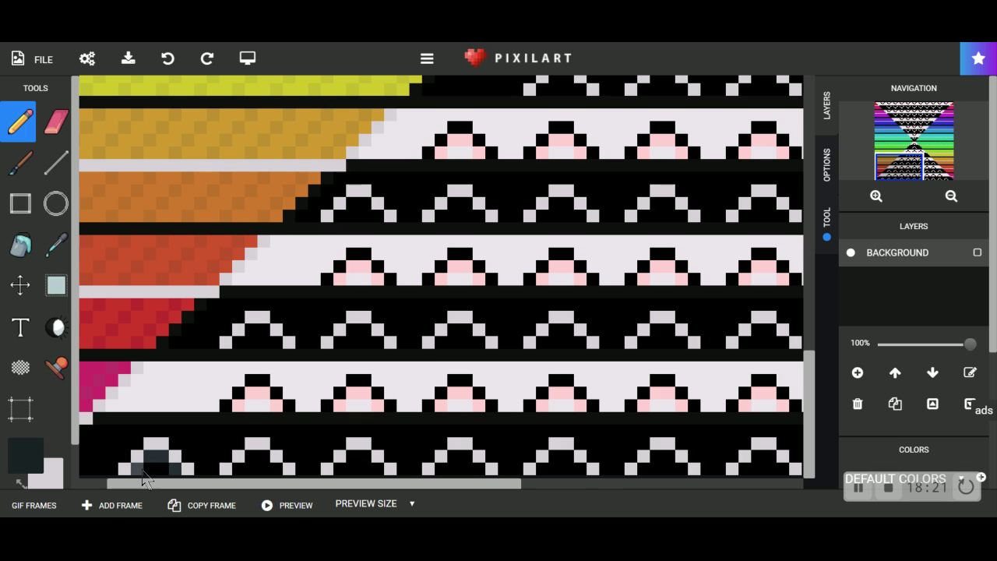
click(163, 457)
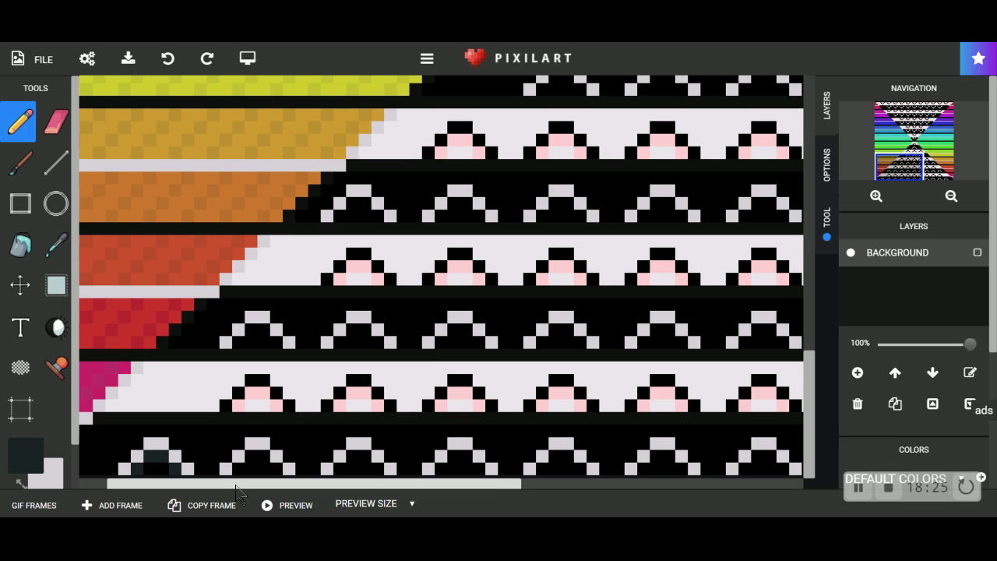
click(26, 454)
drag(50, 410, 49, 414)
click(227, 443)
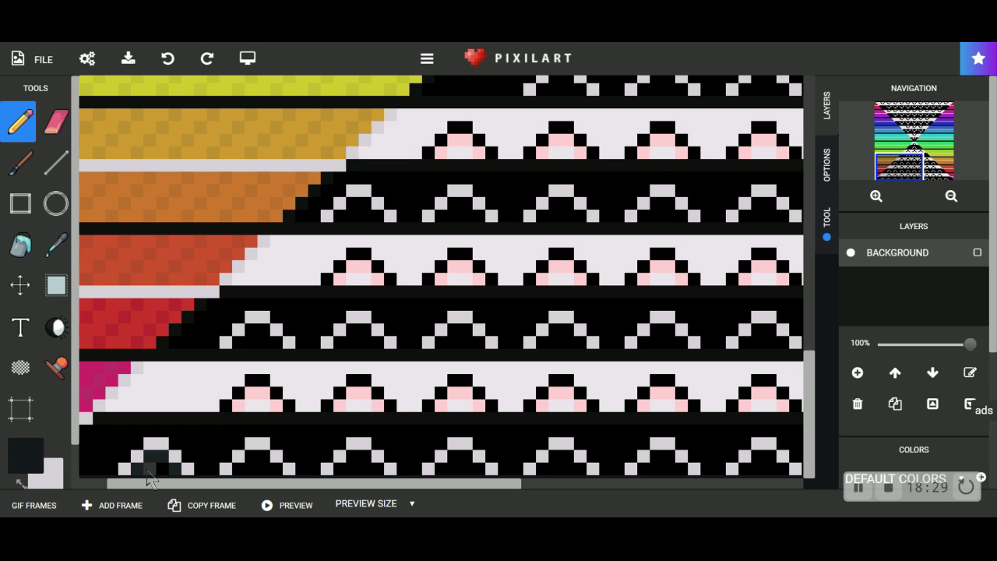
click(156, 464)
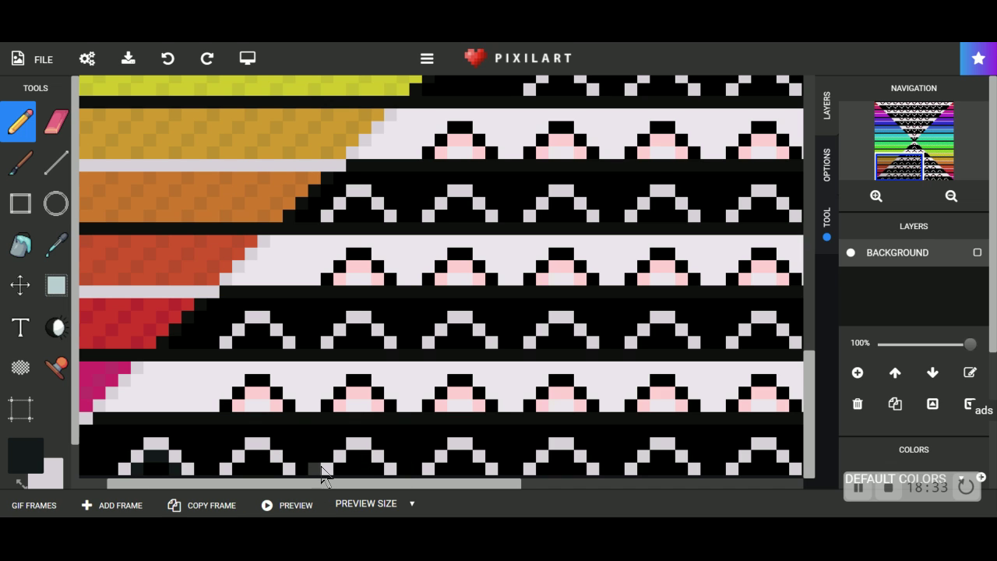
Add the near-black slate inner edge to the second through fifth arches from the left in the bottom black band.
click(249, 460)
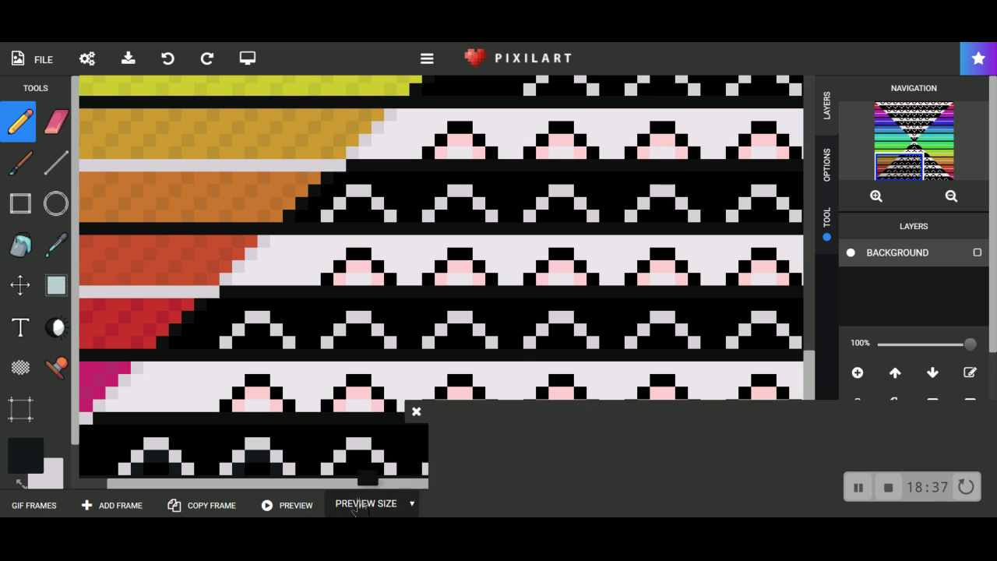
click(392, 412)
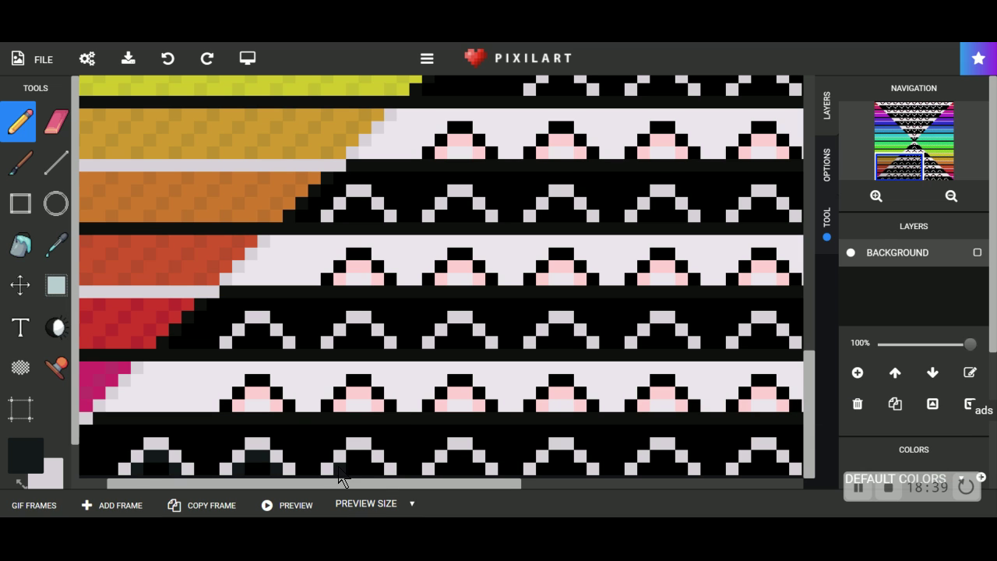
drag(358, 465, 376, 477)
mouse_move(446, 477)
mouse_down()
mouse_move(466, 465)
mouse_move(485, 475)
mouse_move(577, 467)
mouse_up()
drag(445, 483, 704, 483)
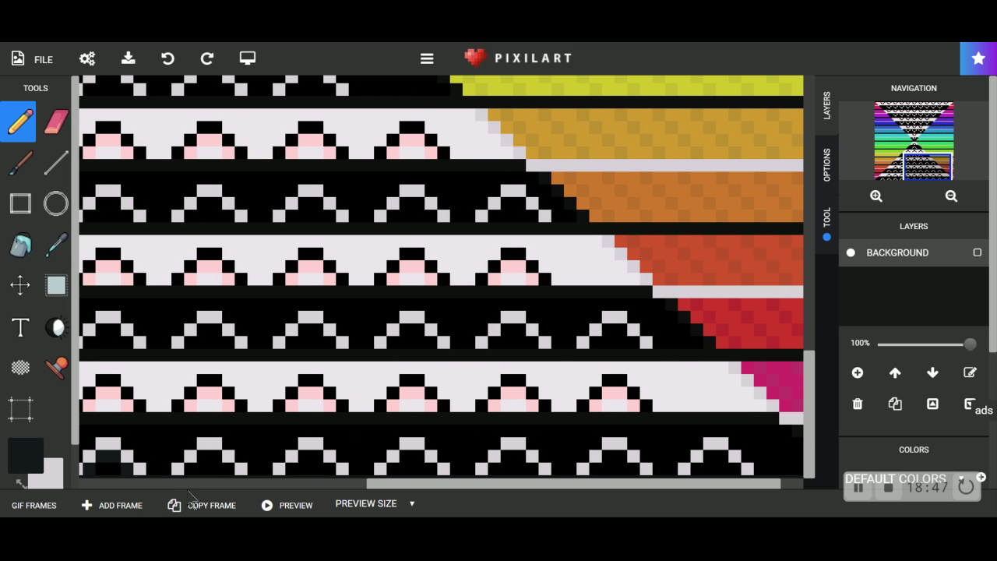
Paint the slate inner edge of the sixth and seventh arches from the left in the bottom black band.
mouse_move(207, 467)
mouse_down()
mouse_move(230, 469)
mouse_move(316, 471)
mouse_up()
click(167, 58)
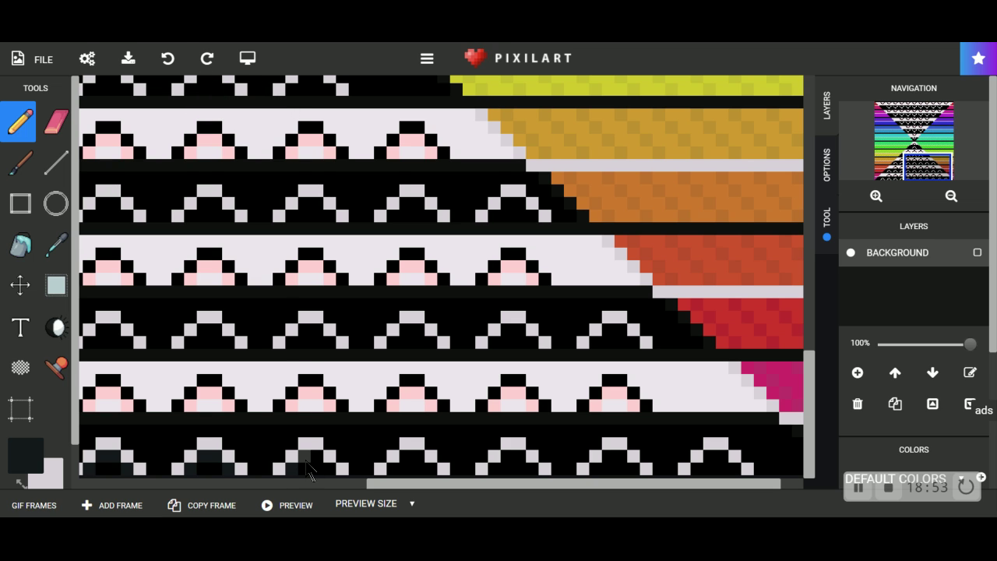
scroll(322, 466, up, 2)
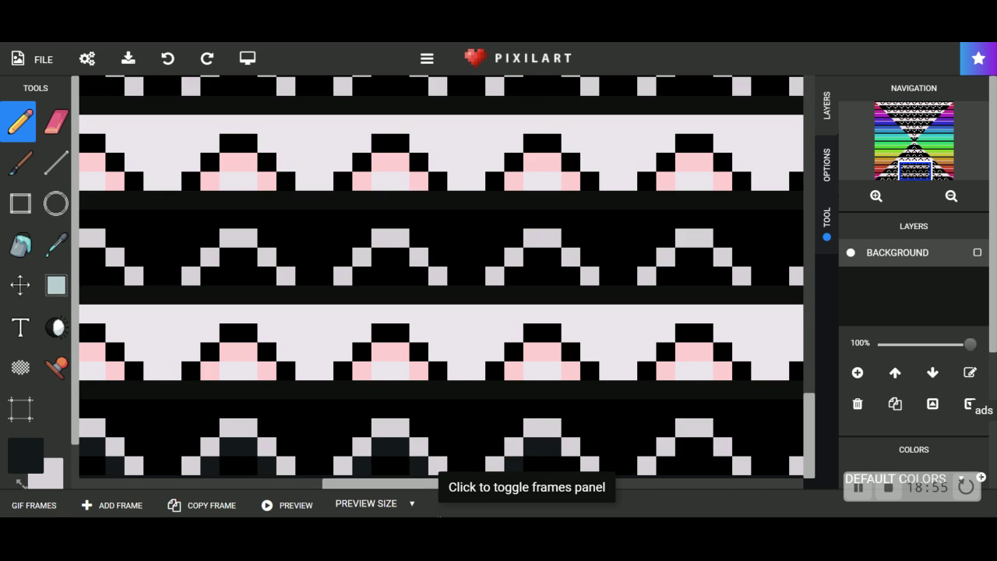
scroll(251, 468, right, 3)
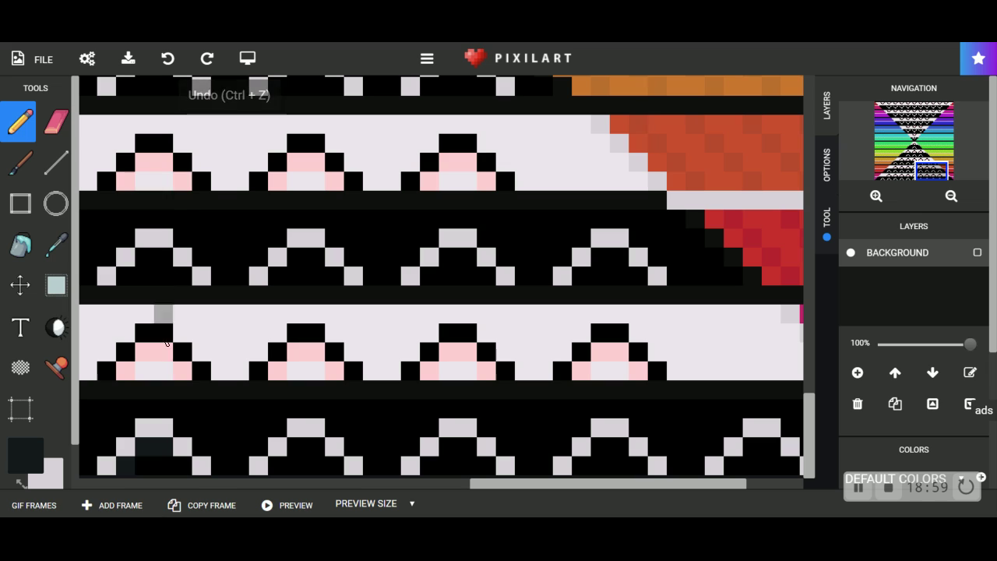
Add the slate inner edge to the four rightmost arches in the bottom black band.
mouse_move(274, 466)
mouse_down()
mouse_move(296, 470)
mouse_move(323, 452)
mouse_move(345, 485)
mouse_move(427, 471)
mouse_move(448, 451)
mouse_move(477, 458)
mouse_up()
click(520, 507)
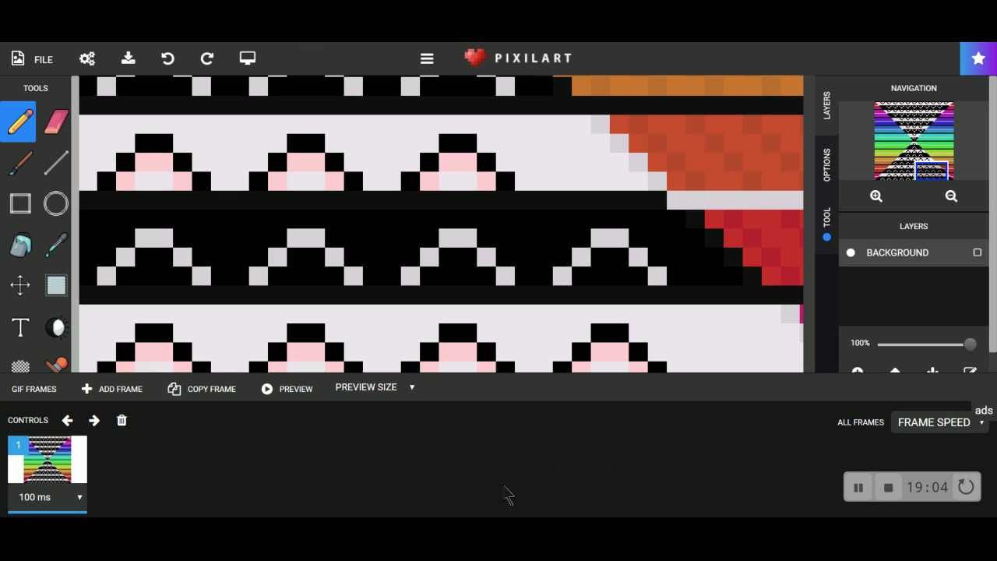
click(418, 396)
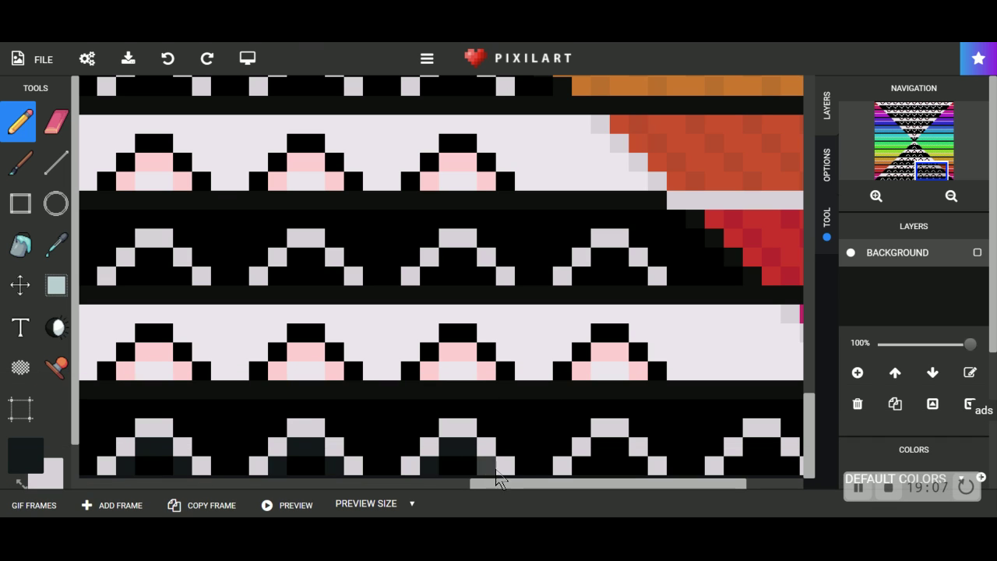
drag(634, 484, 691, 491)
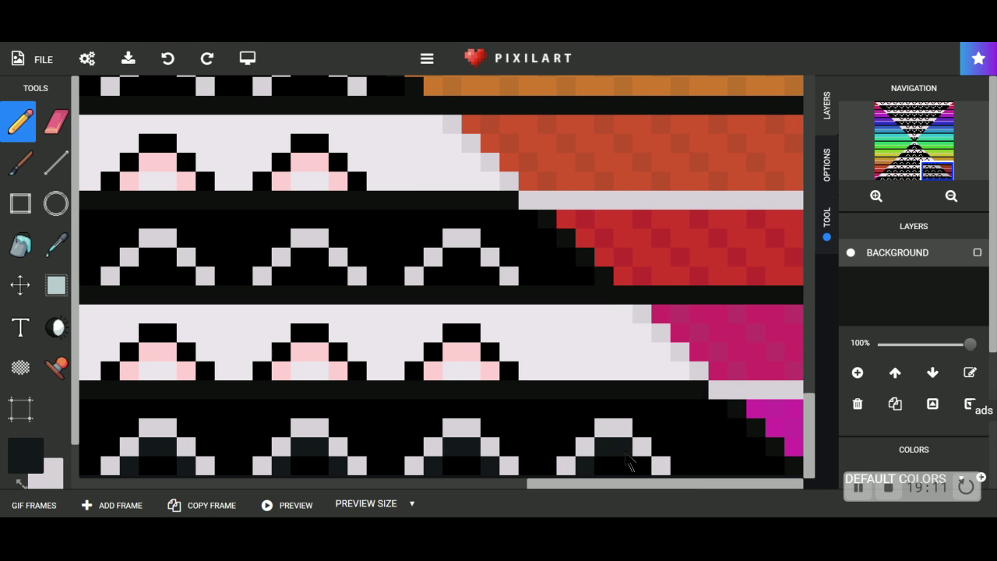
Paint the slate inner edge of the two rightmost arches in the second-lowest black band.
drag(811, 426, 811, 395)
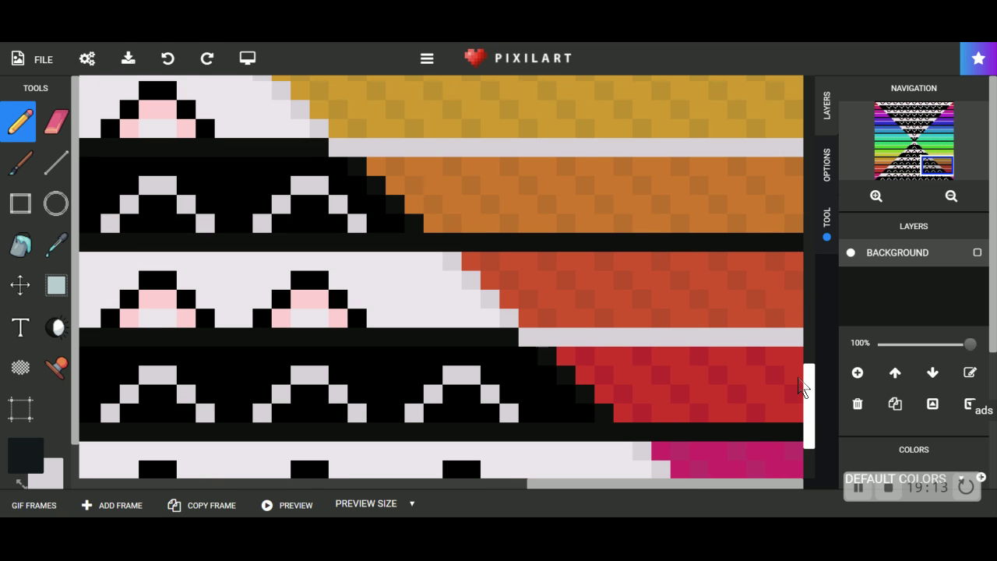
drag(654, 485, 566, 497)
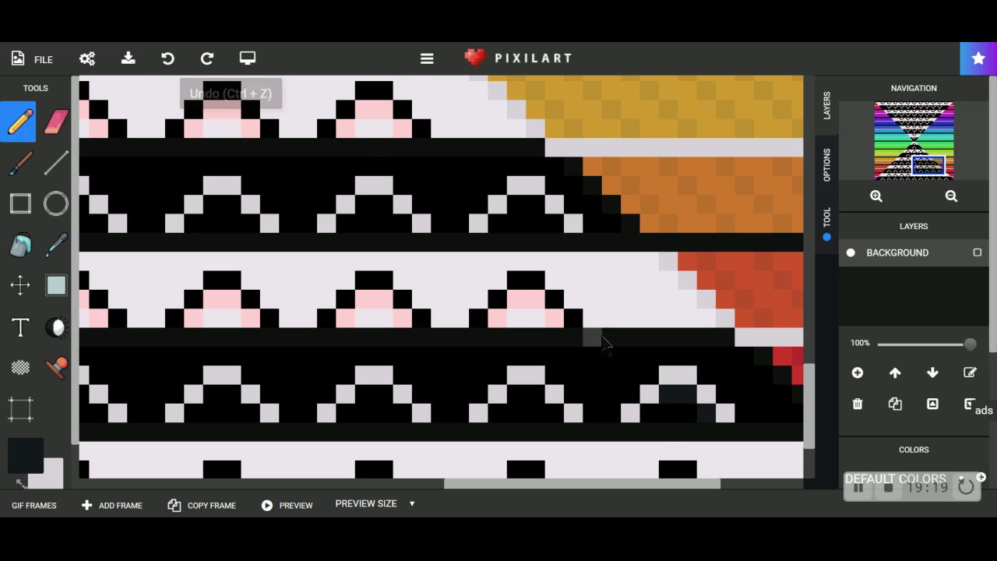
click(554, 412)
click(536, 394)
click(517, 393)
Add the slate inner edge to the third and fourth arches from the right in the second-lowest black band.
click(403, 412)
click(384, 394)
click(364, 393)
click(346, 412)
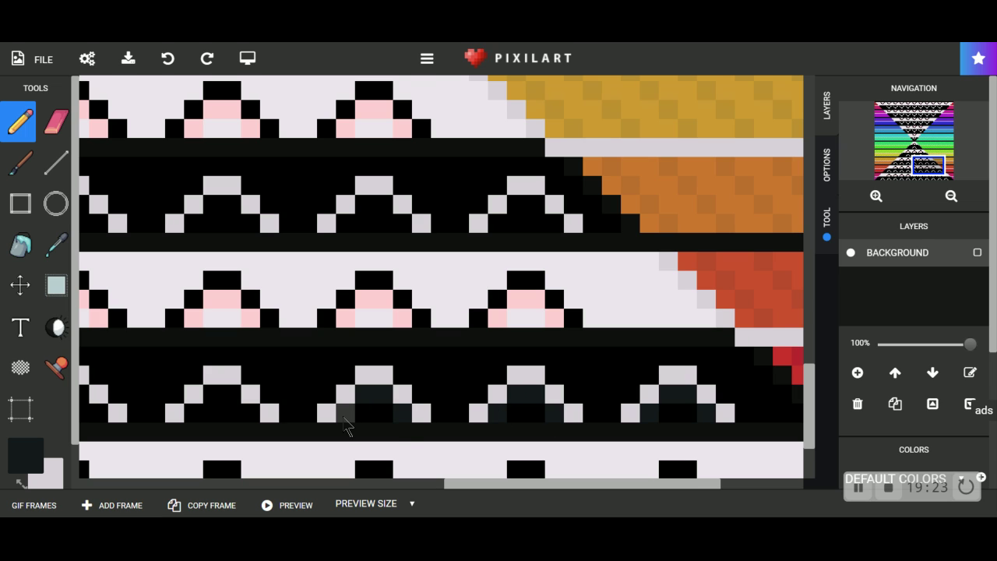
click(250, 412)
click(232, 394)
click(212, 394)
click(194, 412)
Paint the slate inner edge of the five leftmost arches in the second-lowest black band.
drag(478, 483, 219, 506)
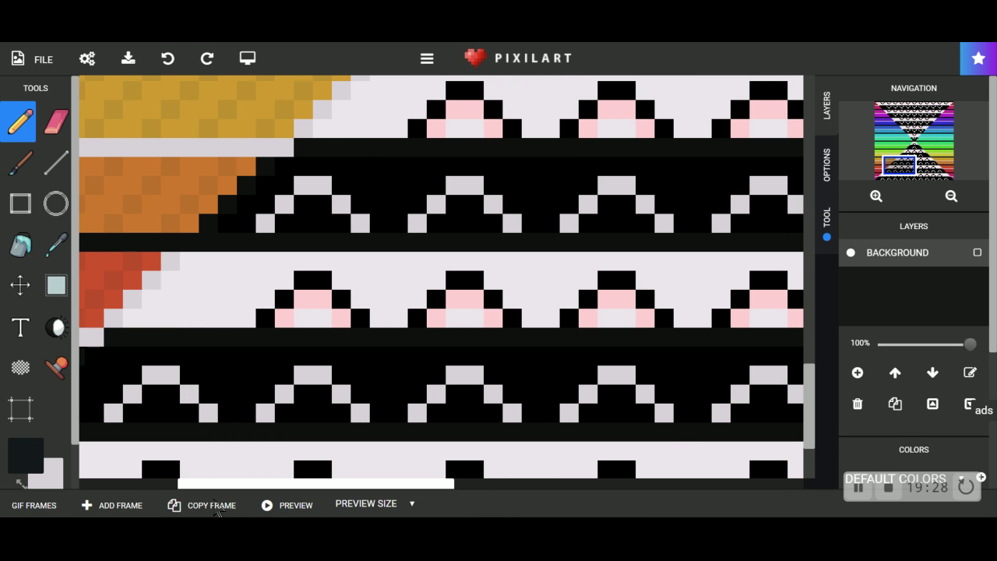
click(778, 409)
mouse_move(662, 417)
mouse_down()
mouse_move(607, 398)
mouse_move(589, 414)
mouse_move(498, 414)
mouse_move(463, 395)
mouse_move(437, 413)
mouse_up()
mouse_move(337, 412)
mouse_down()
mouse_move(316, 394)
mouse_move(282, 412)
mouse_move(166, 405)
mouse_move(158, 411)
mouse_up()
Add the slate inner edge to the two leftmost arches in the third-lowest black band.
drag(328, 483, 366, 492)
drag(809, 399, 809, 361)
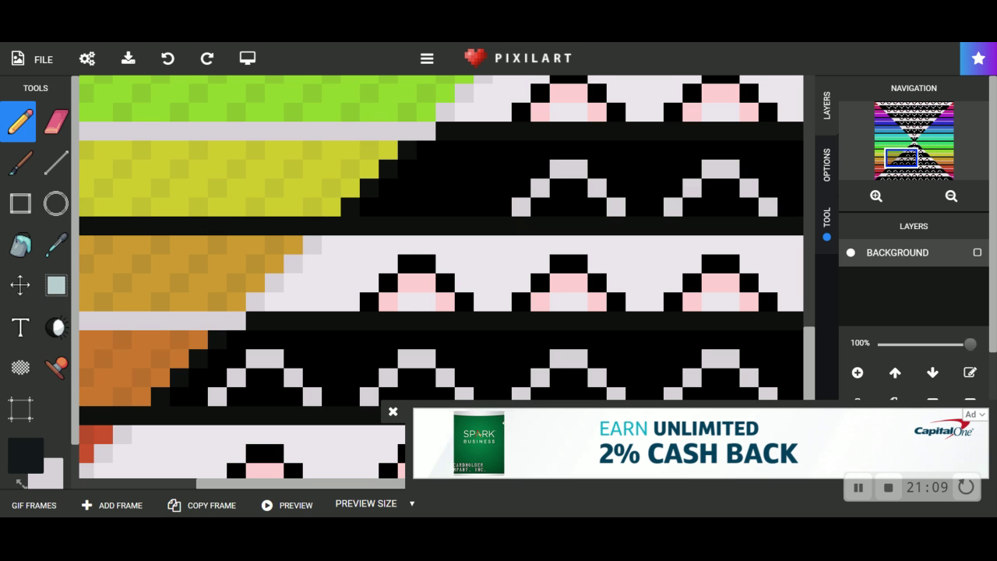
click(393, 411)
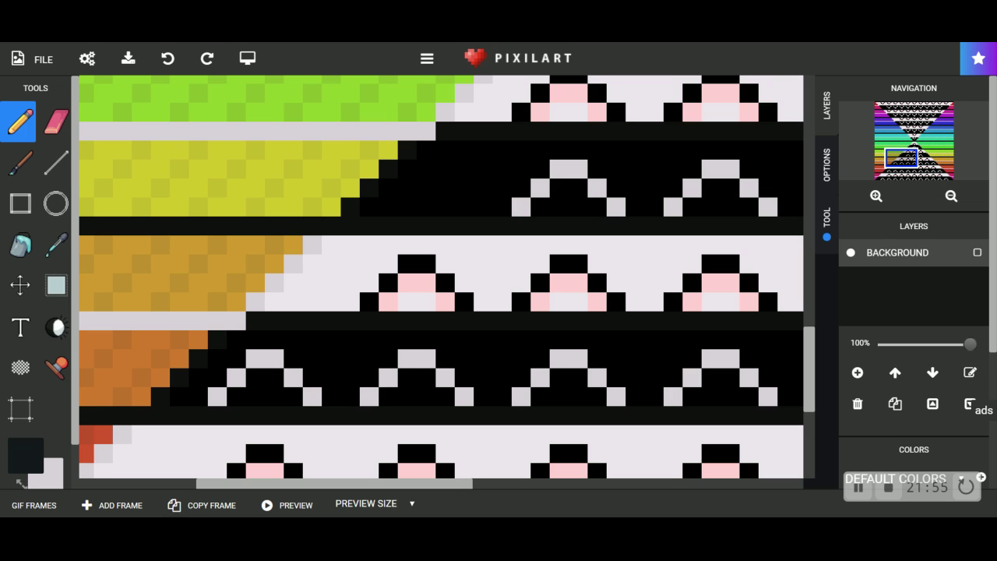
click(237, 397)
click(255, 378)
click(274, 378)
click(293, 397)
click(388, 396)
click(406, 378)
click(425, 377)
click(444, 396)
Paint the slate inner edge of the third arch from the left in the third-lowest black band, undoing the stray pixels.
mouse_move(398, 483)
mouse_down()
mouse_move(421, 496)
mouse_move(525, 490)
mouse_up()
click(206, 396)
click(224, 378)
click(243, 378)
click(262, 378)
click(261, 397)
click(171, 81)
click(172, 82)
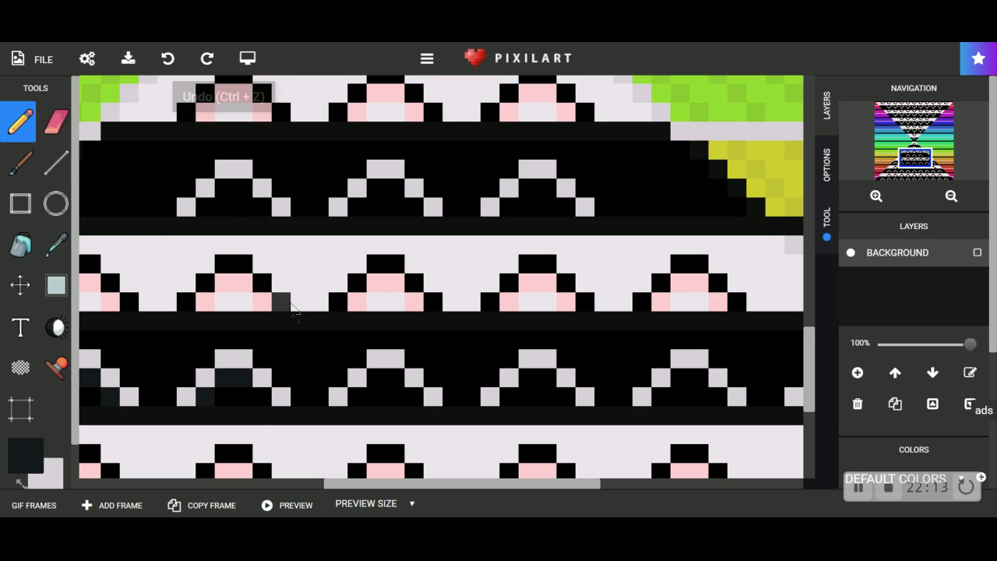
click(262, 397)
Add the slate inner edge to the fourth and fifth arches from the left in the third-lowest black band, undoing a misplaced pixel.
click(357, 397)
click(376, 378)
click(394, 378)
click(414, 396)
click(509, 397)
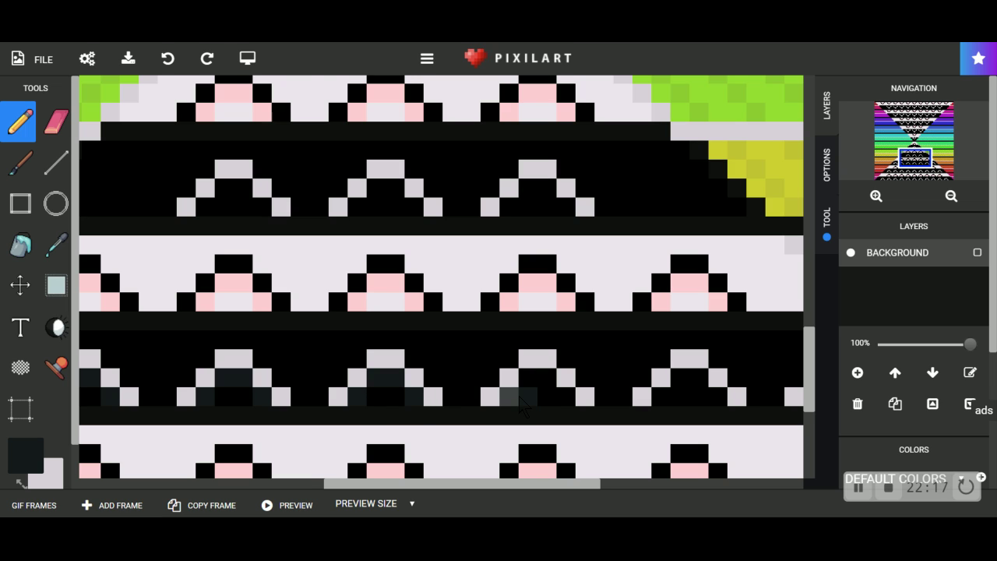
click(168, 58)
click(394, 301)
click(509, 396)
click(527, 378)
click(547, 378)
click(566, 397)
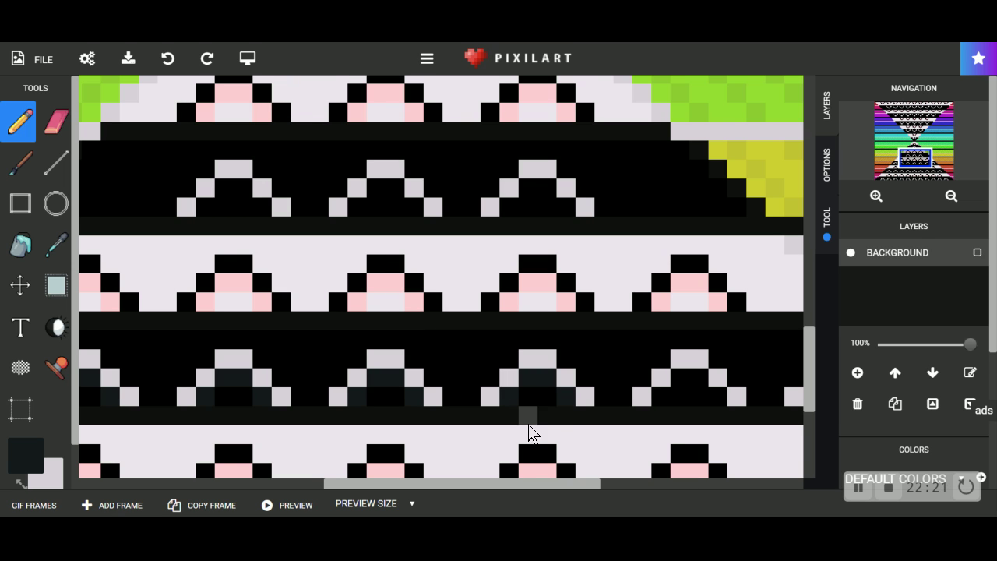
Paint the slate inner edge of the two rightmost arches in the third-lowest black band.
drag(516, 484, 679, 484)
click(234, 397)
click(253, 378)
click(272, 377)
click(291, 397)
click(387, 397)
click(406, 378)
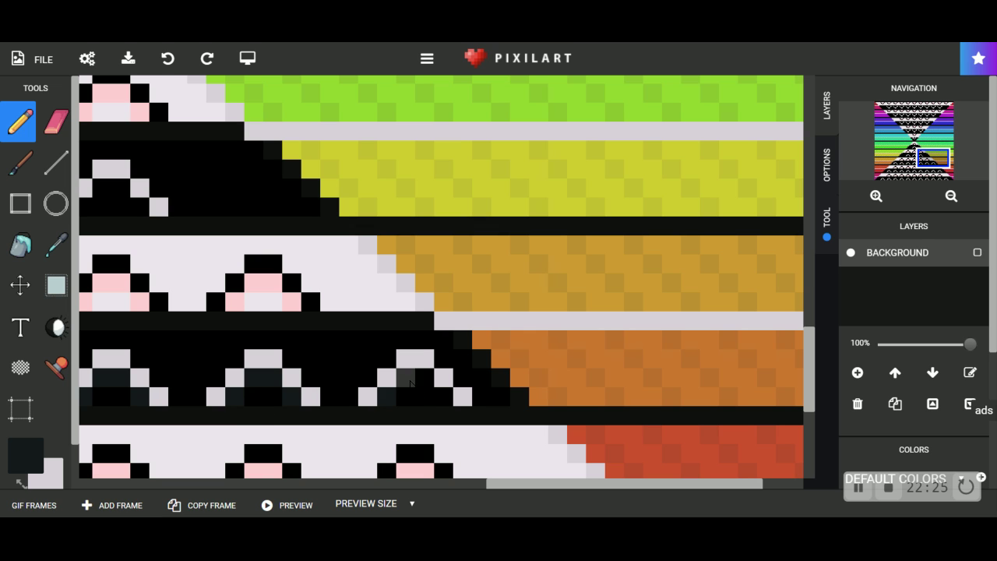
click(425, 377)
click(443, 397)
Add the slate inner edge to the three arches in the fourth-lowest black band and the single arch in the black band above it.
click(460, 484)
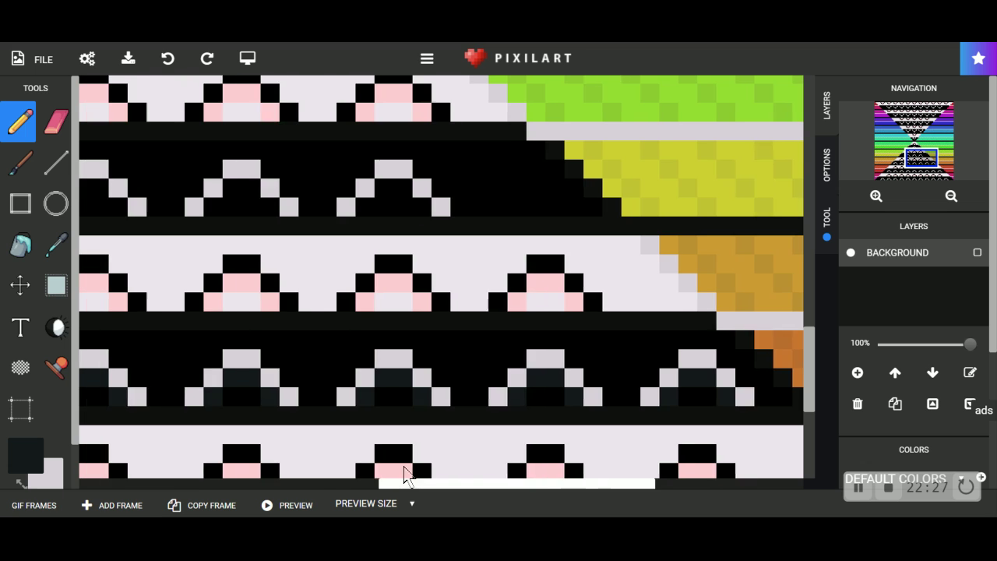
drag(810, 383, 802, 345)
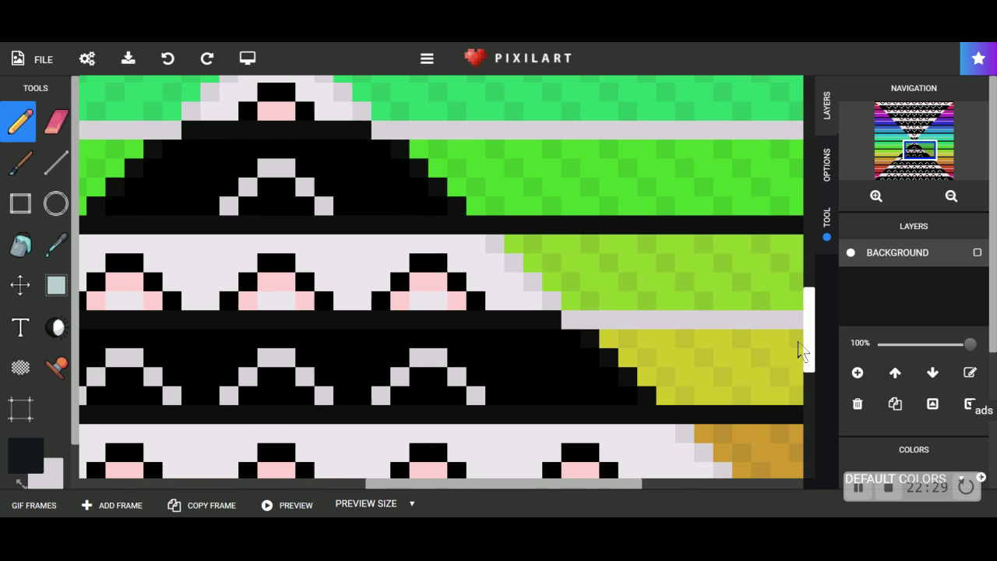
mouse_move(465, 484)
mouse_down()
mouse_move(414, 497)
mouse_move(416, 475)
mouse_up()
mouse_move(592, 383)
mouse_down()
mouse_move(563, 364)
mouse_move(538, 387)
mouse_up()
drag(423, 366, 403, 367)
click(384, 385)
click(288, 385)
click(265, 371)
click(260, 367)
click(233, 386)
drag(810, 350, 810, 315)
mouse_move(390, 373)
mouse_down()
mouse_move(421, 347)
mouse_move(441, 370)
mouse_up()
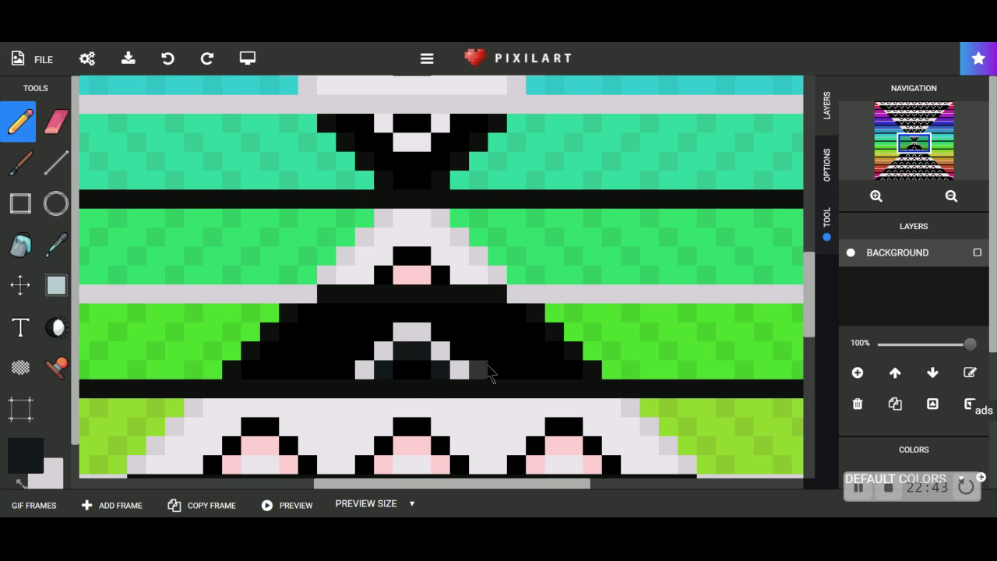
Paint the slate inner edge of the small V just above the hourglass waist and of the three Vs in the next black band up.
drag(811, 331, 803, 306)
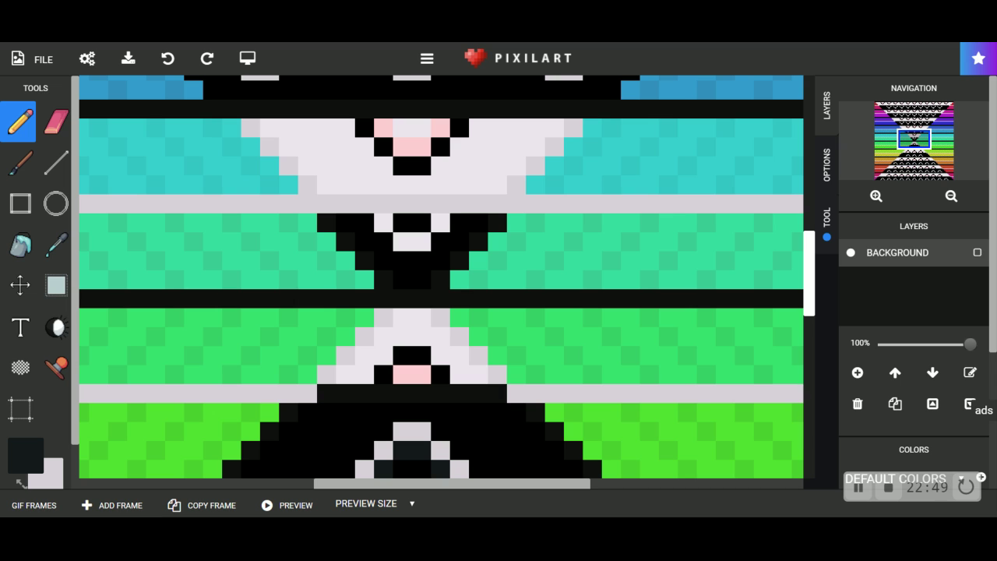
drag(807, 312, 793, 282)
drag(402, 327, 422, 328)
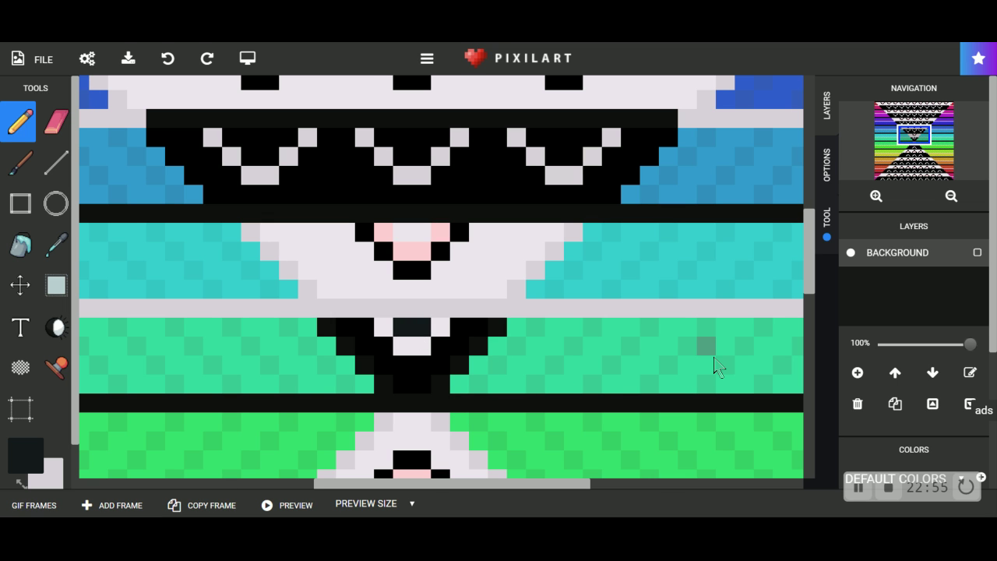
drag(809, 290, 809, 255)
mouse_move(597, 352)
mouse_down()
mouse_move(557, 364)
mouse_move(539, 347)
mouse_up()
mouse_move(440, 357)
mouse_down()
mouse_move(412, 367)
mouse_move(384, 352)
mouse_up()
mouse_move(288, 352)
mouse_down()
mouse_move(261, 379)
mouse_move(245, 351)
mouse_move(231, 349)
mouse_up()
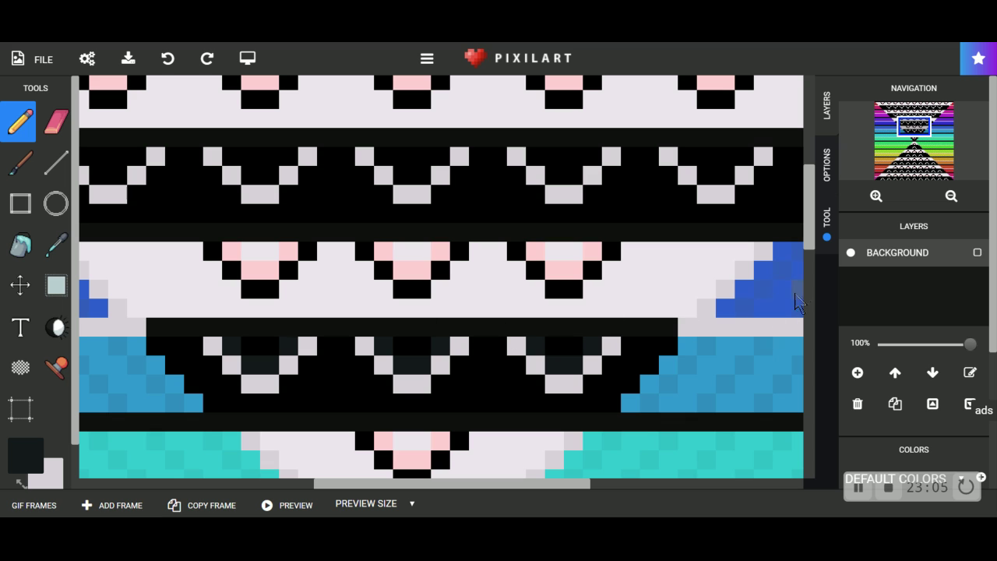
Add the slate inner edge to the three rightmost Vs in the third black band from the top.
drag(807, 251, 797, 221)
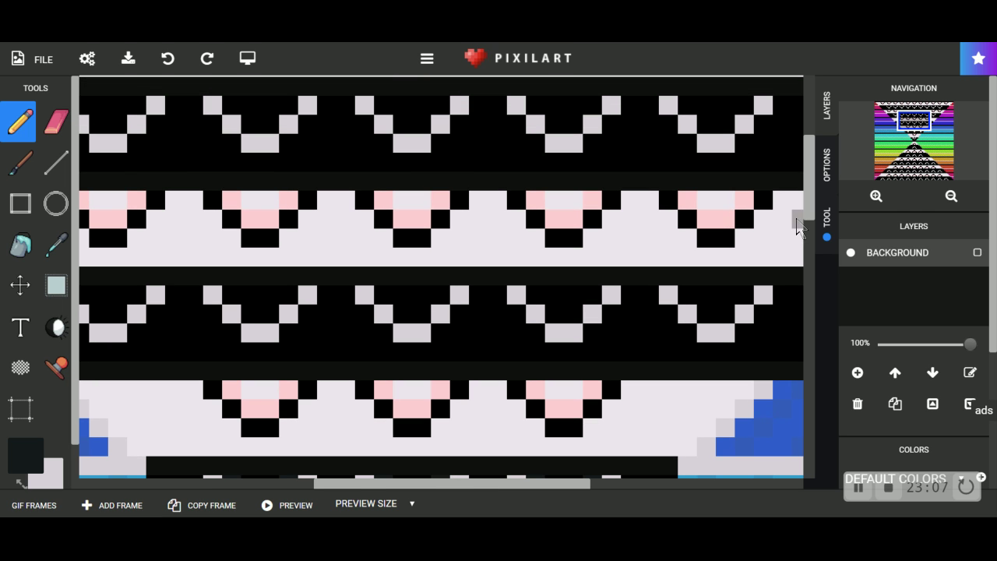
mouse_move(558, 483)
mouse_down()
mouse_move(584, 490)
mouse_move(556, 490)
mouse_up()
mouse_move(794, 270)
mouse_down()
mouse_move(745, 315)
mouse_move(722, 321)
mouse_move(699, 298)
mouse_up()
mouse_move(601, 304)
mouse_down()
mouse_move(586, 321)
mouse_move(568, 317)
mouse_up()
click(546, 296)
click(450, 296)
click(434, 315)
click(412, 314)
click(394, 296)
Paint the slate inner edge of the two leftmost Vs in the third black band from the top.
click(296, 297)
click(278, 315)
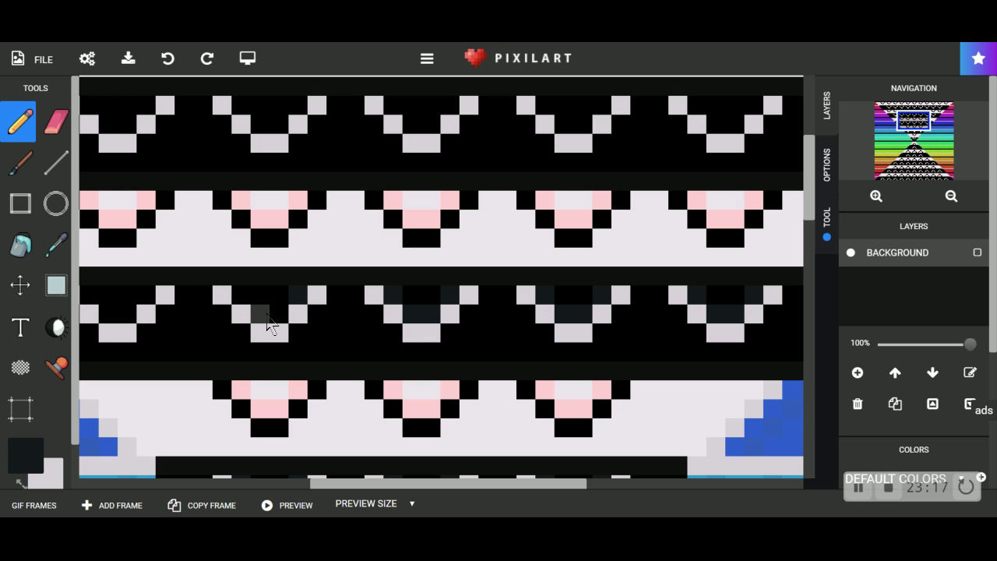
click(260, 314)
click(241, 296)
click(146, 296)
click(127, 315)
click(108, 315)
click(88, 296)
Add the slate inner edge to the three leftmost Vs in the second black band from the top, undoing a misplaced pixel.
drag(424, 483, 331, 483)
drag(810, 238, 783, 195)
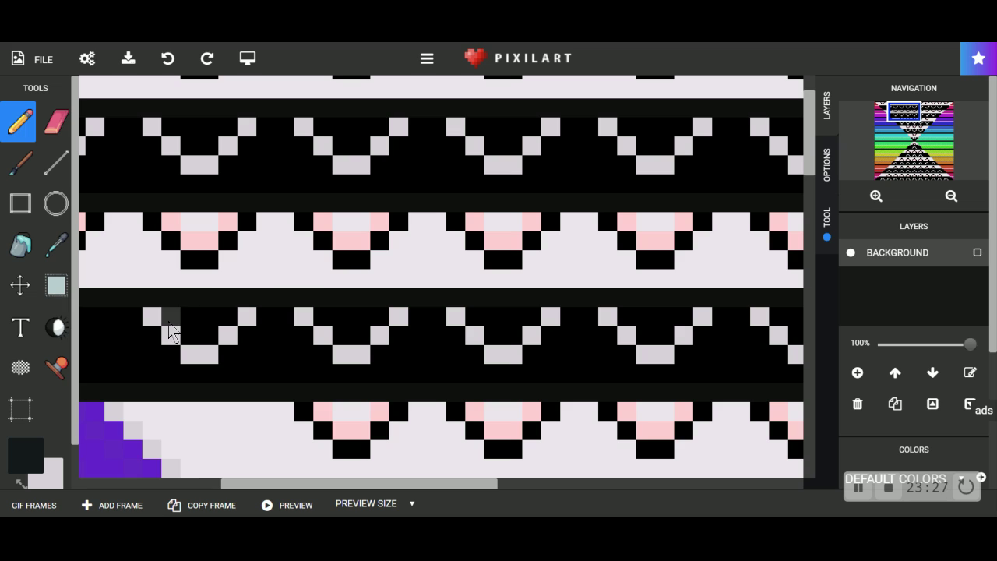
mouse_move(171, 316)
mouse_down()
mouse_move(195, 338)
mouse_move(229, 318)
mouse_up()
click(322, 317)
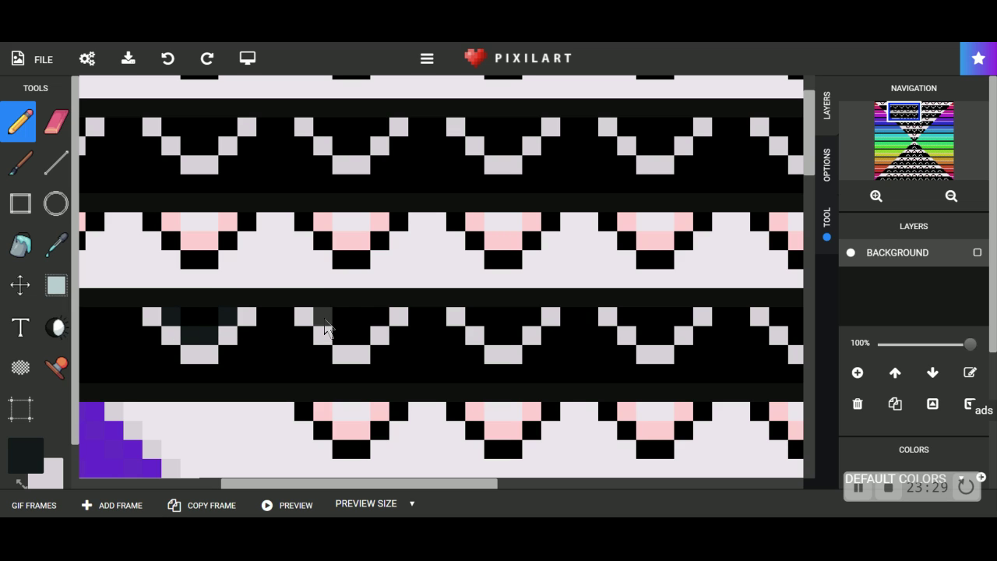
click(494, 316)
click(176, 65)
click(474, 317)
click(494, 335)
click(513, 336)
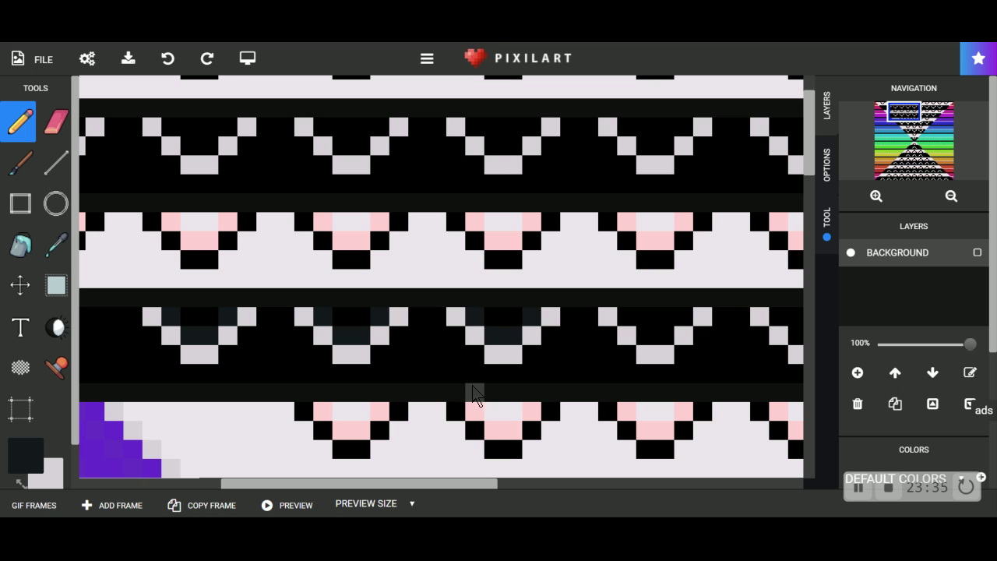
Paint the slate inner edge of the fourth, fifth and sixth Vs from the left in the second black band from the top.
drag(479, 484, 623, 493)
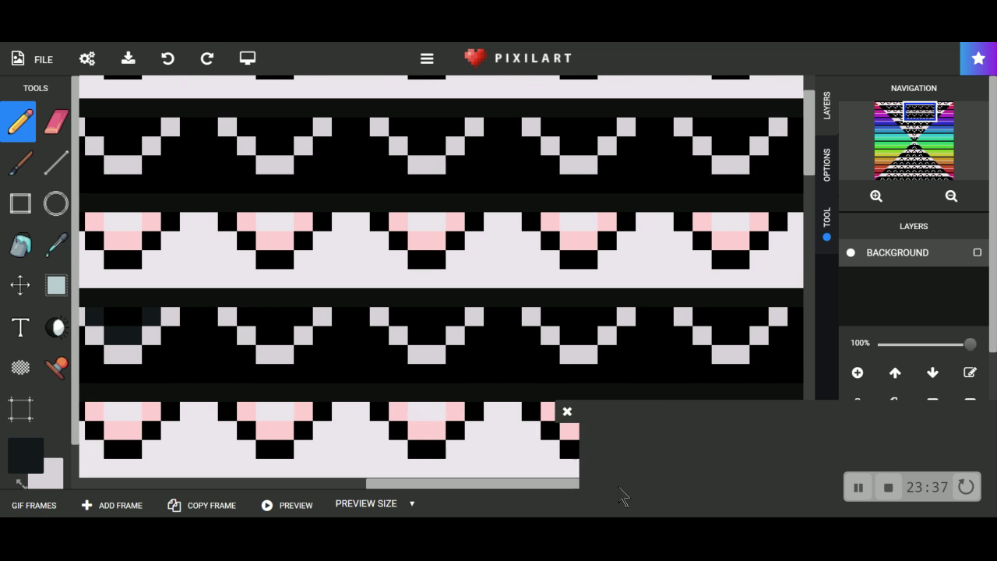
click(246, 316)
click(265, 335)
click(285, 335)
click(303, 317)
click(398, 316)
click(417, 335)
click(437, 335)
click(455, 316)
click(550, 316)
click(568, 335)
click(588, 335)
click(607, 317)
Undo the stray pixel on the violet stripe and add the slate inner edge to the rightmost V in the second-highest black band.
drag(512, 483, 673, 484)
click(717, 467)
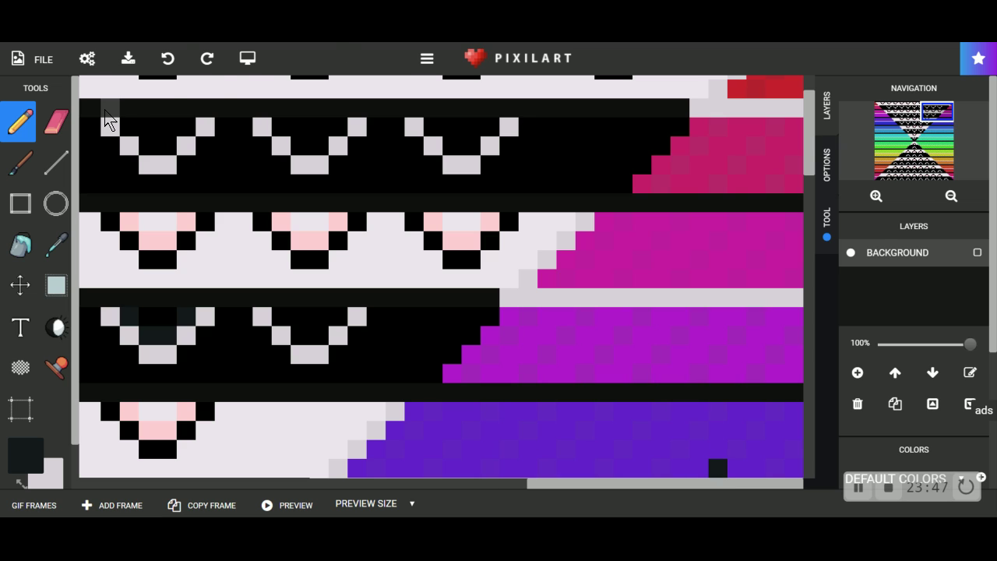
click(168, 58)
click(281, 316)
click(300, 335)
click(320, 335)
click(338, 316)
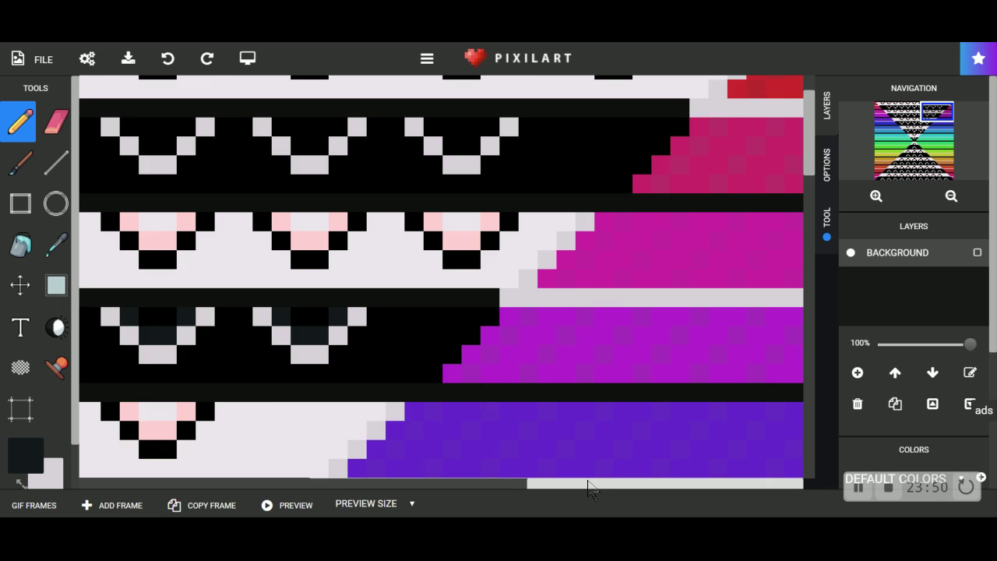
Paint the slate inner edge of the three rightmost Vs in the topmost black band.
drag(589, 484, 562, 482)
scroll(807, 171, up, 1)
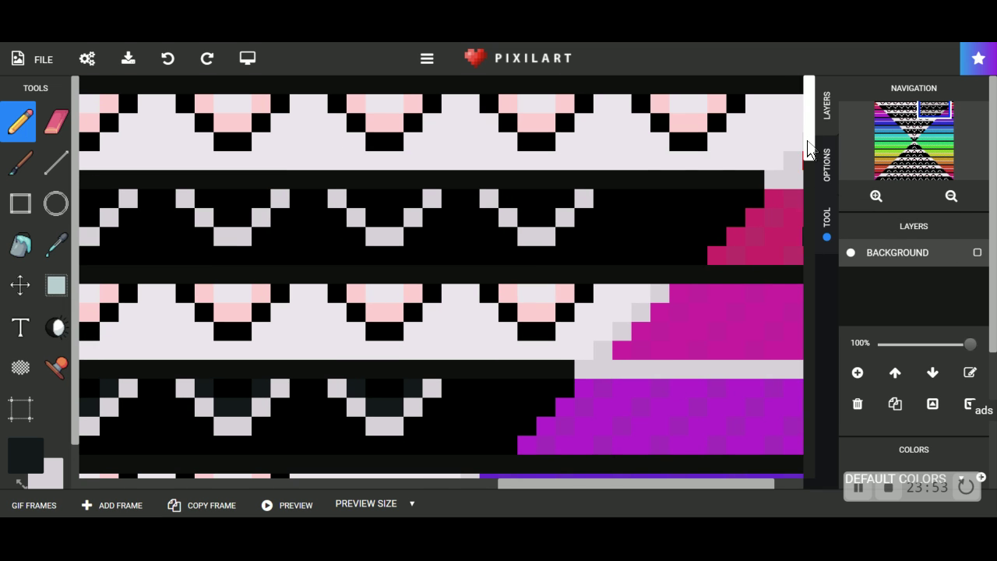
click(565, 199)
click(549, 219)
click(527, 217)
click(508, 198)
click(413, 198)
click(393, 218)
click(375, 217)
click(356, 199)
click(261, 199)
click(242, 218)
click(222, 218)
click(205, 199)
Add the slate inner edge to the fourth and fifth Vs from the right in the topmost black band.
drag(548, 499, 317, 499)
click(712, 199)
click(693, 217)
click(675, 218)
click(656, 199)
click(561, 198)
click(541, 218)
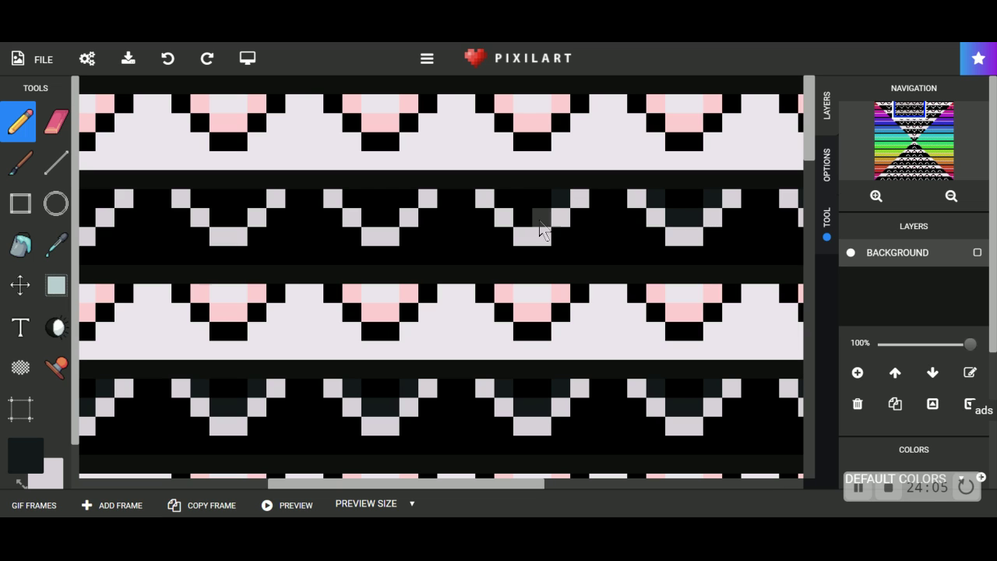
click(522, 217)
click(503, 199)
click(485, 199)
Paint the slate inner edge of the third and fourth Vs from the left in the topmost black band.
click(409, 198)
click(390, 217)
click(370, 218)
click(352, 199)
click(257, 199)
click(238, 217)
click(219, 217)
click(200, 199)
Add the slate inner edge to the two leftmost Vs in the topmost black band.
drag(444, 486, 277, 491)
click(522, 217)
click(503, 217)
click(483, 199)
click(369, 218)
click(350, 217)
click(331, 199)
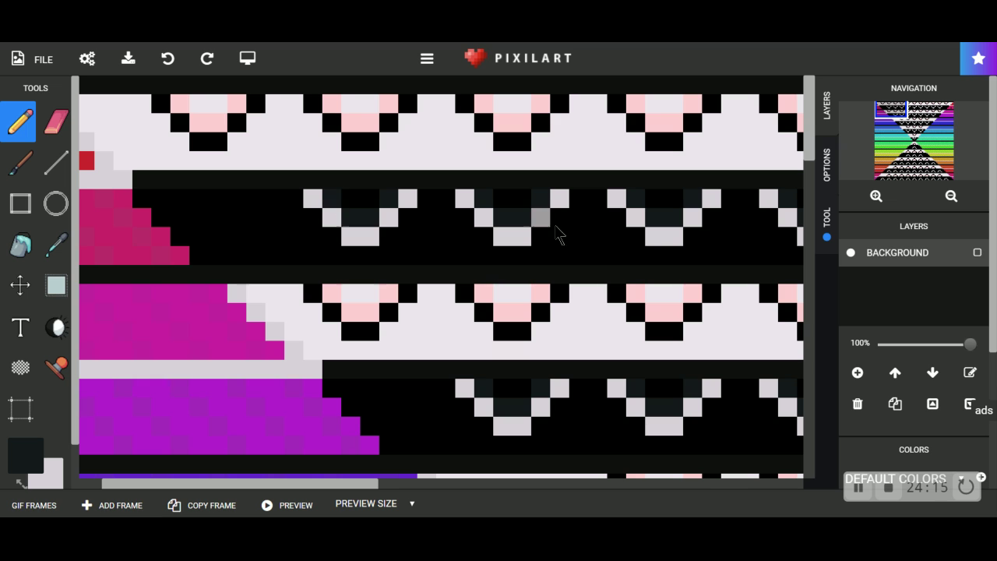
Sample the darker crimson of the stripe beside the topmost black band and paint over the stray dark pixel there.
scroll(483, 294, down, 5)
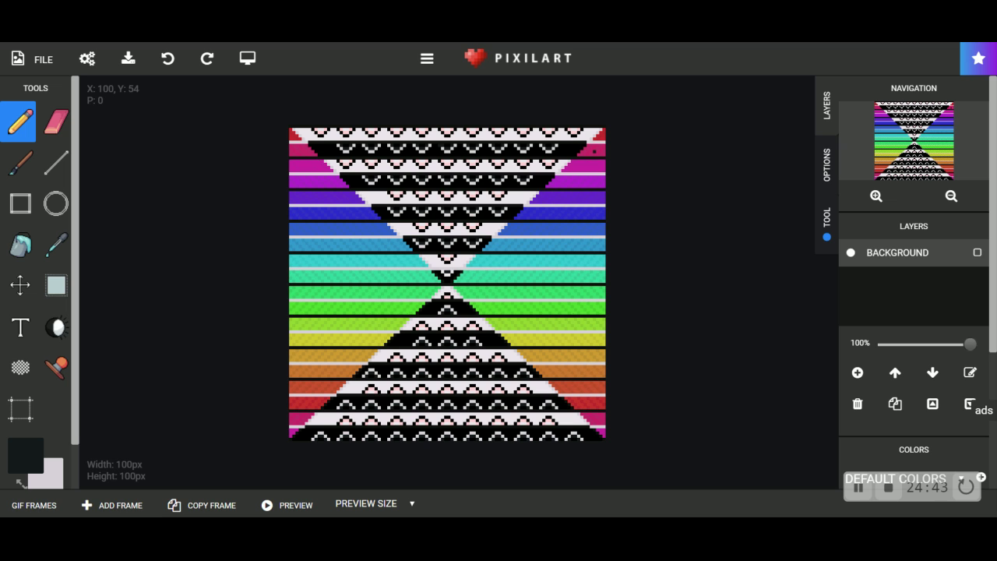
scroll(632, 165, up, 5)
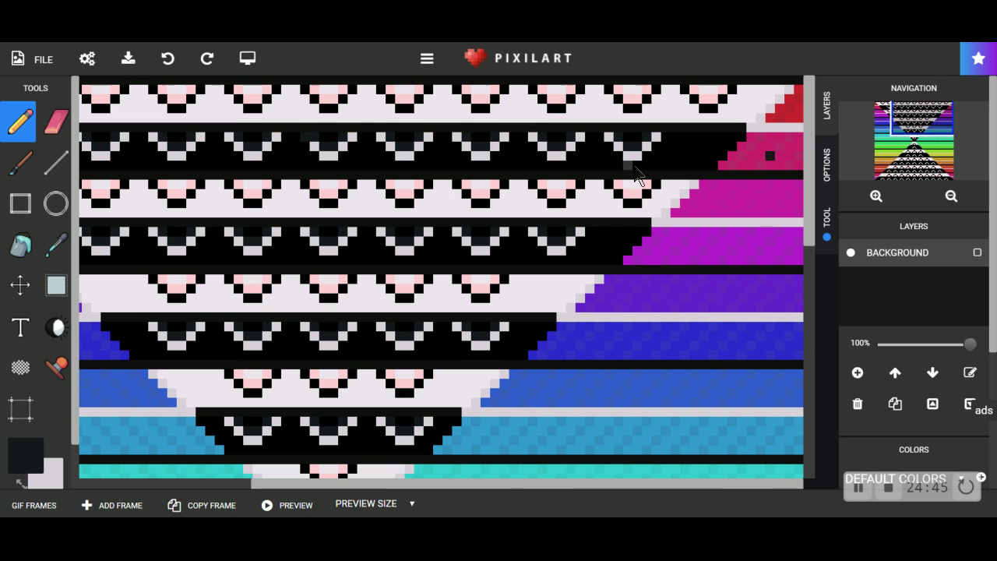
scroll(776, 238, up, 1)
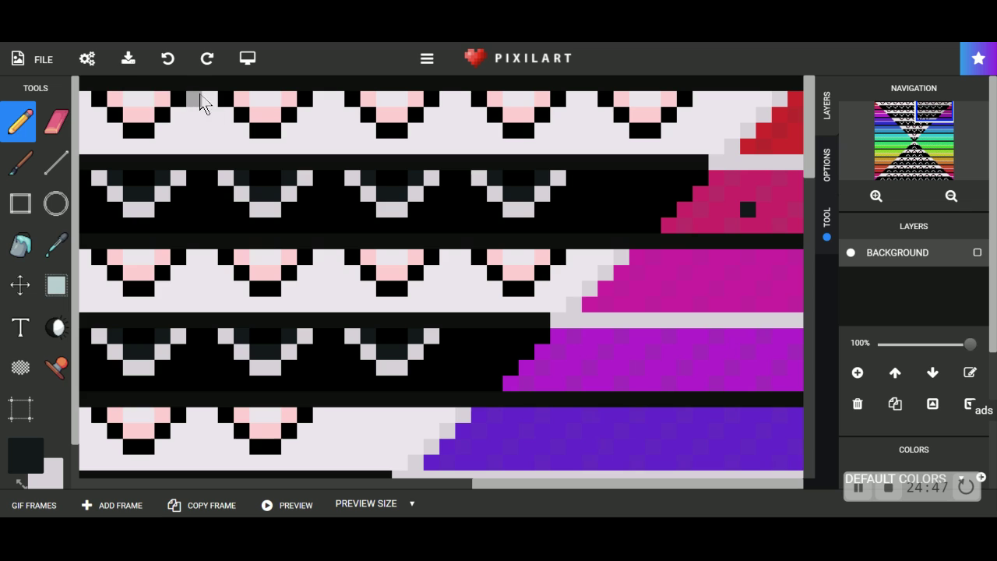
click(52, 262)
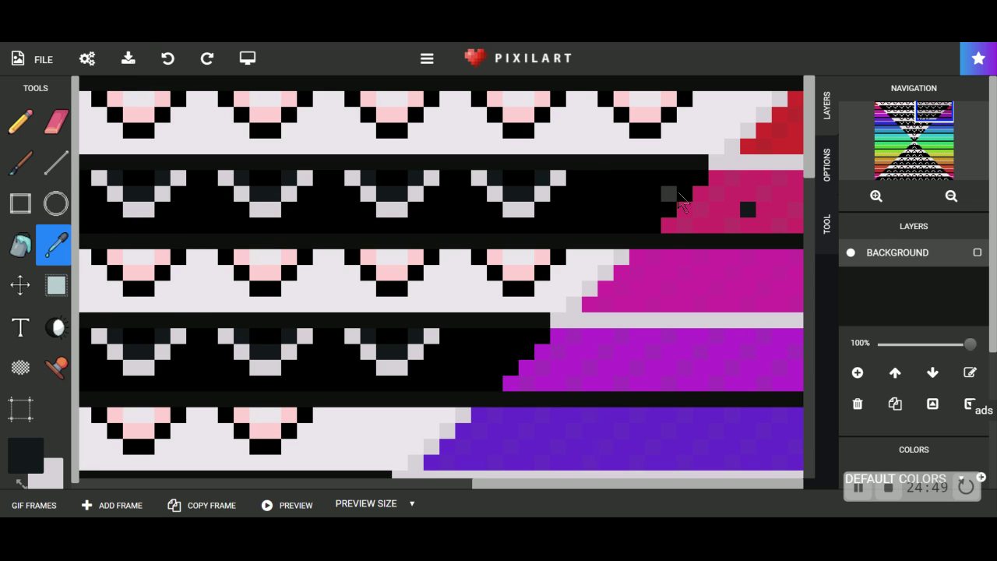
click(767, 201)
click(748, 208)
click(683, 206)
click(20, 124)
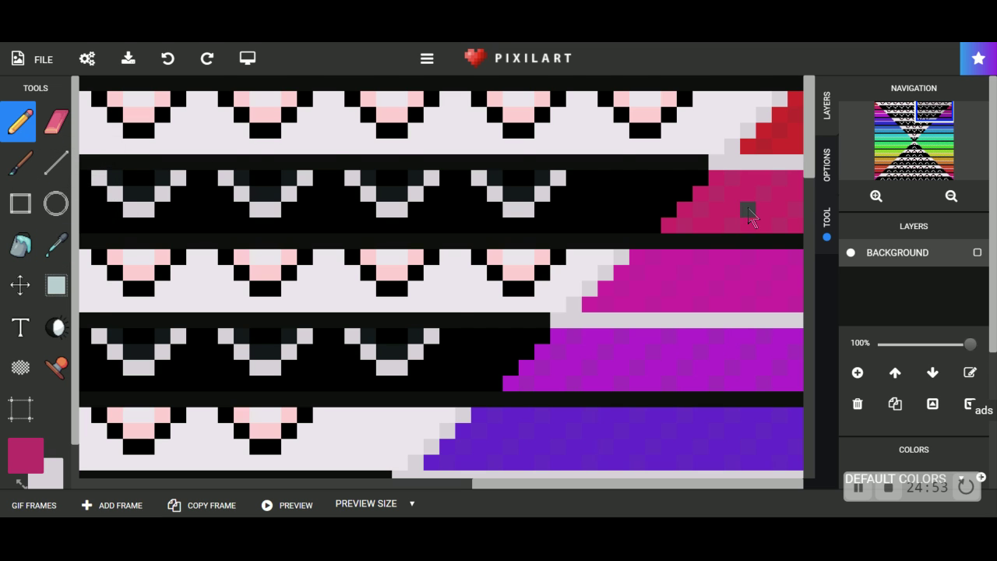
scroll(763, 246, down, 4)
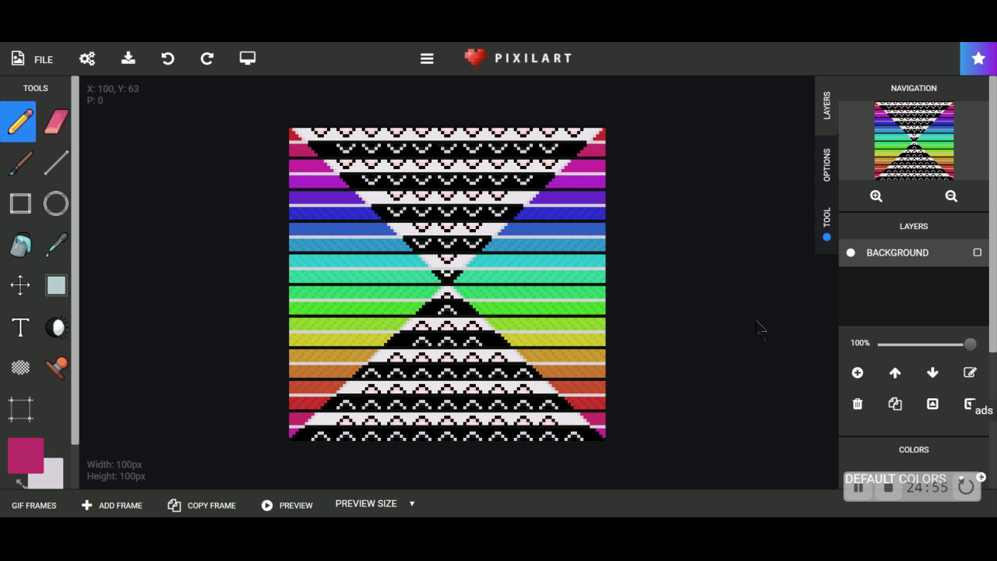